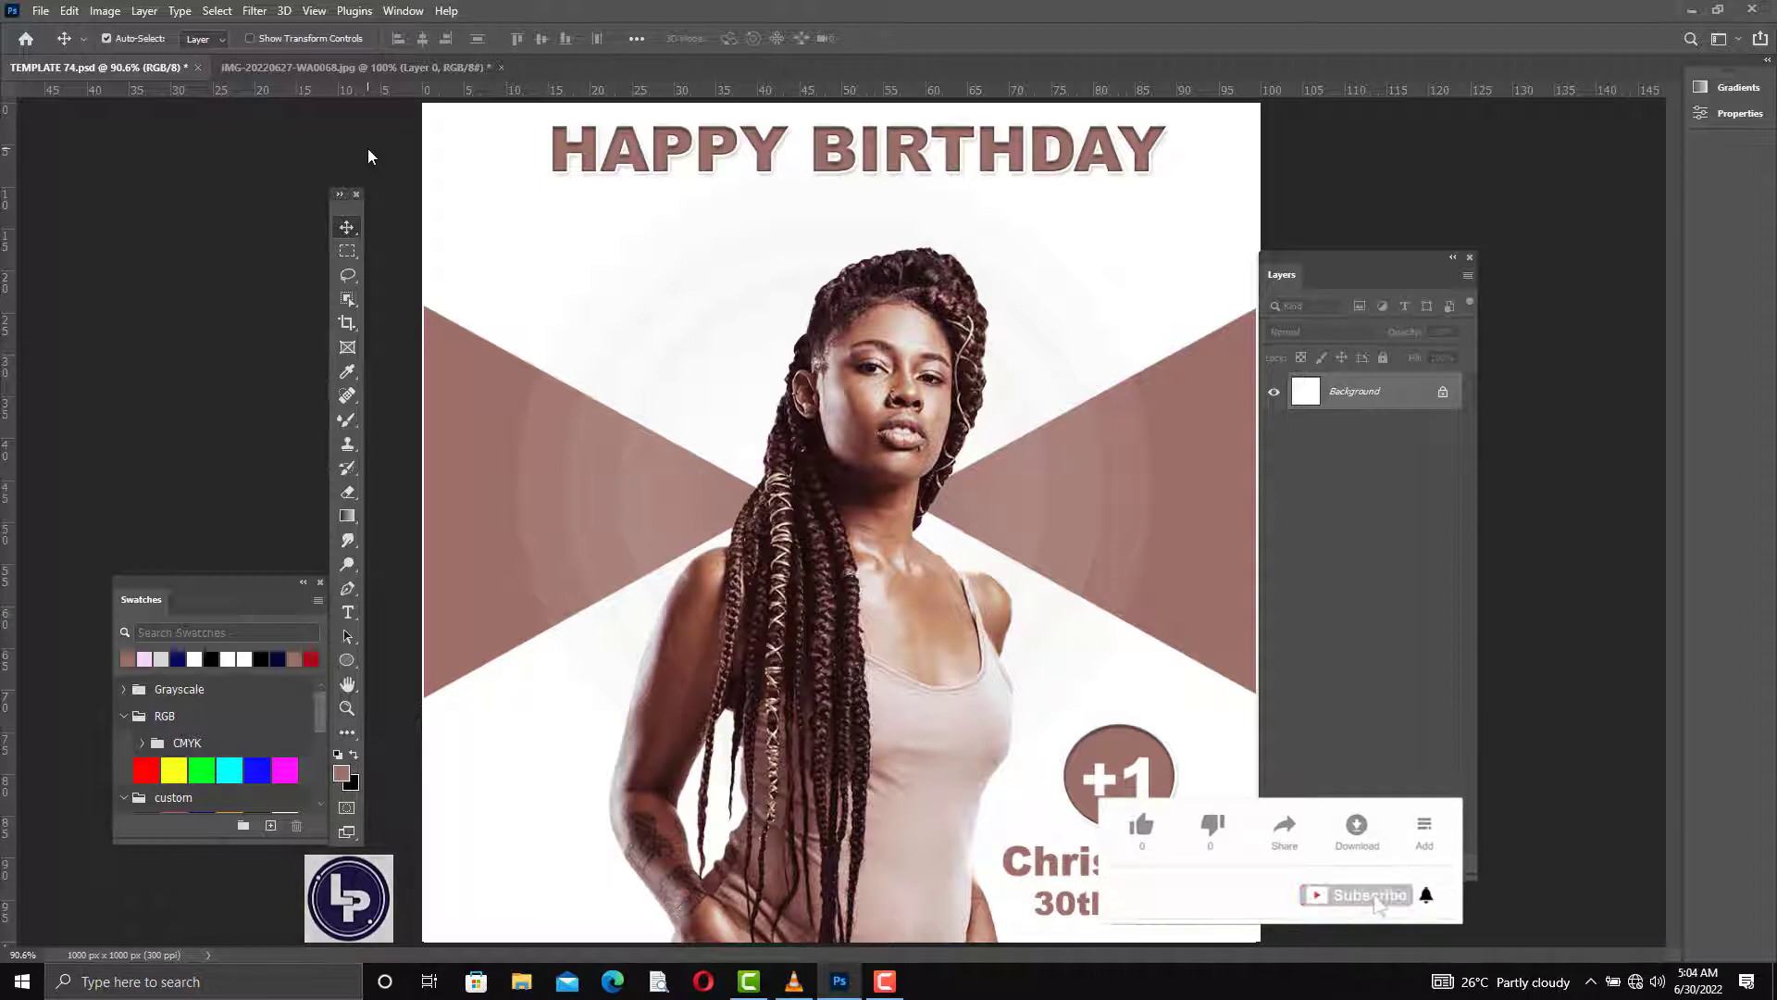
- Draw a brown triangle about 437 by 476 px with the Pen tool, based on the canvas's left edge and pointing toward the centre
{"action": "left_click", "coordinate": [349, 597]}
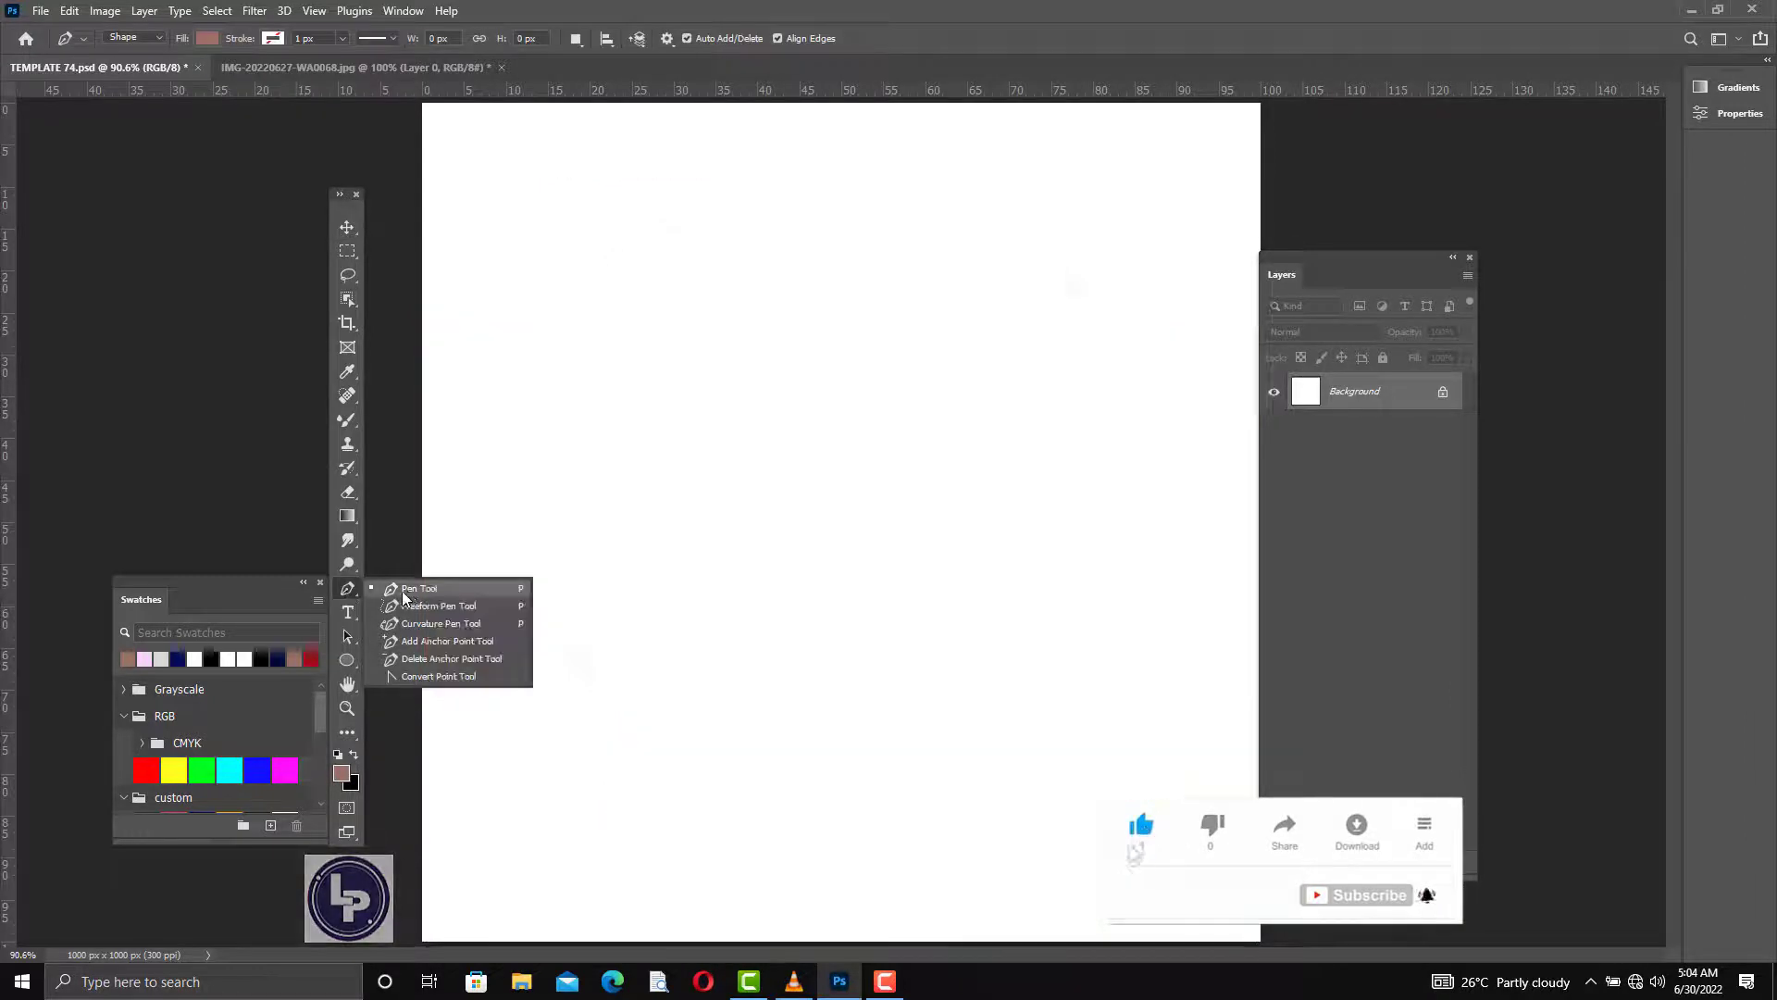
{"action": "left_click", "coordinate": [408, 590]}
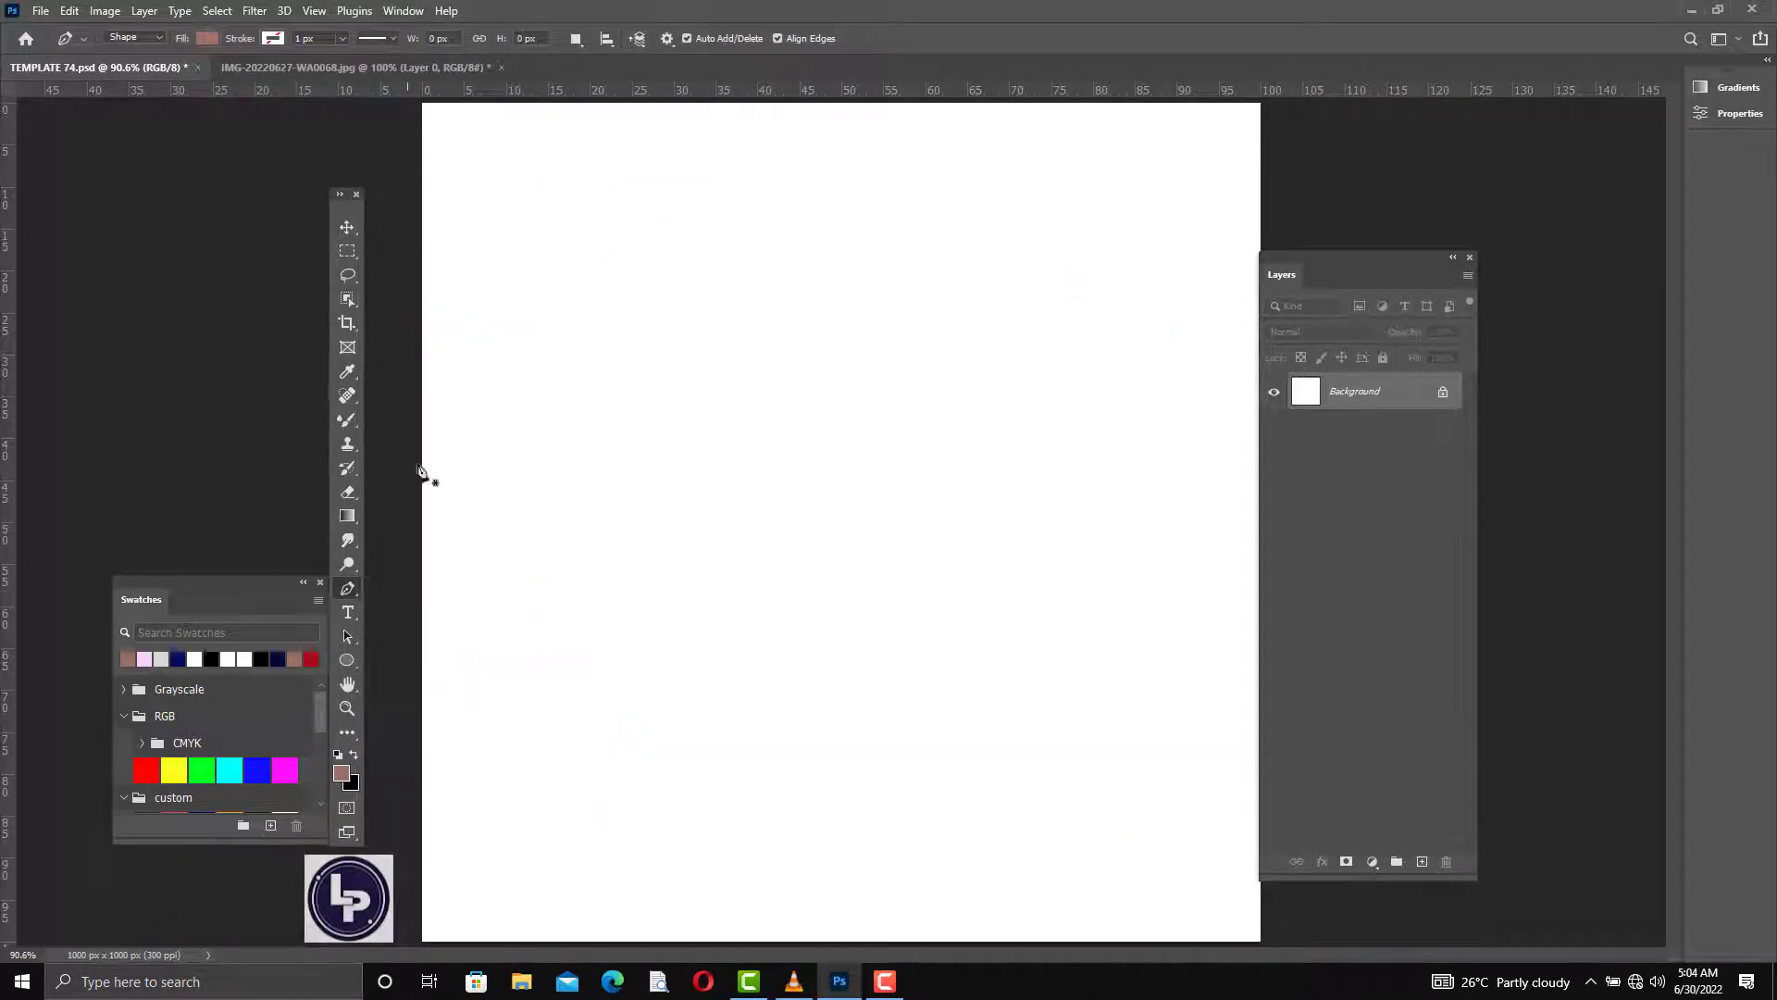
{"action": "left_click", "coordinate": [418, 301]}
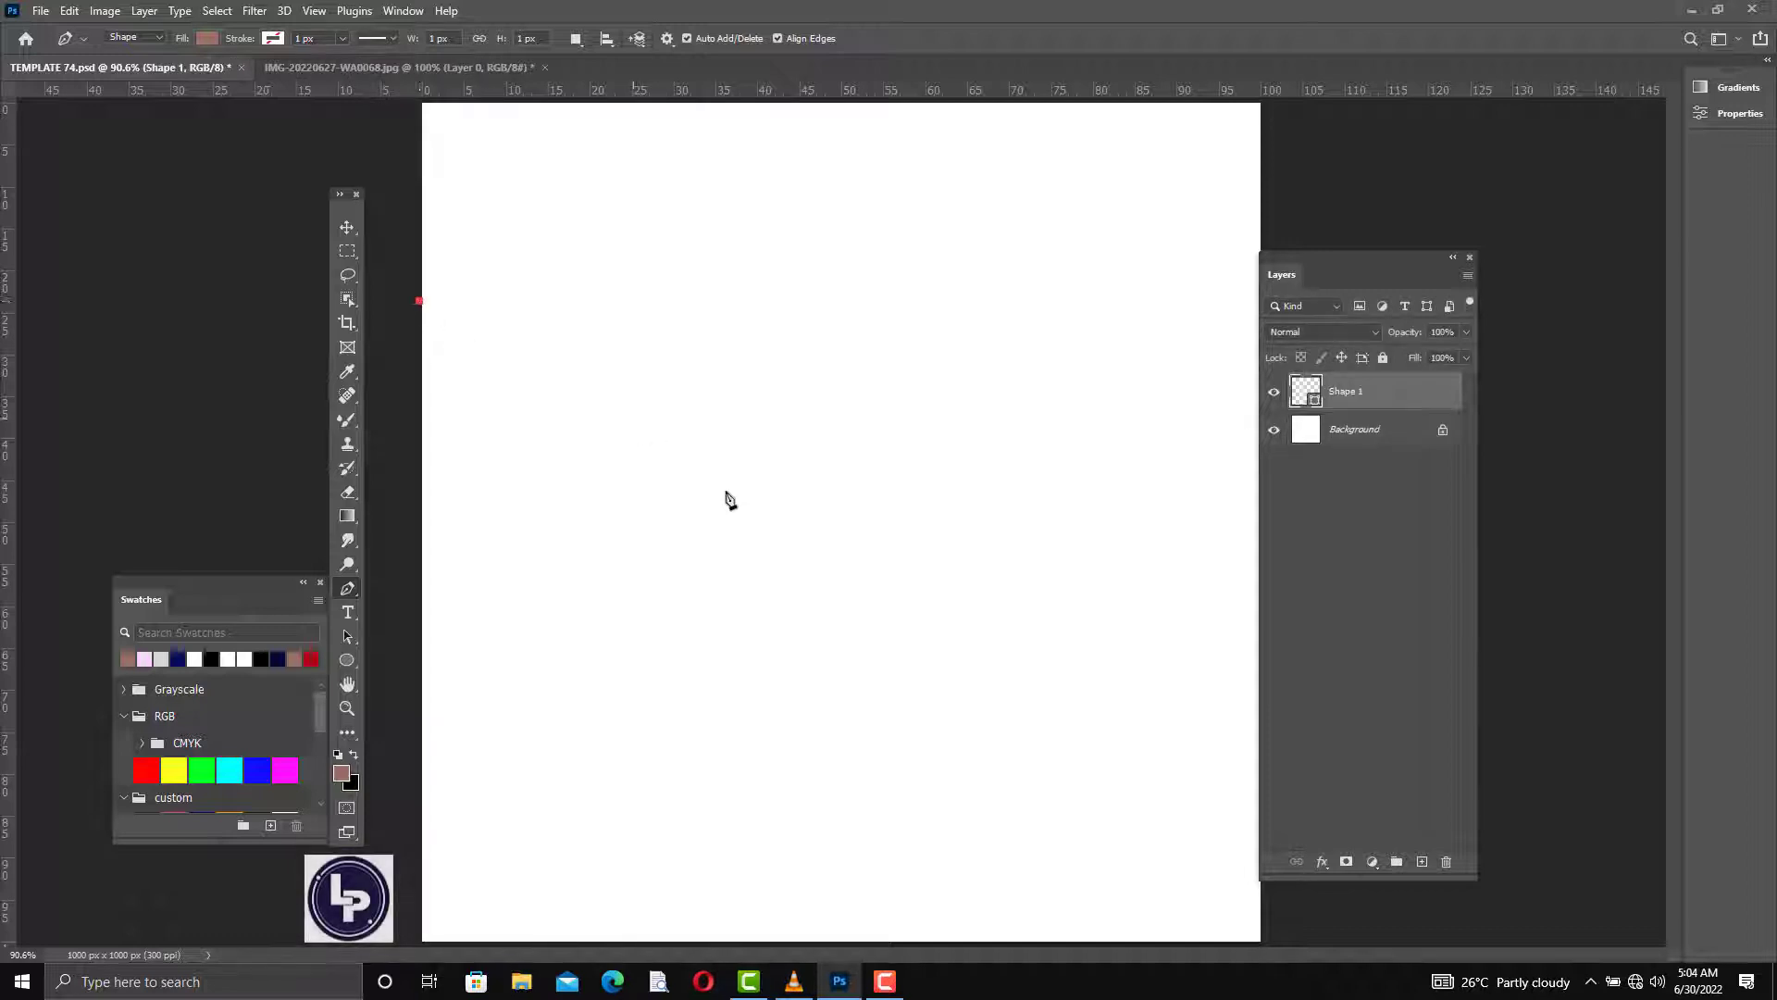
{"action": "left_click", "coordinate": [781, 500]}
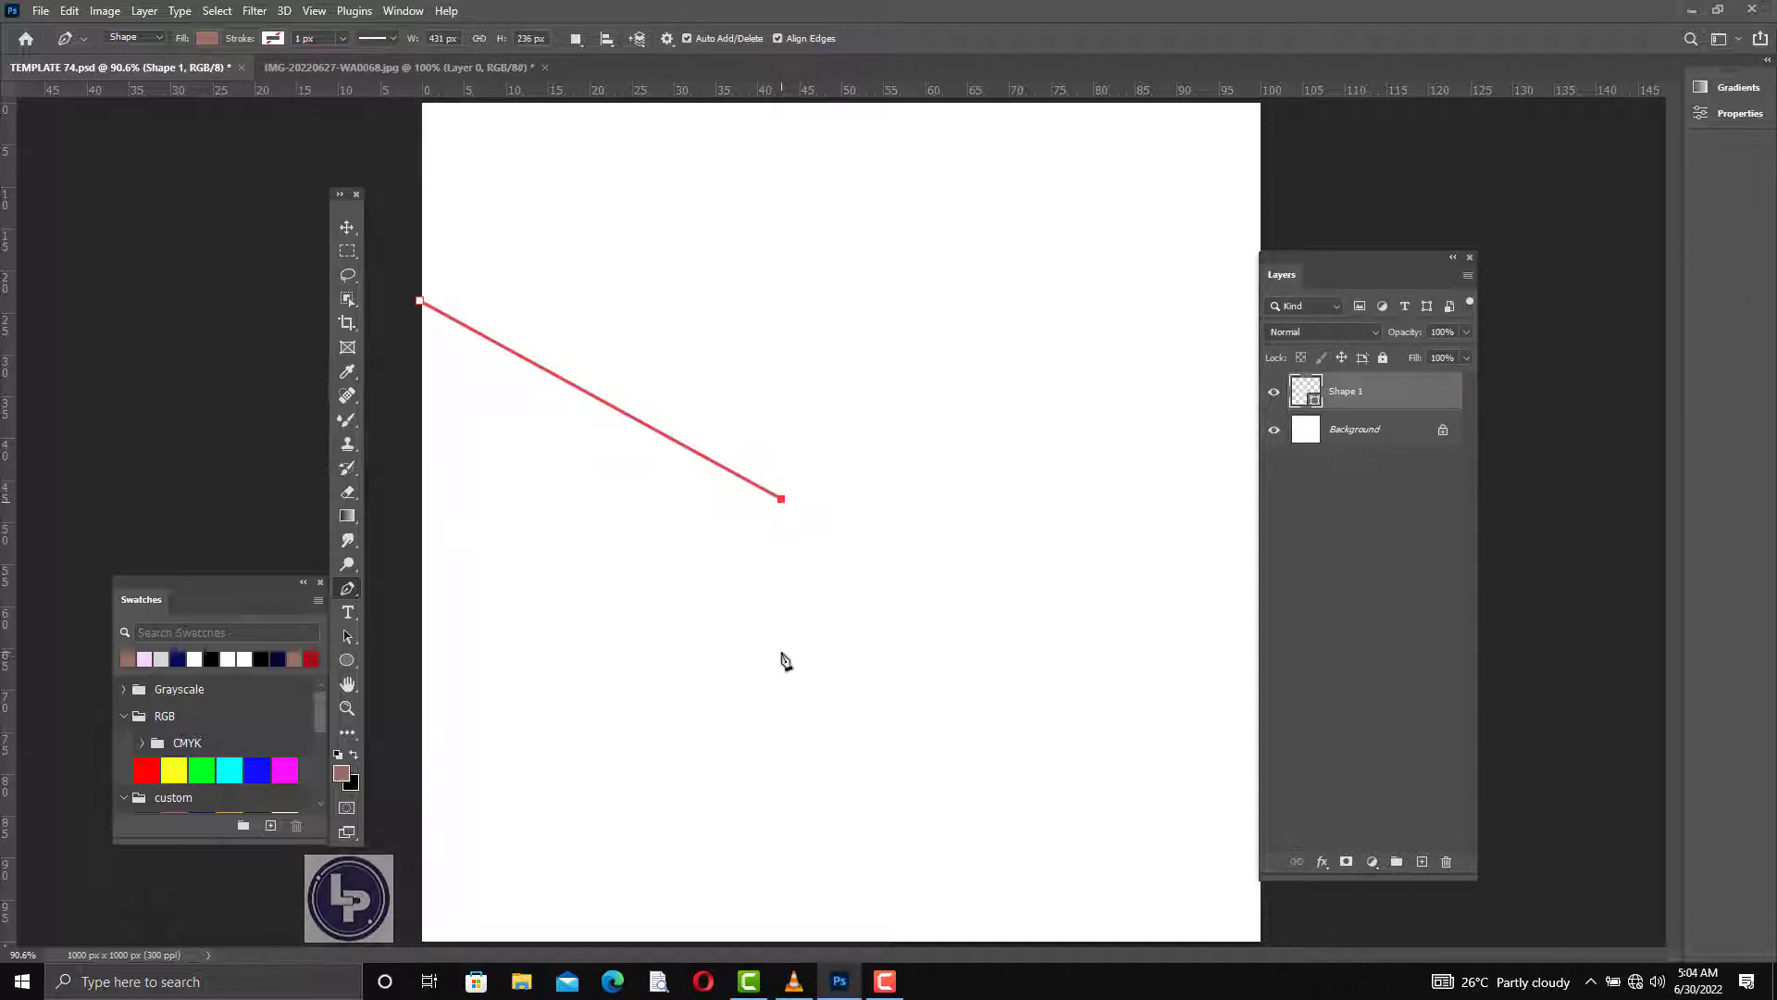
{"action": "left_click", "coordinate": [415, 702]}
{"action": "left_click", "coordinate": [419, 301]}
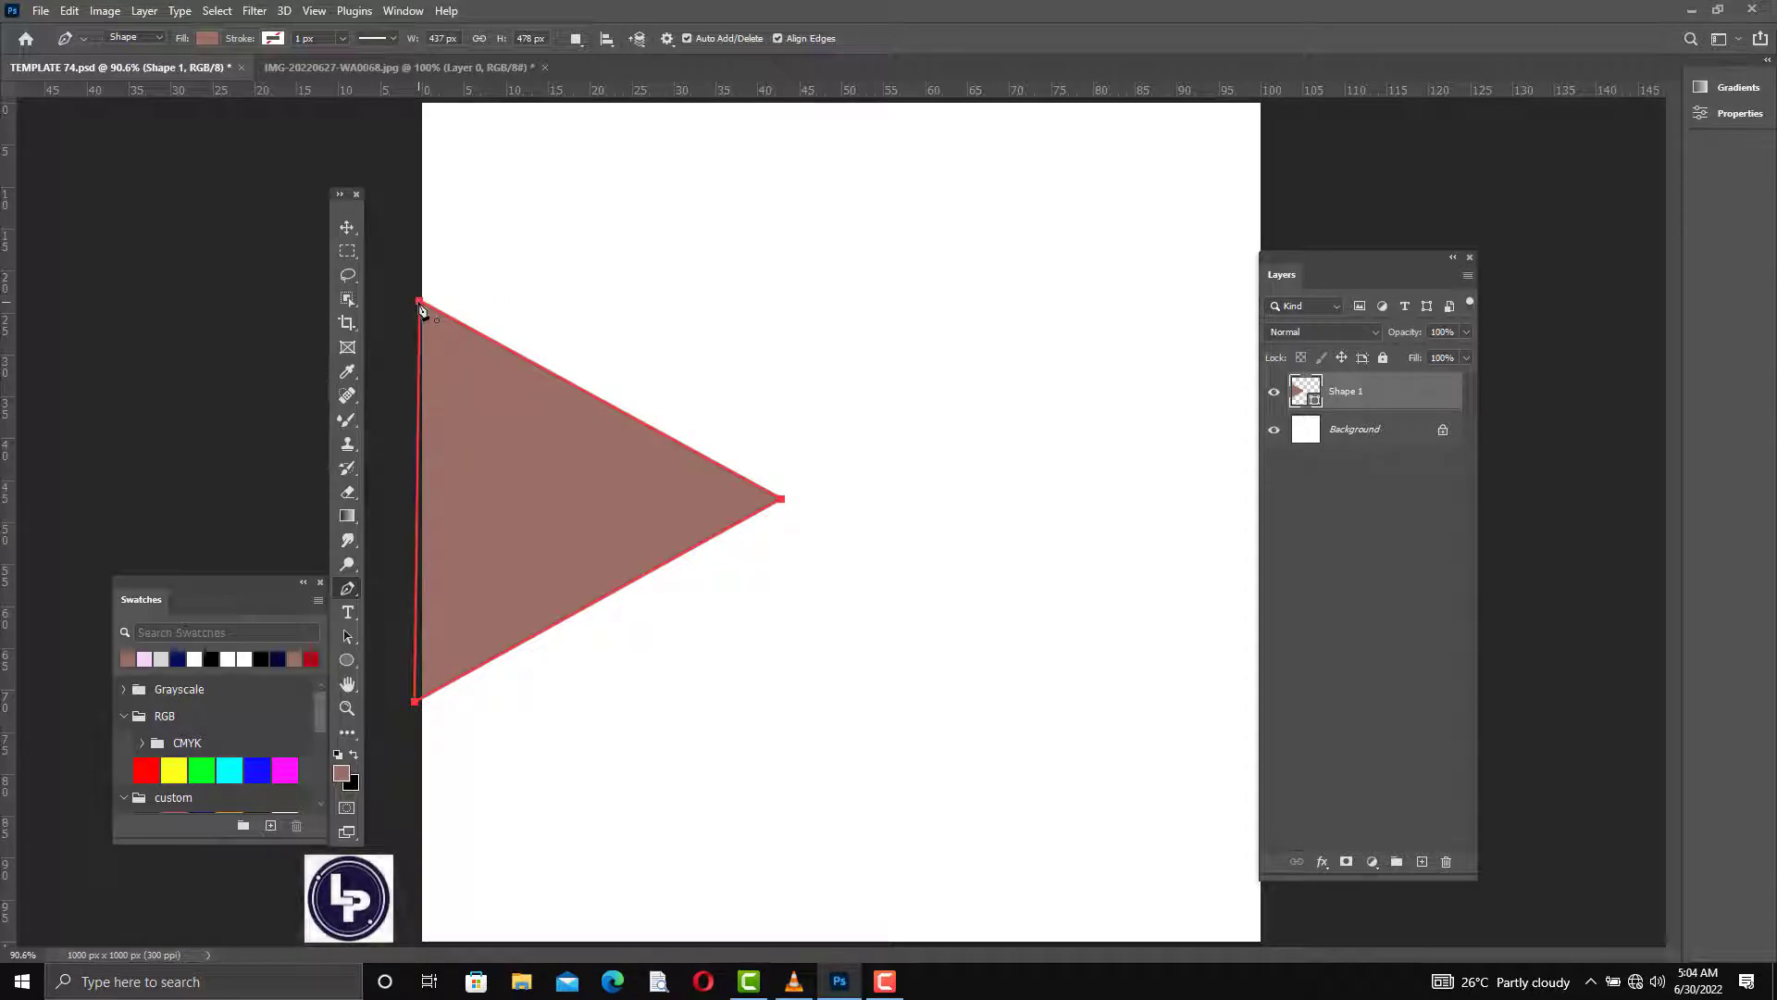
{"action": "key", "text": "v"}
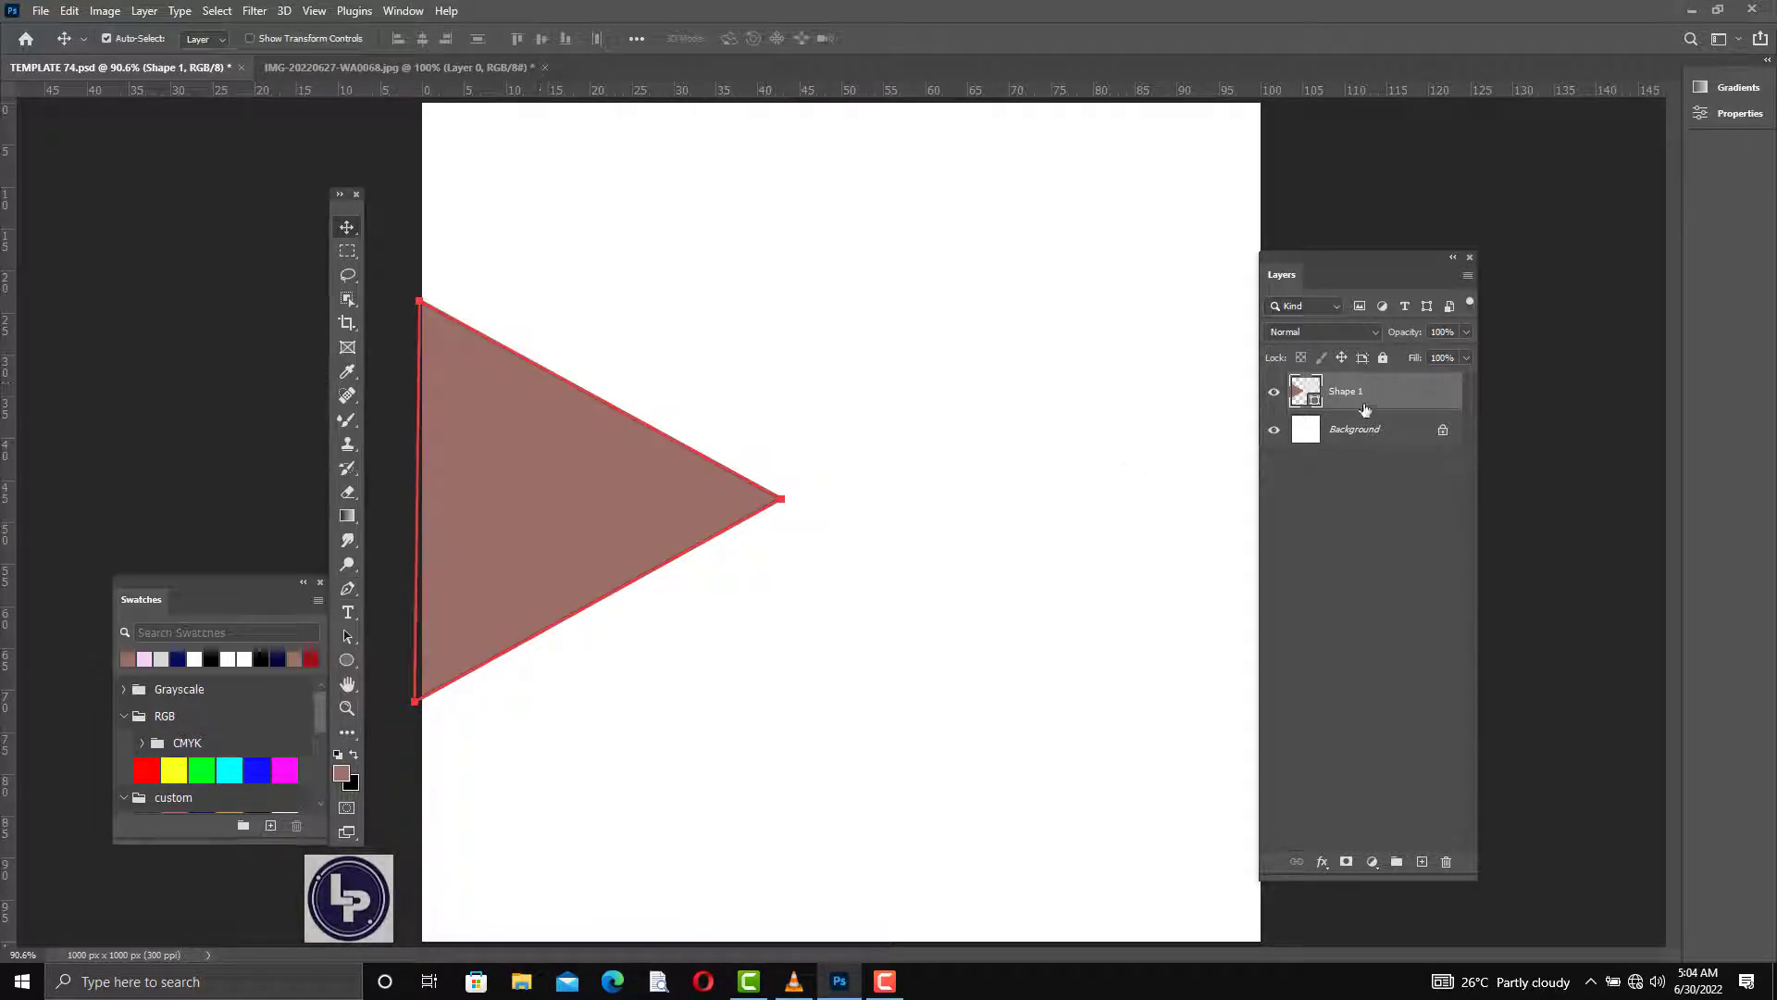
- Duplicate the triangle layer, flip the copy horizontally and place it against the canvas's right edge
{"action": "key", "text": "ctrl+j"}
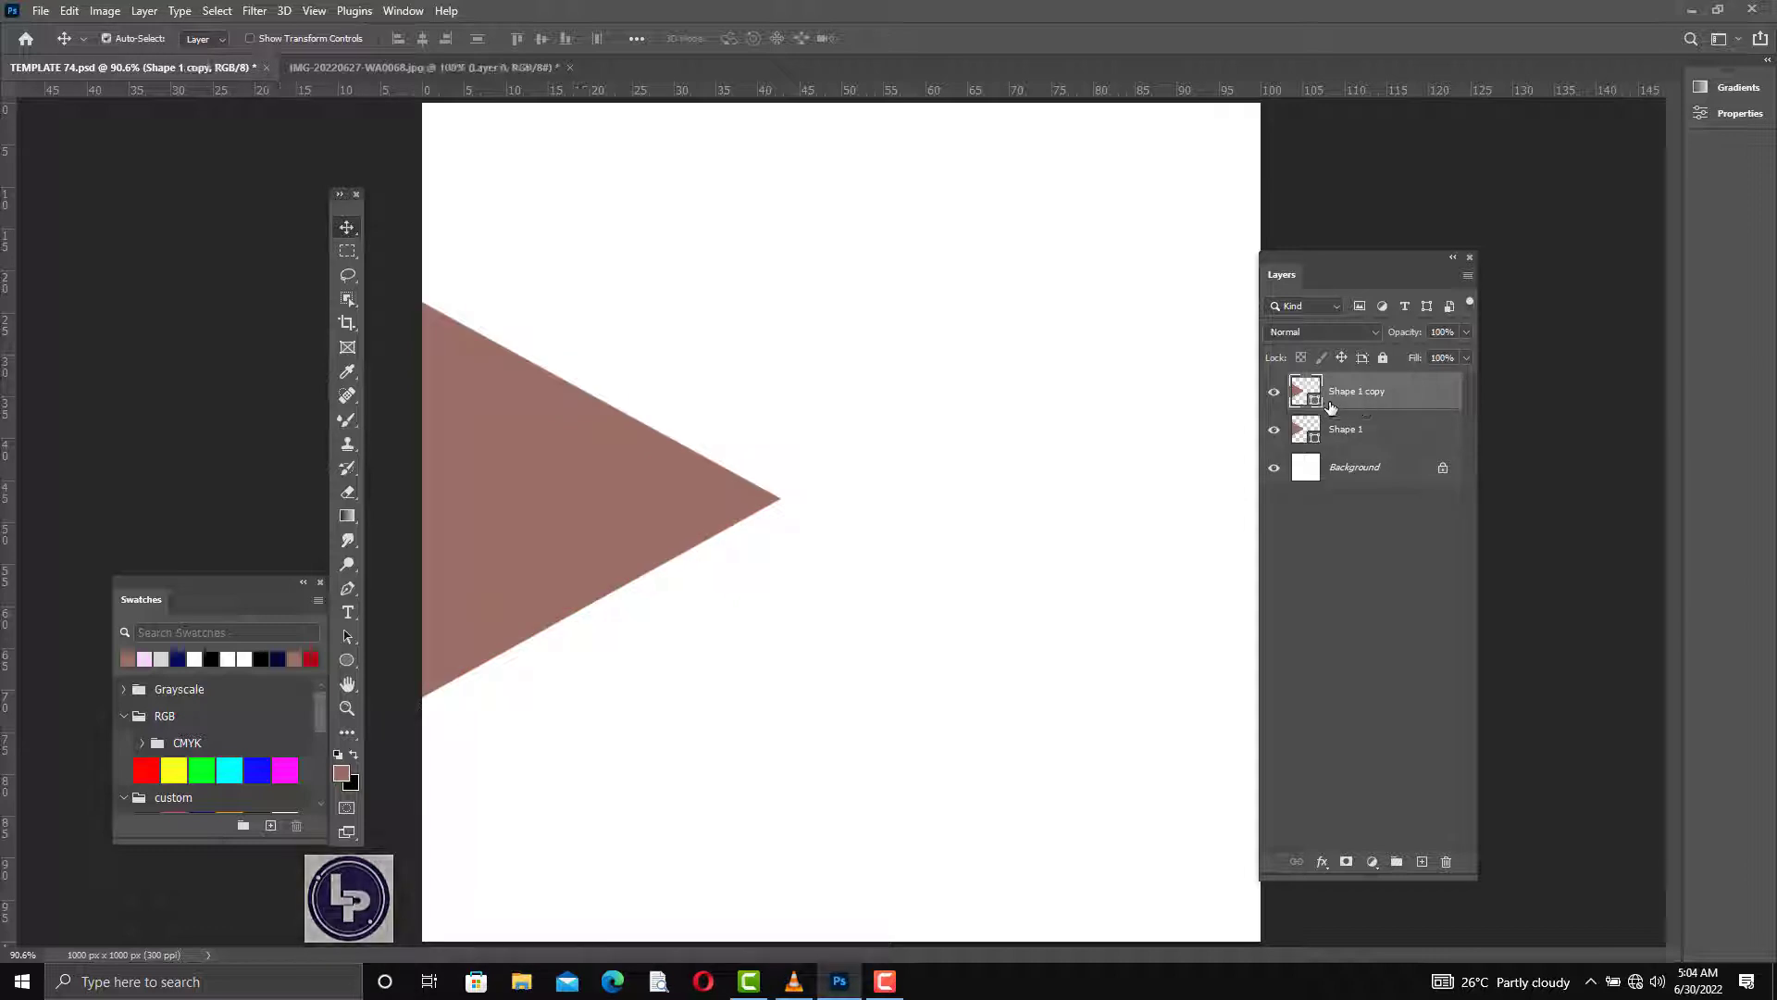
{"action": "key", "text": "ctrl+t"}
{"action": "right_click", "coordinate": [564, 502]}
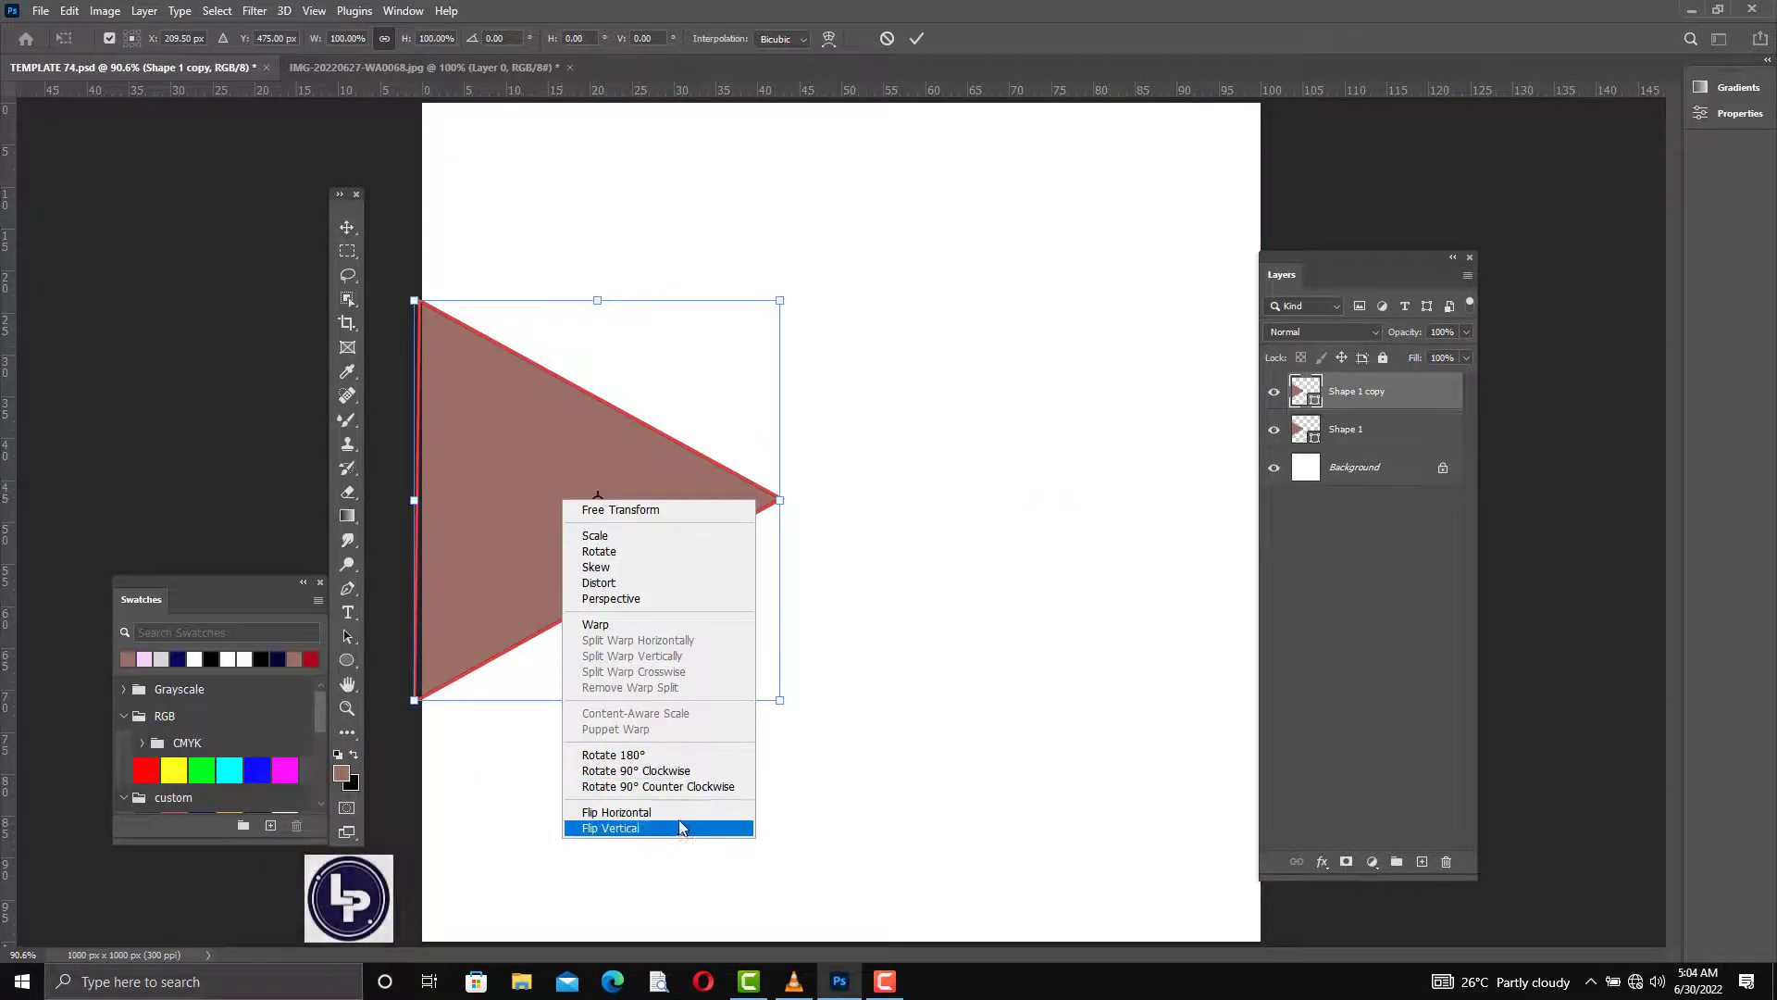
{"action": "left_click", "coordinate": [665, 814]}
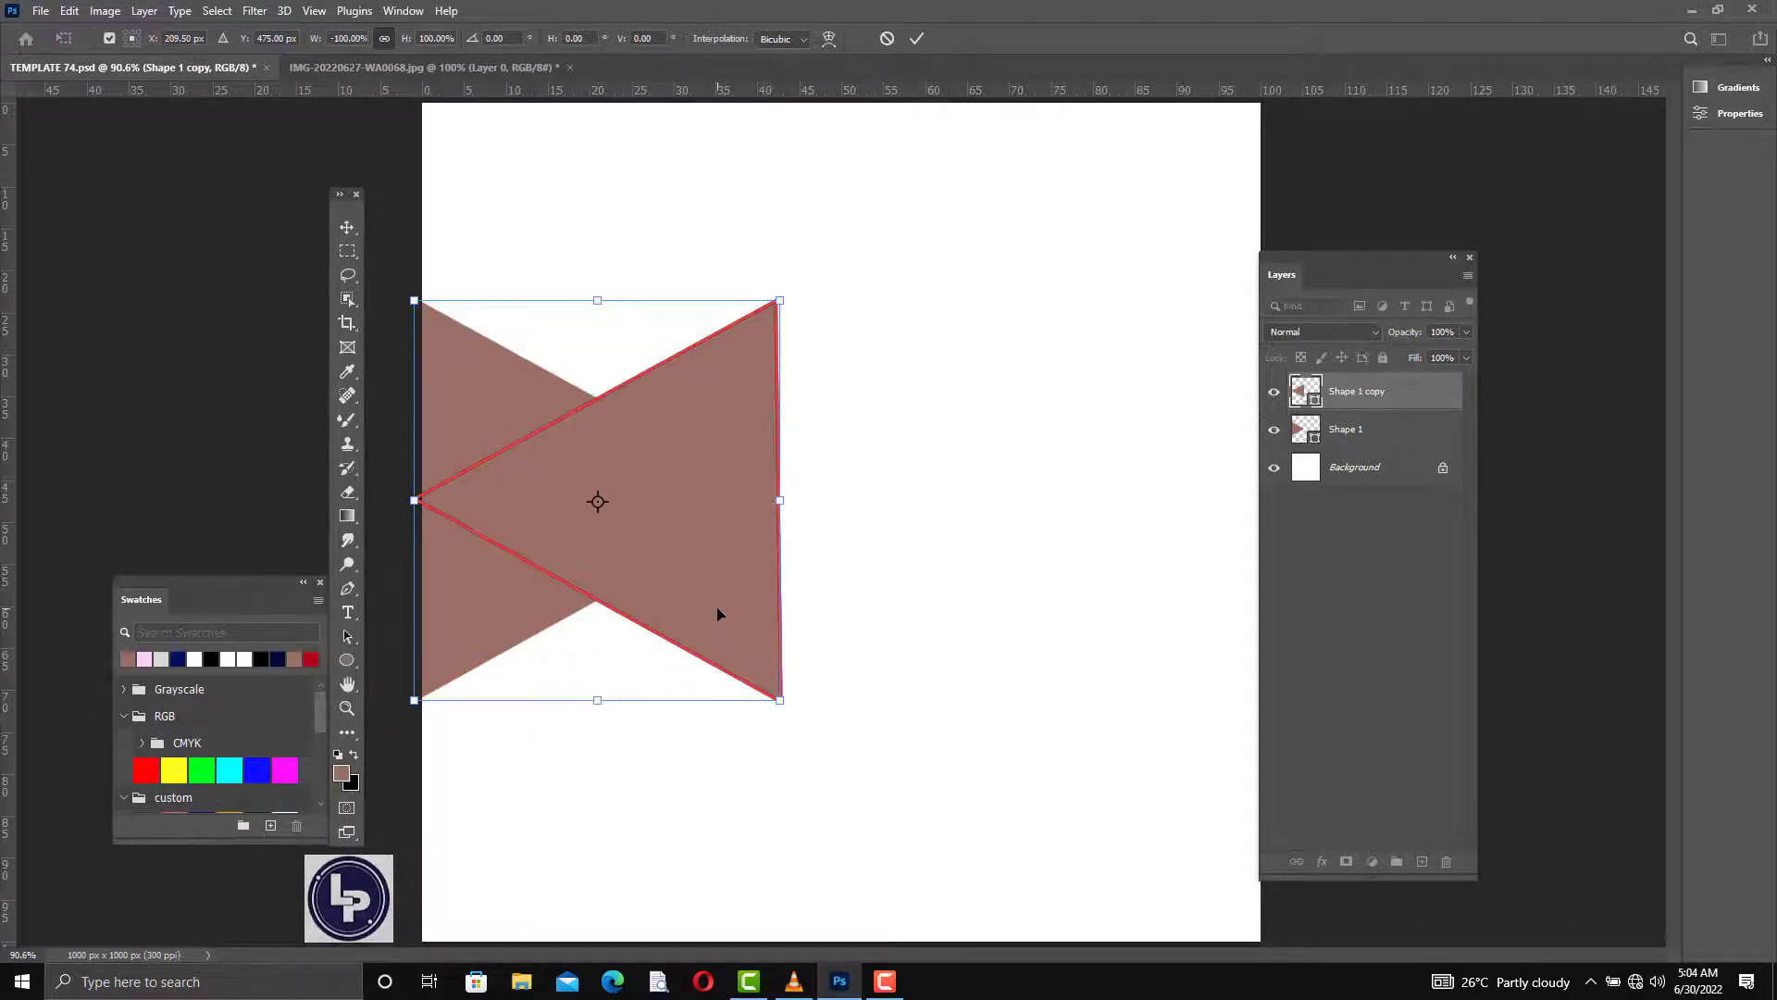
{"action": "left_click_drag", "start_coordinate": [717, 611], "coordinate": [1206, 608]}
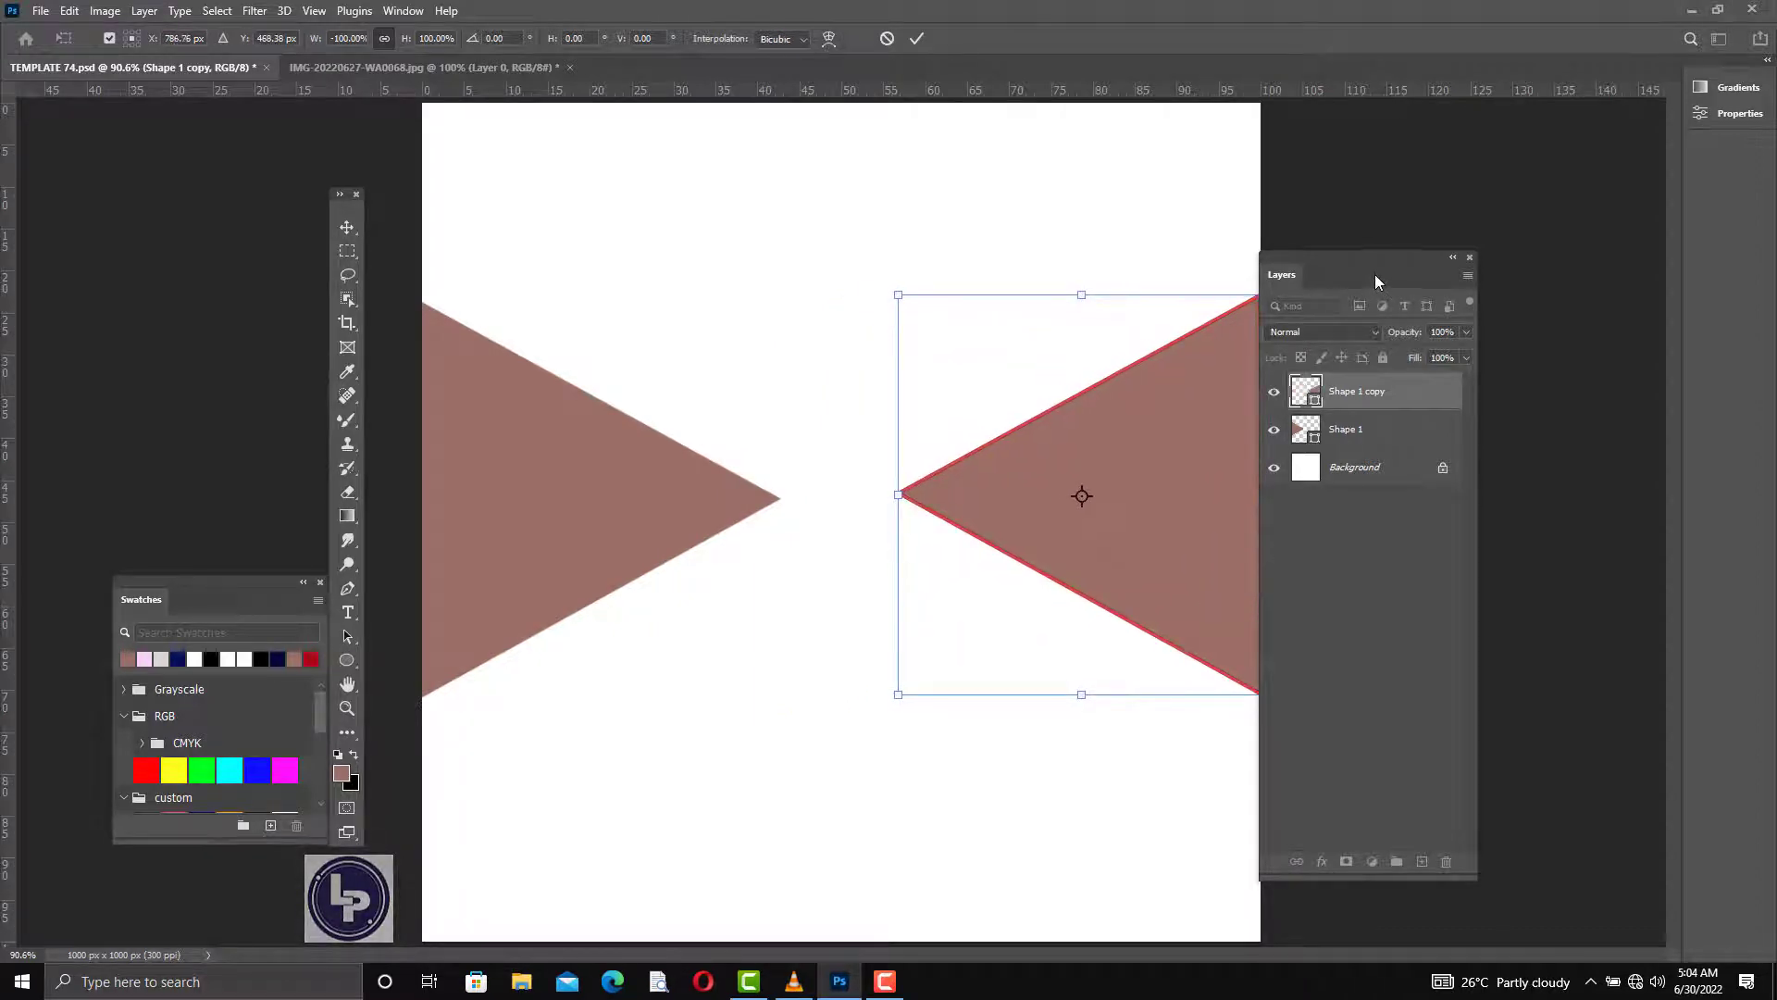
{"action": "left_click_drag", "start_coordinate": [1351, 265], "coordinate": [1377, 263]}
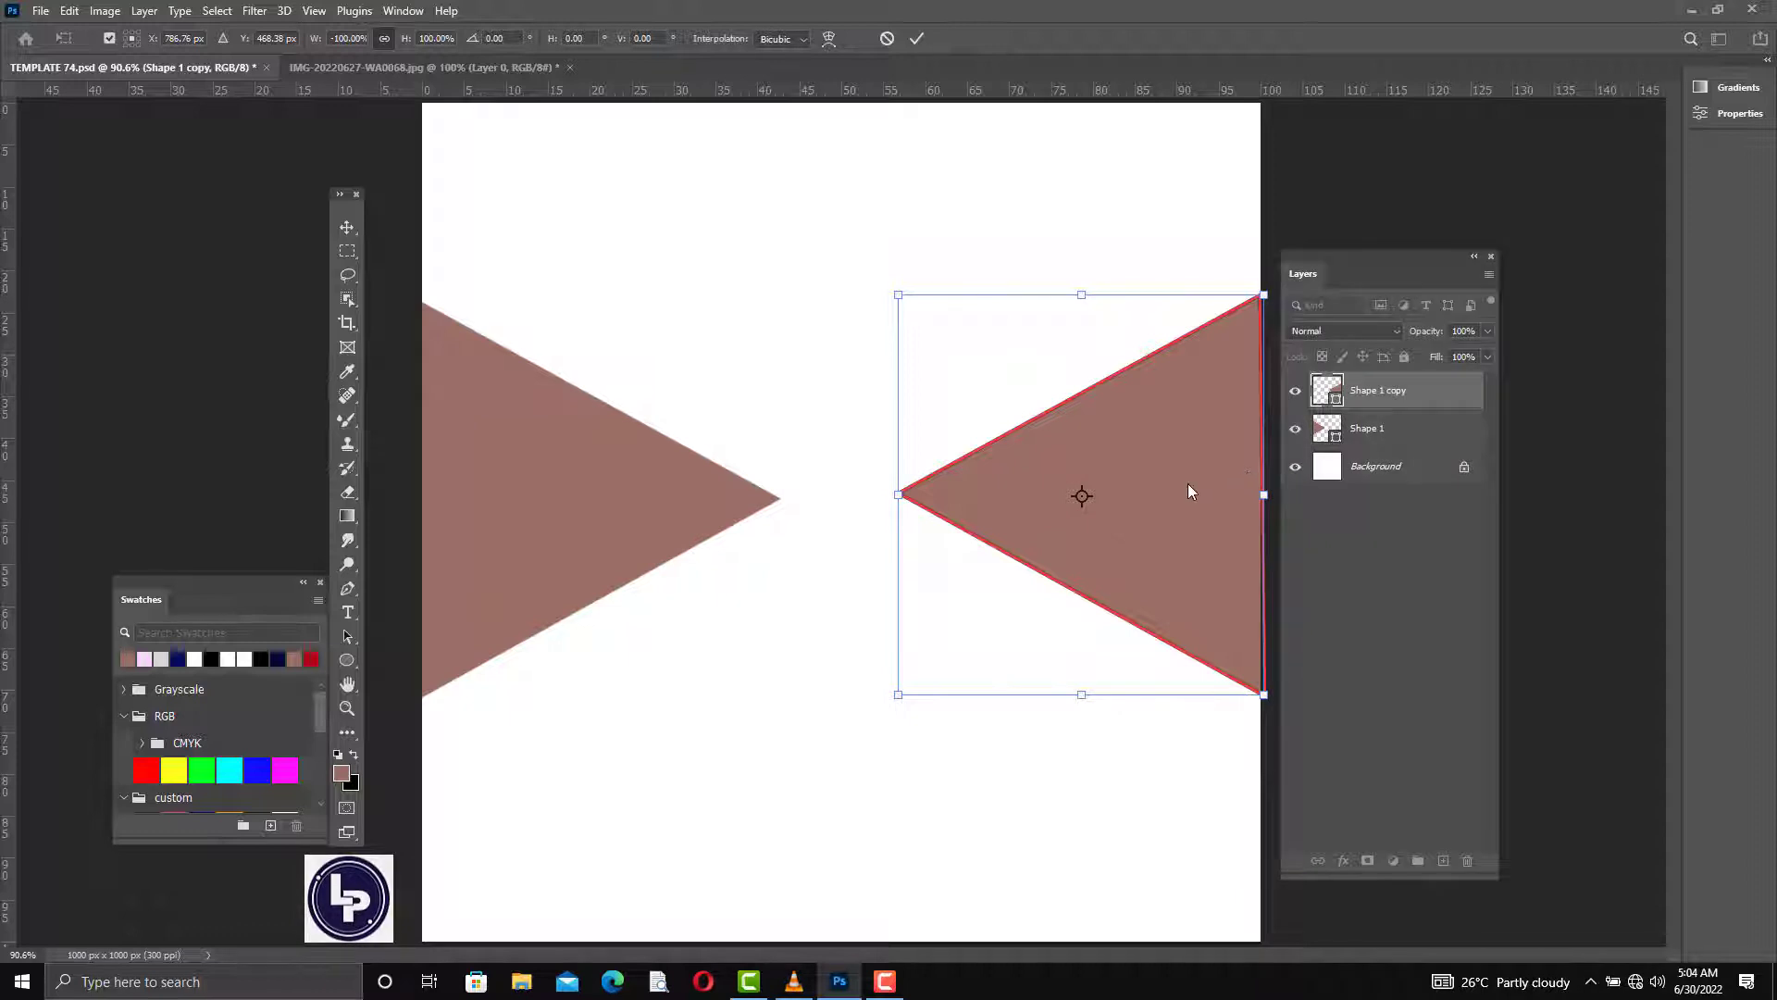
{"action": "key", "text": "Return"}
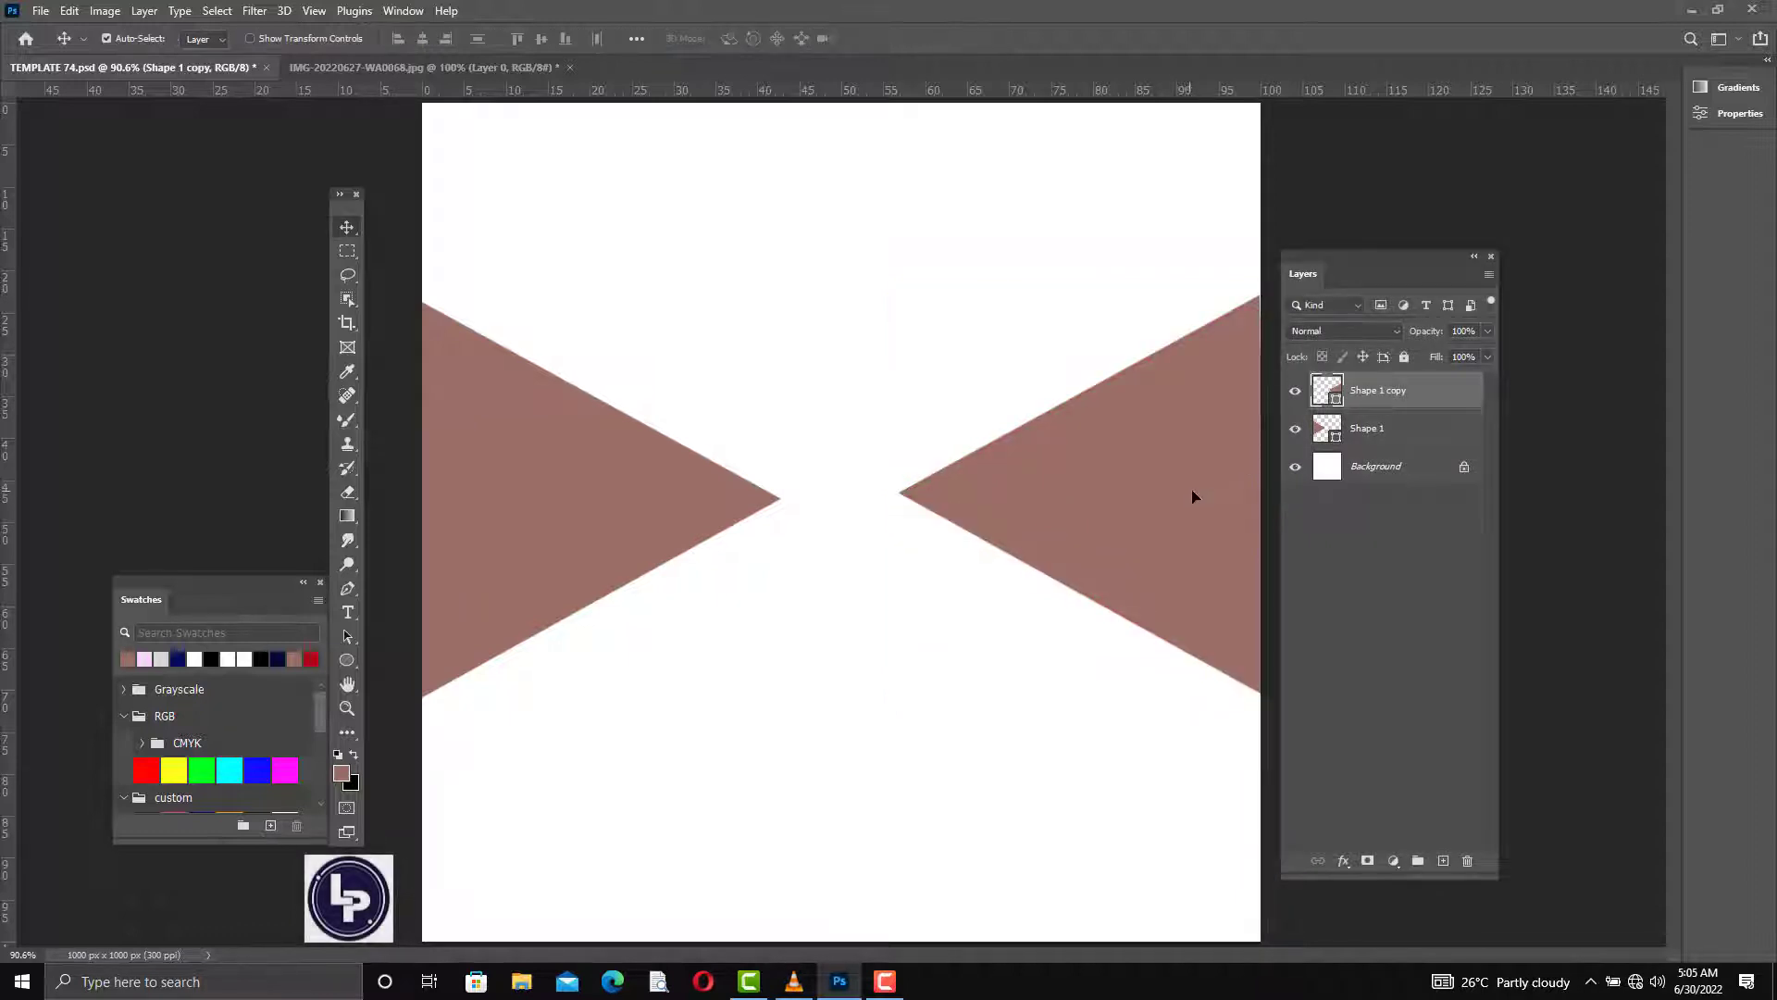
- Shift the flipped triangle slightly outward, and align both triangles by their vertical centres
{"action": "left_click_drag", "start_coordinate": [1196, 497], "coordinate": [1199, 497]}
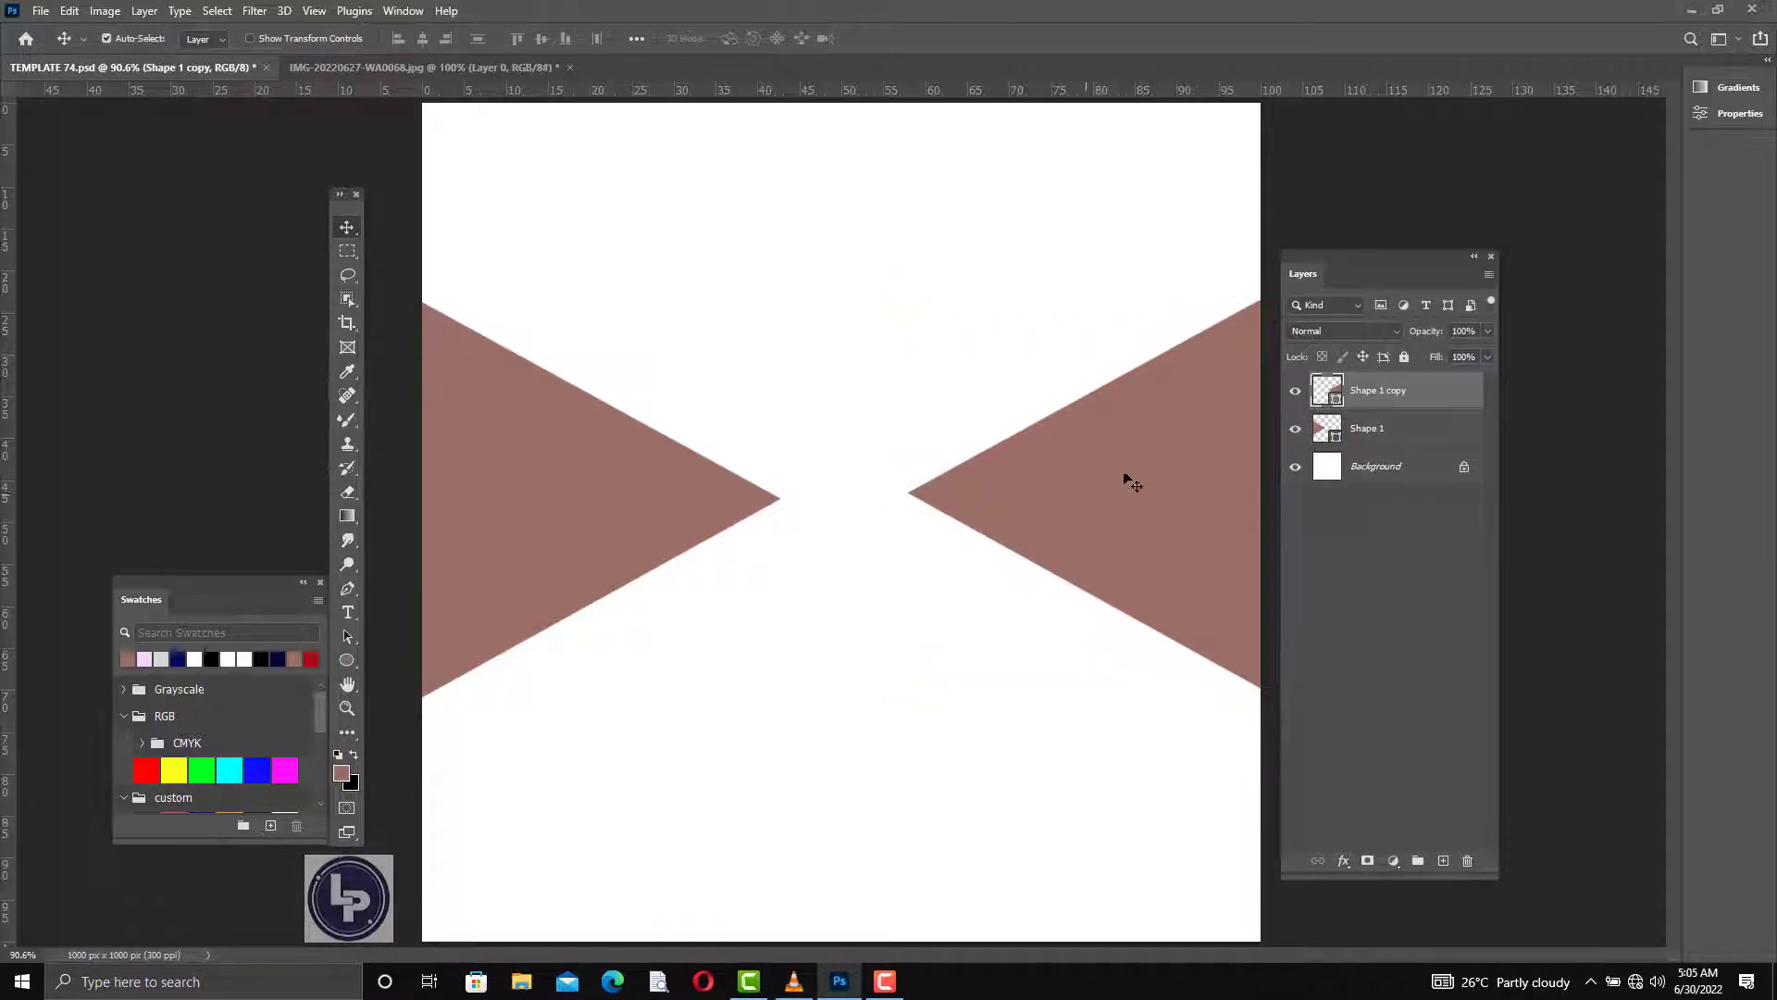
{"action": "left_click", "coordinate": [1388, 433], "text": "shift"}
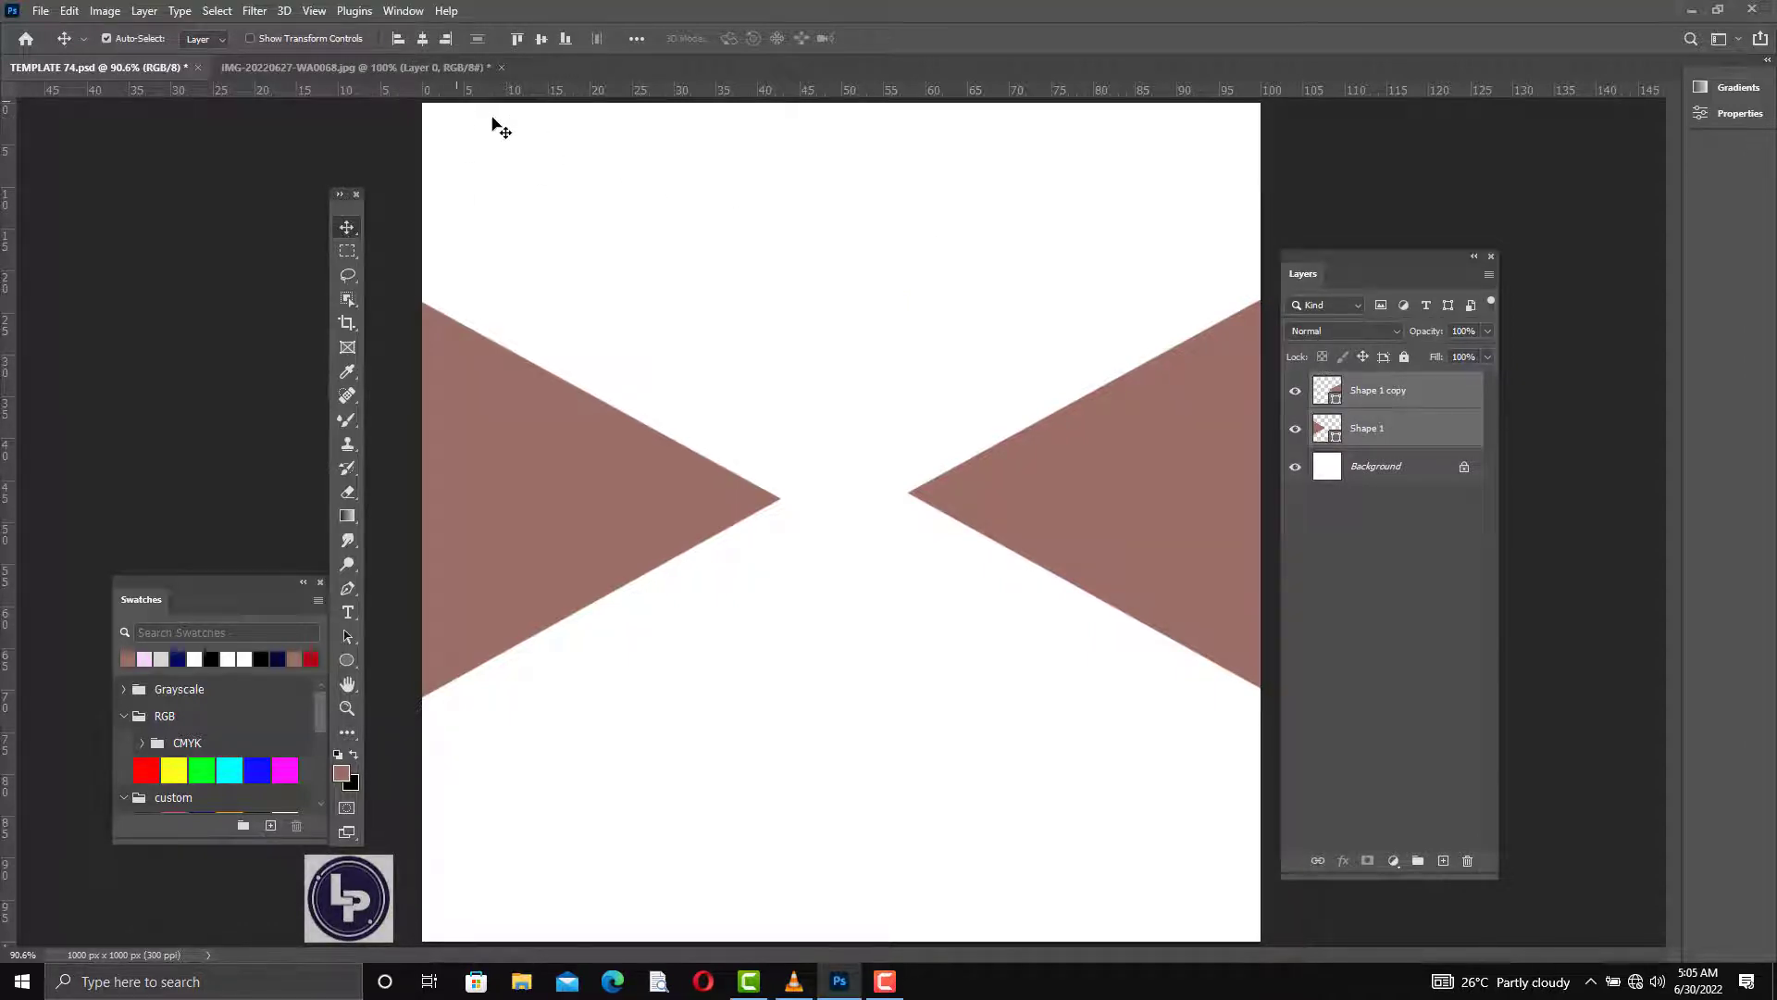
{"action": "left_click", "coordinate": [541, 37]}
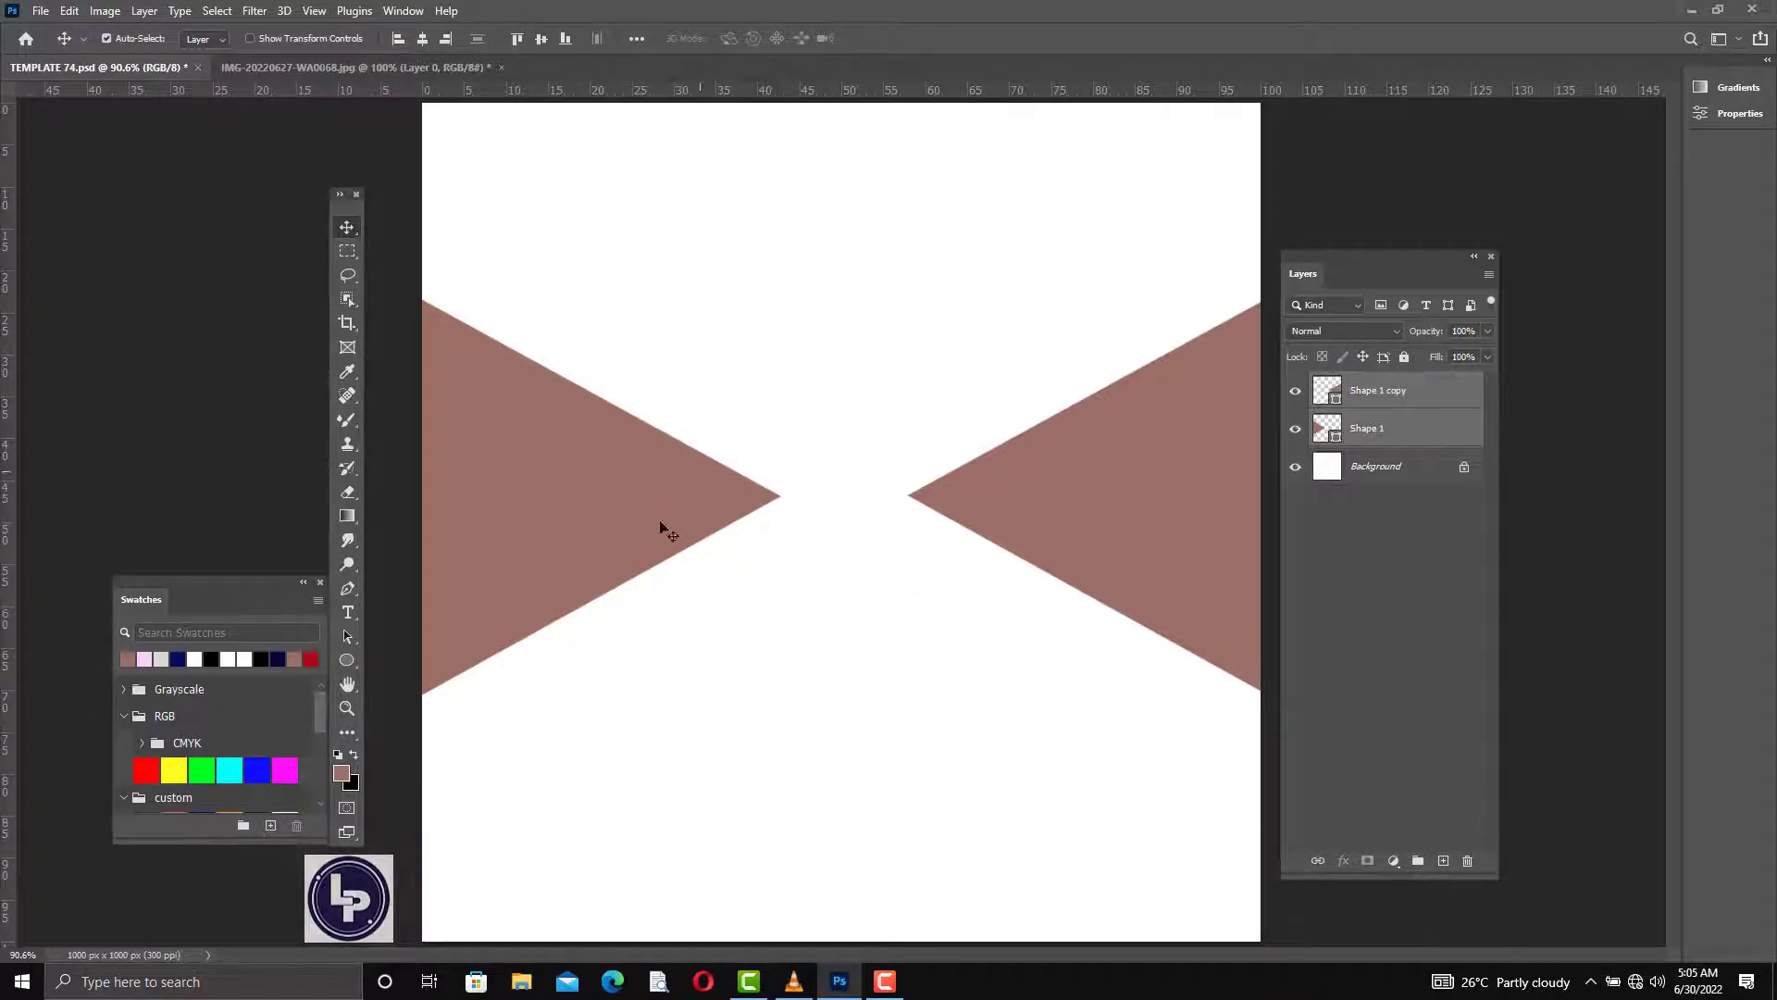
- Draw a near-circular ellipse about 452 by 441 px and move it to the middle of the canvas, over the triangle tips
{"action": "left_click", "coordinate": [353, 665]}
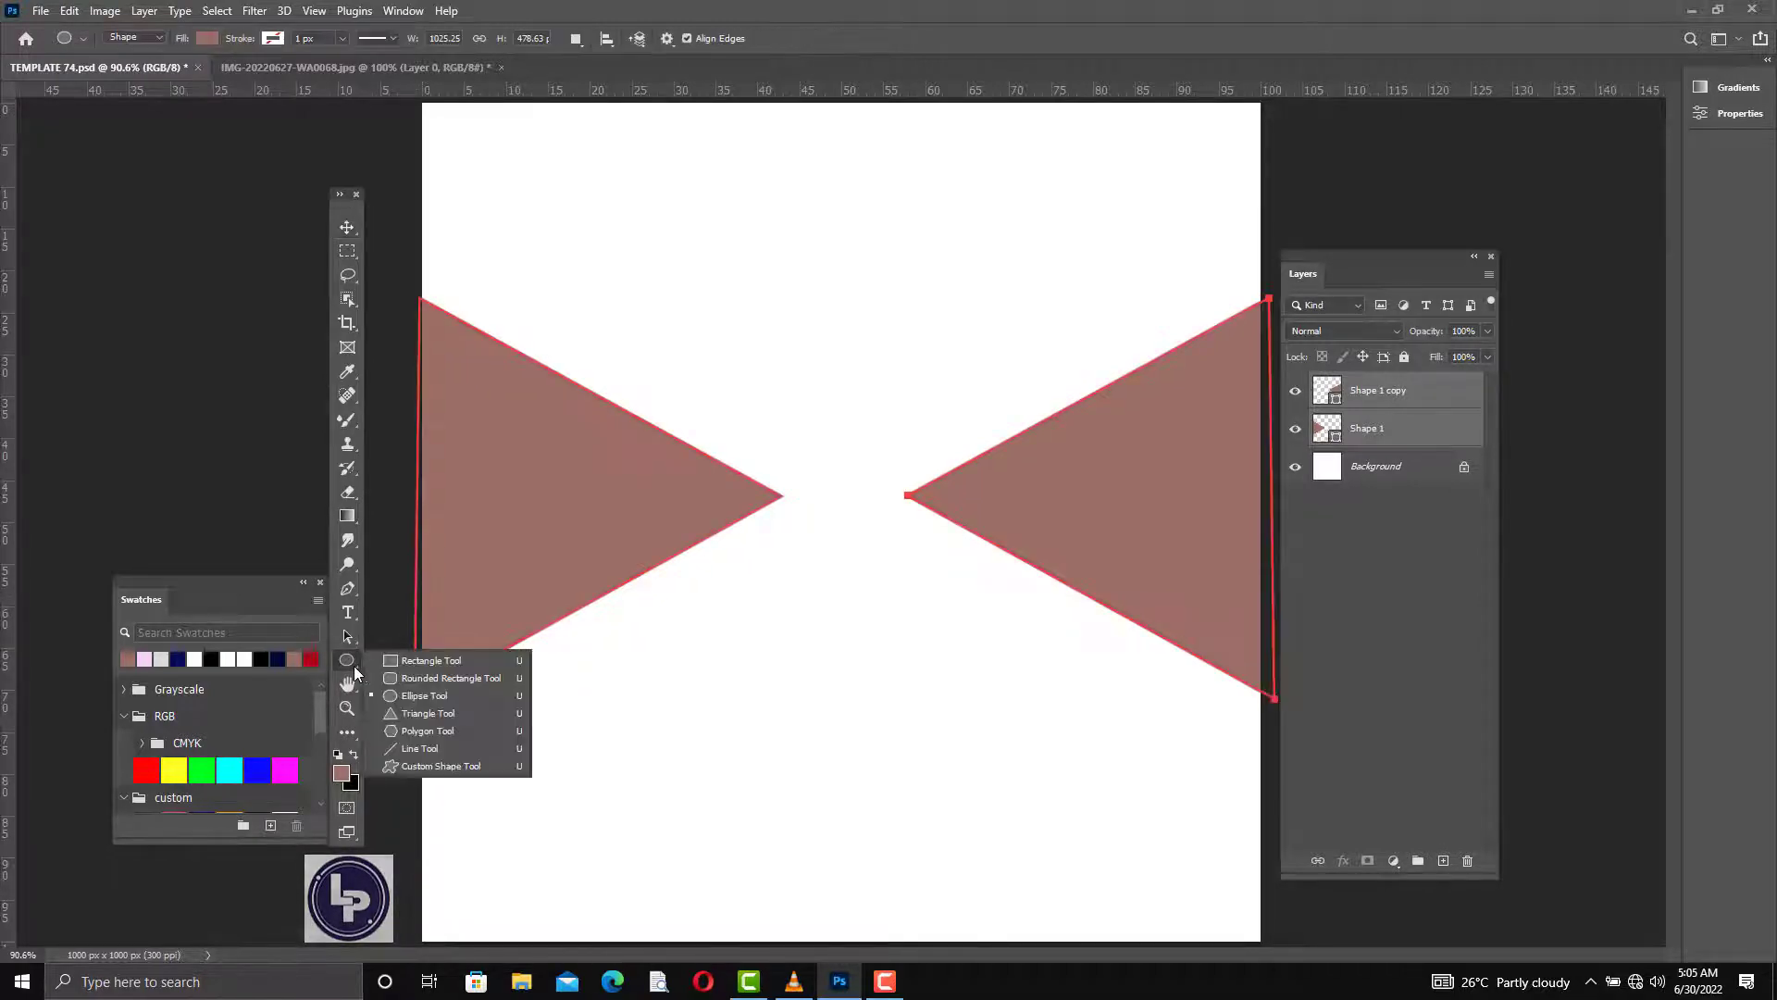
{"action": "left_click", "coordinate": [432, 696]}
{"action": "left_click_drag", "start_coordinate": [734, 372], "coordinate": [1111, 740]}
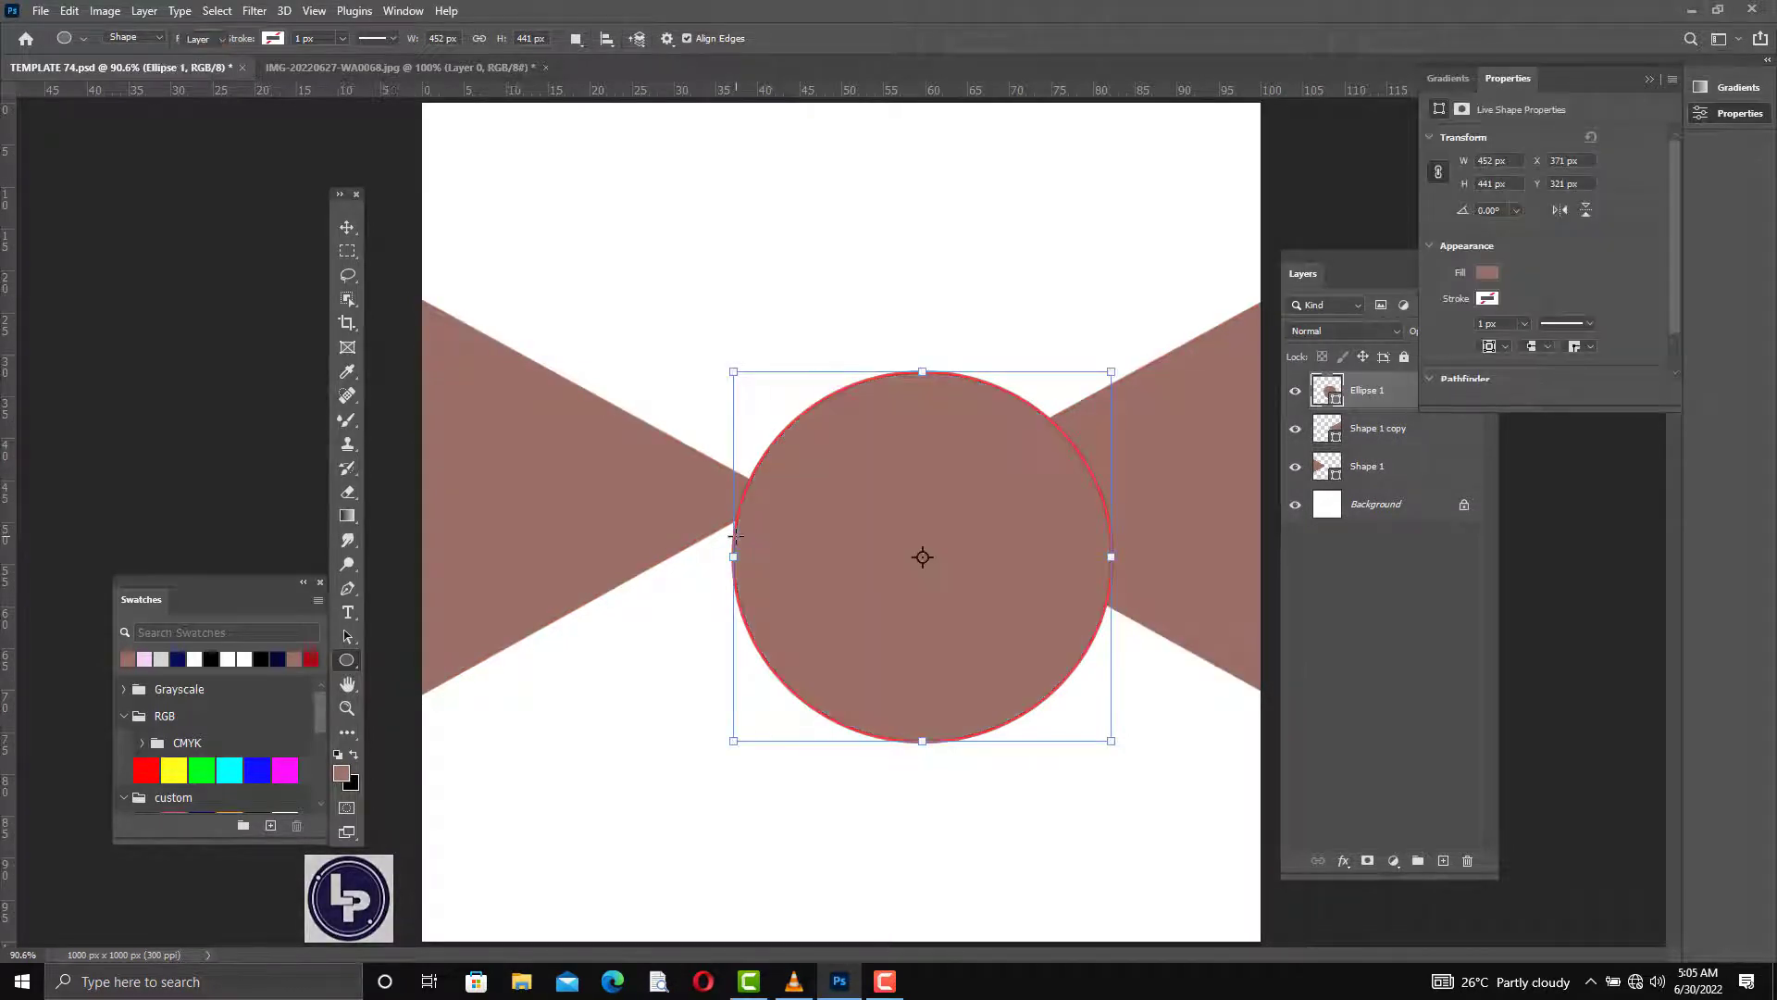
{"action": "key", "text": "v"}
{"action": "left_click_drag", "start_coordinate": [909, 648], "coordinate": [847, 576]}
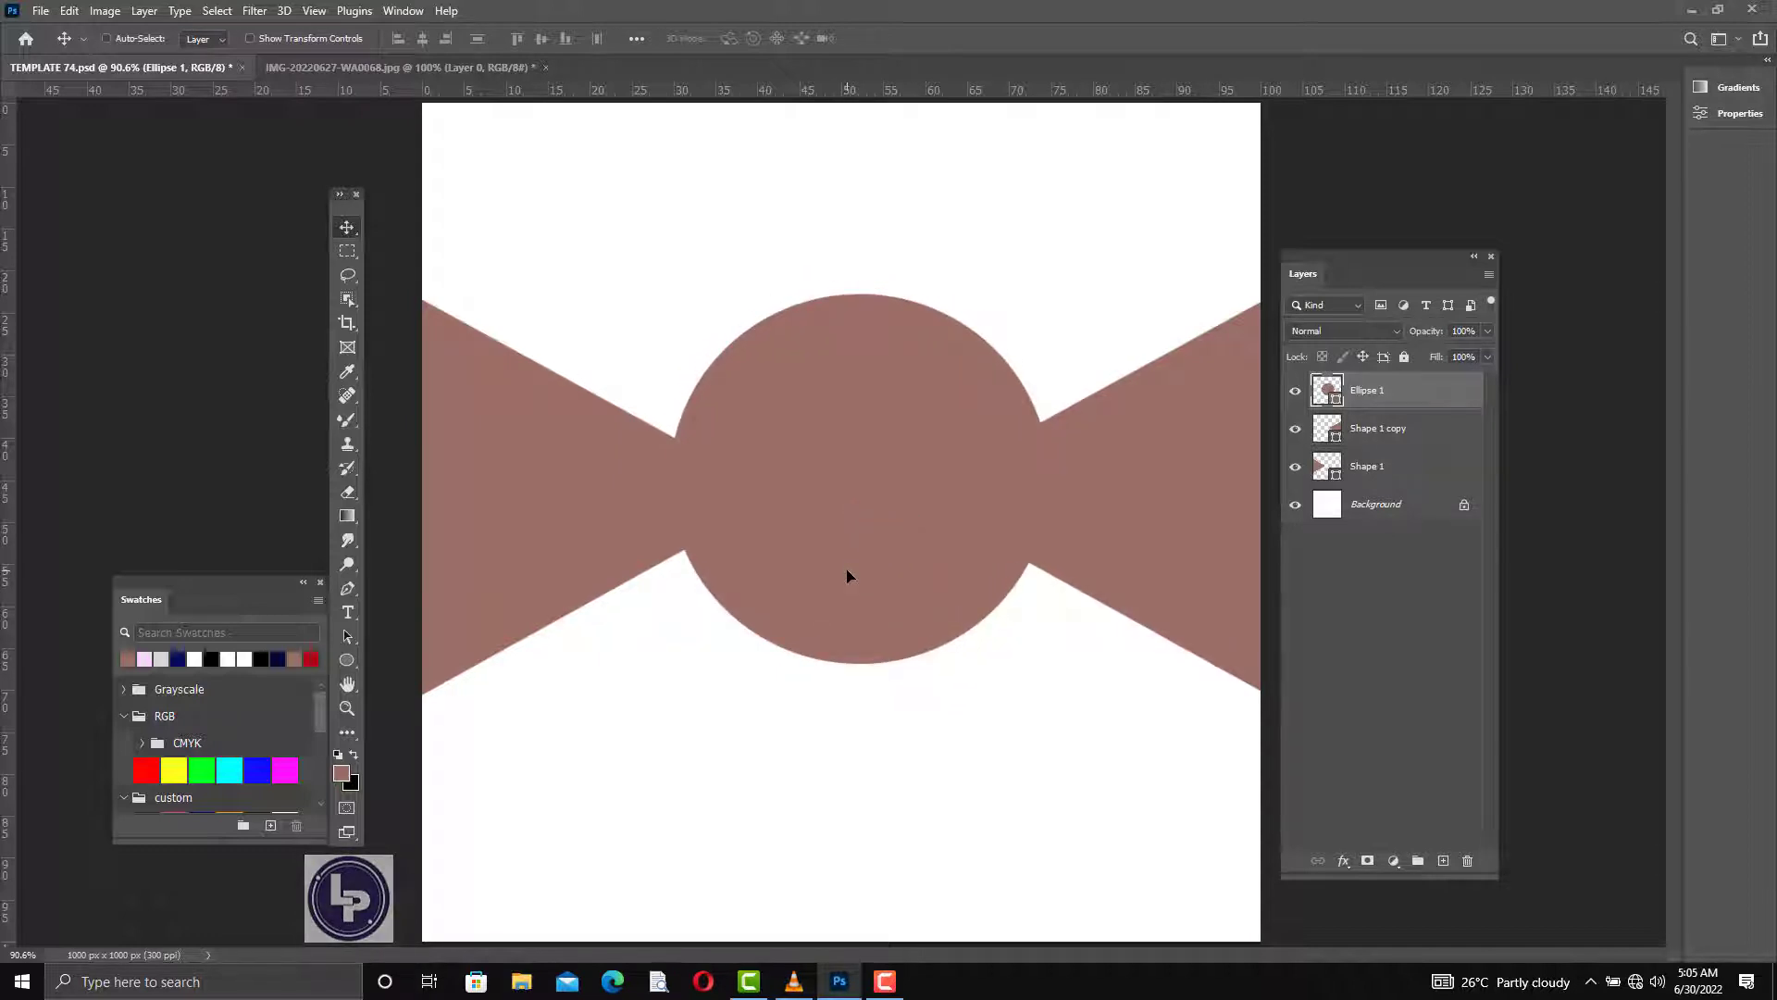
- Enlarge the ellipse to about 512 by 526 px and reposition it near the canvas centre
{"action": "key", "text": "ctrl+t"}
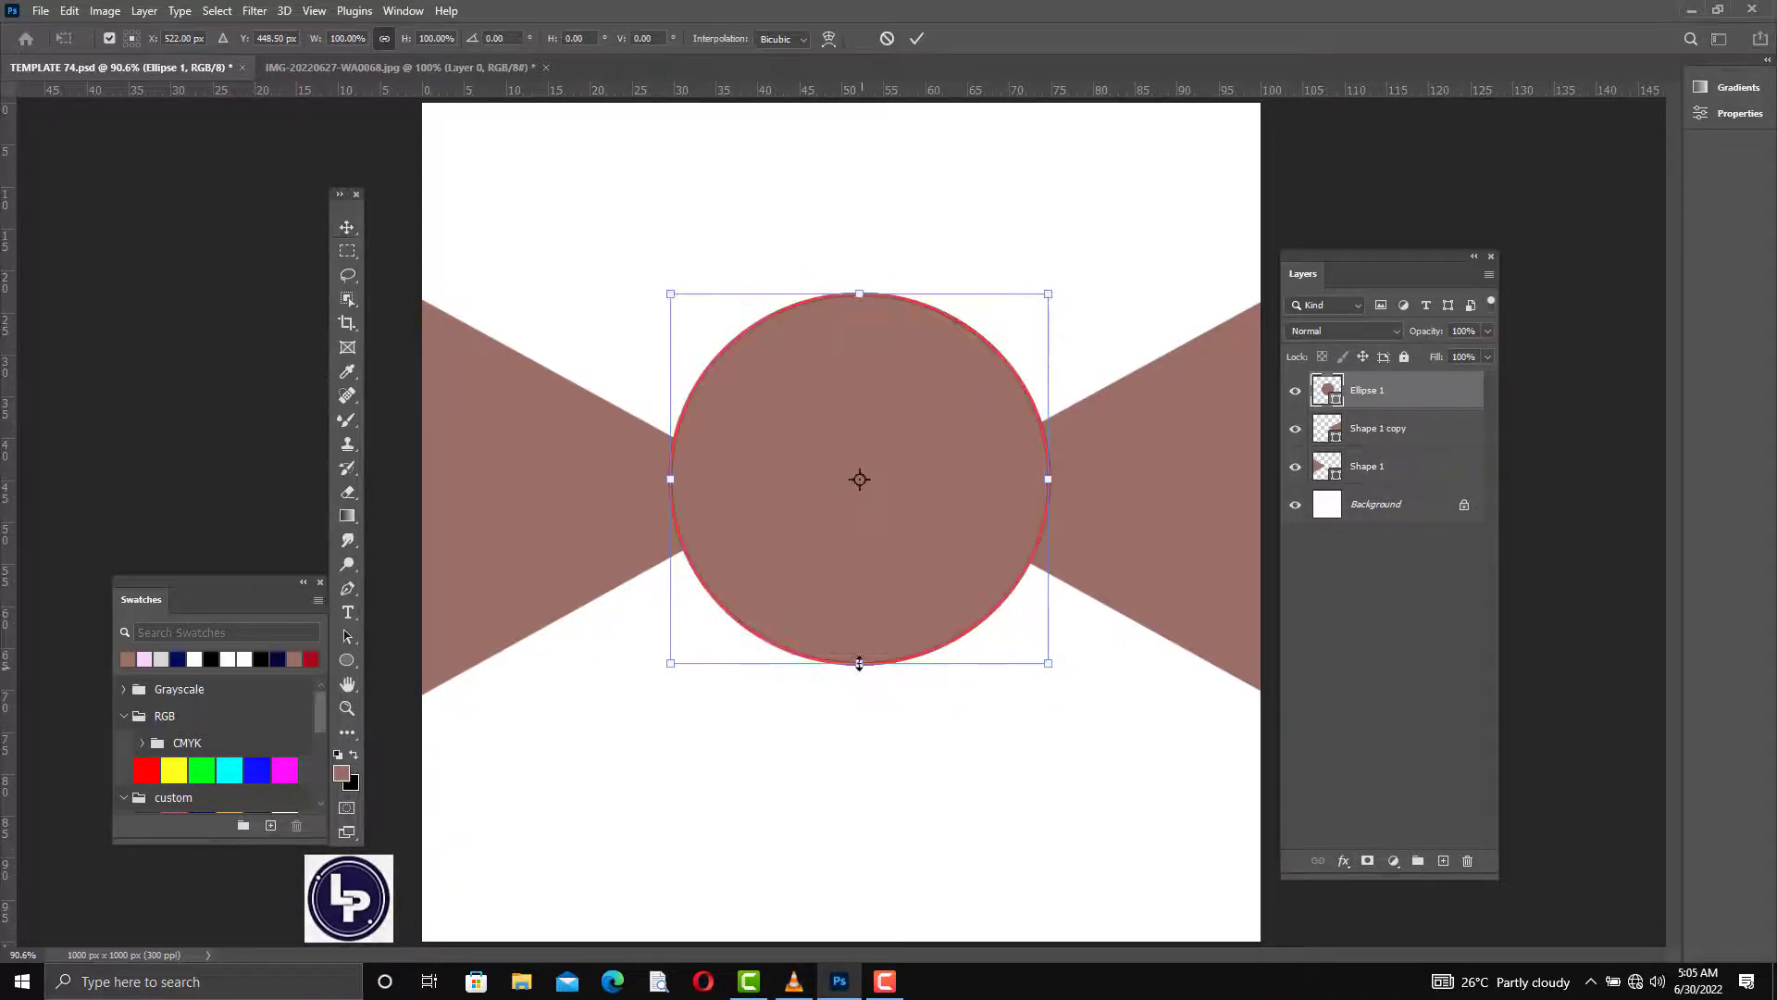
{"action": "left_click_drag", "start_coordinate": [858, 671], "coordinate": [859, 682]}
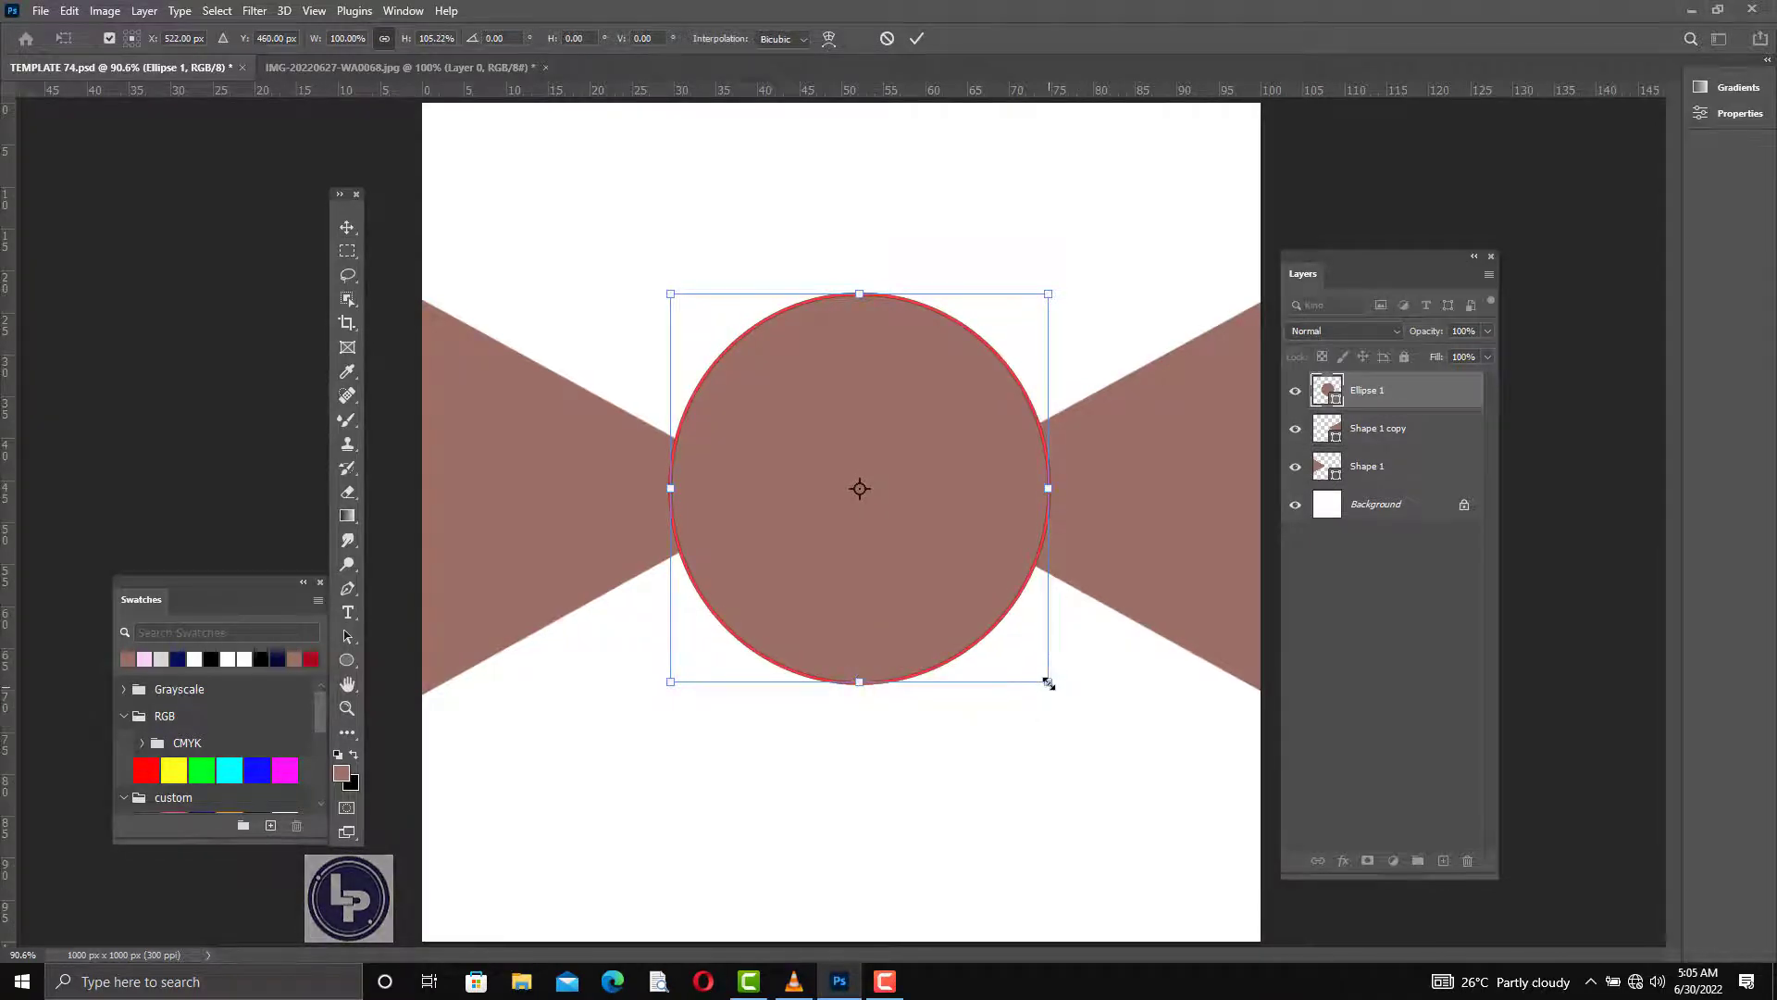
{"action": "left_click_drag", "start_coordinate": [1056, 687], "coordinate": [1101, 736]}
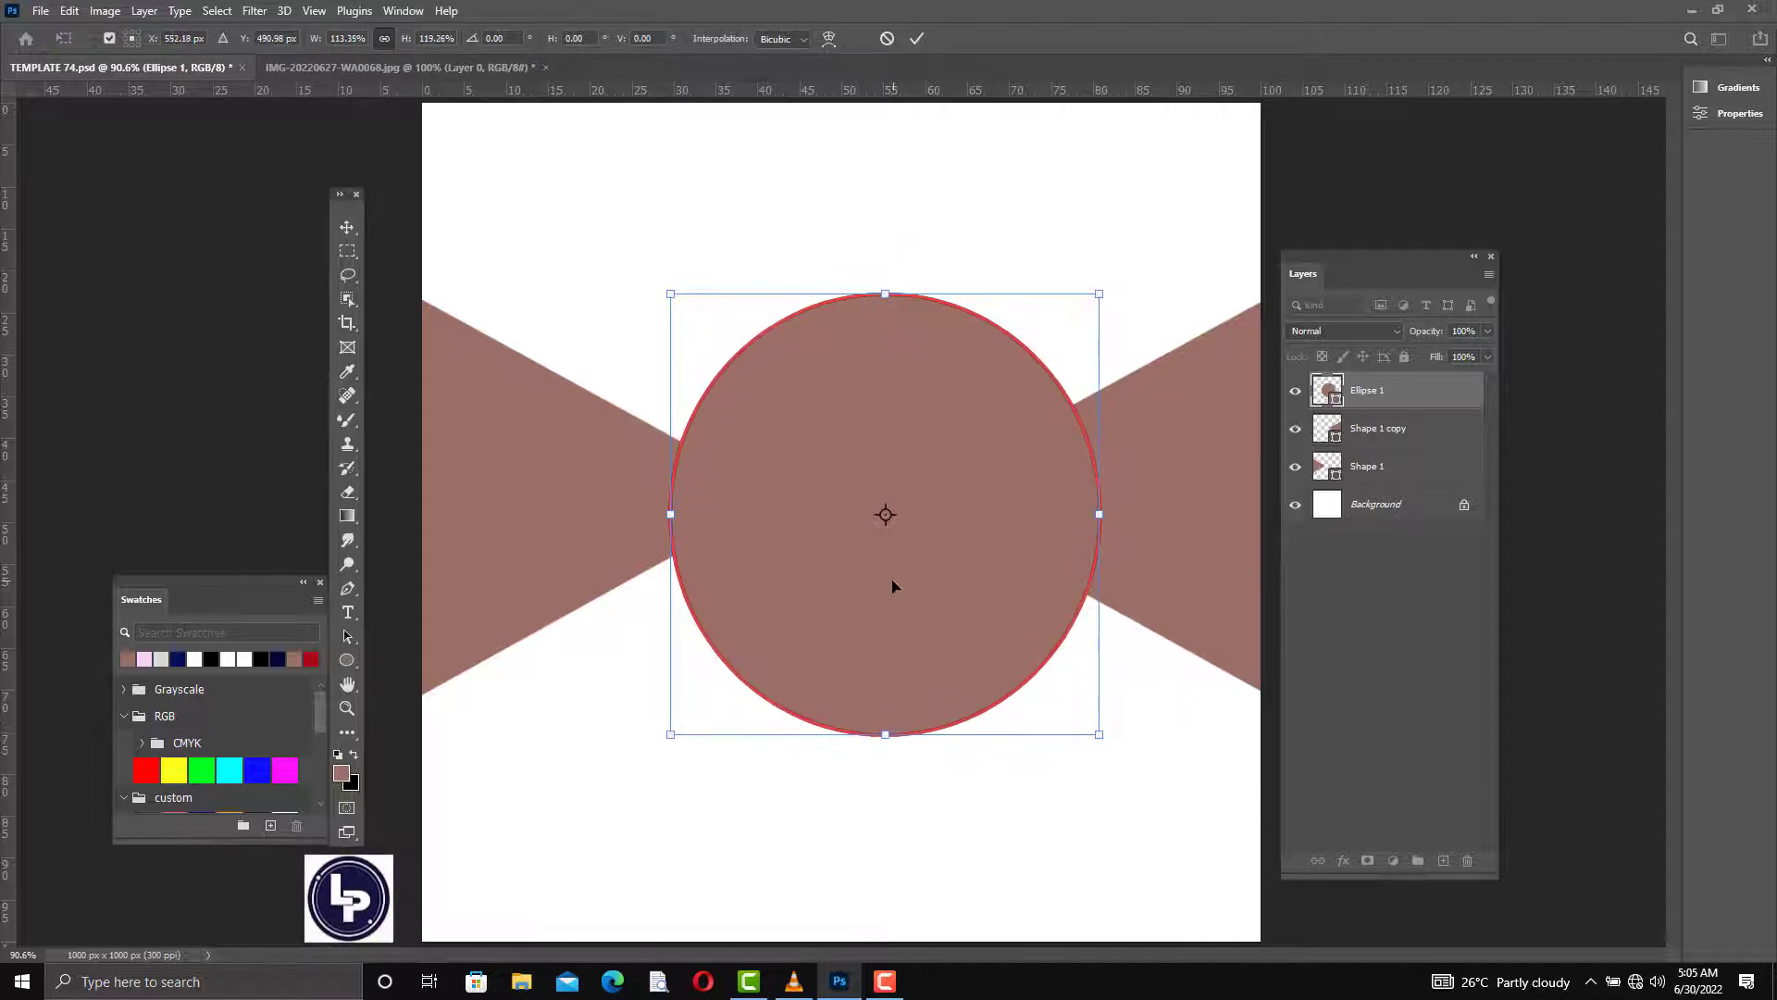
{"action": "left_click_drag", "start_coordinate": [893, 586], "coordinate": [843, 554]}
{"action": "key", "text": "Return"}
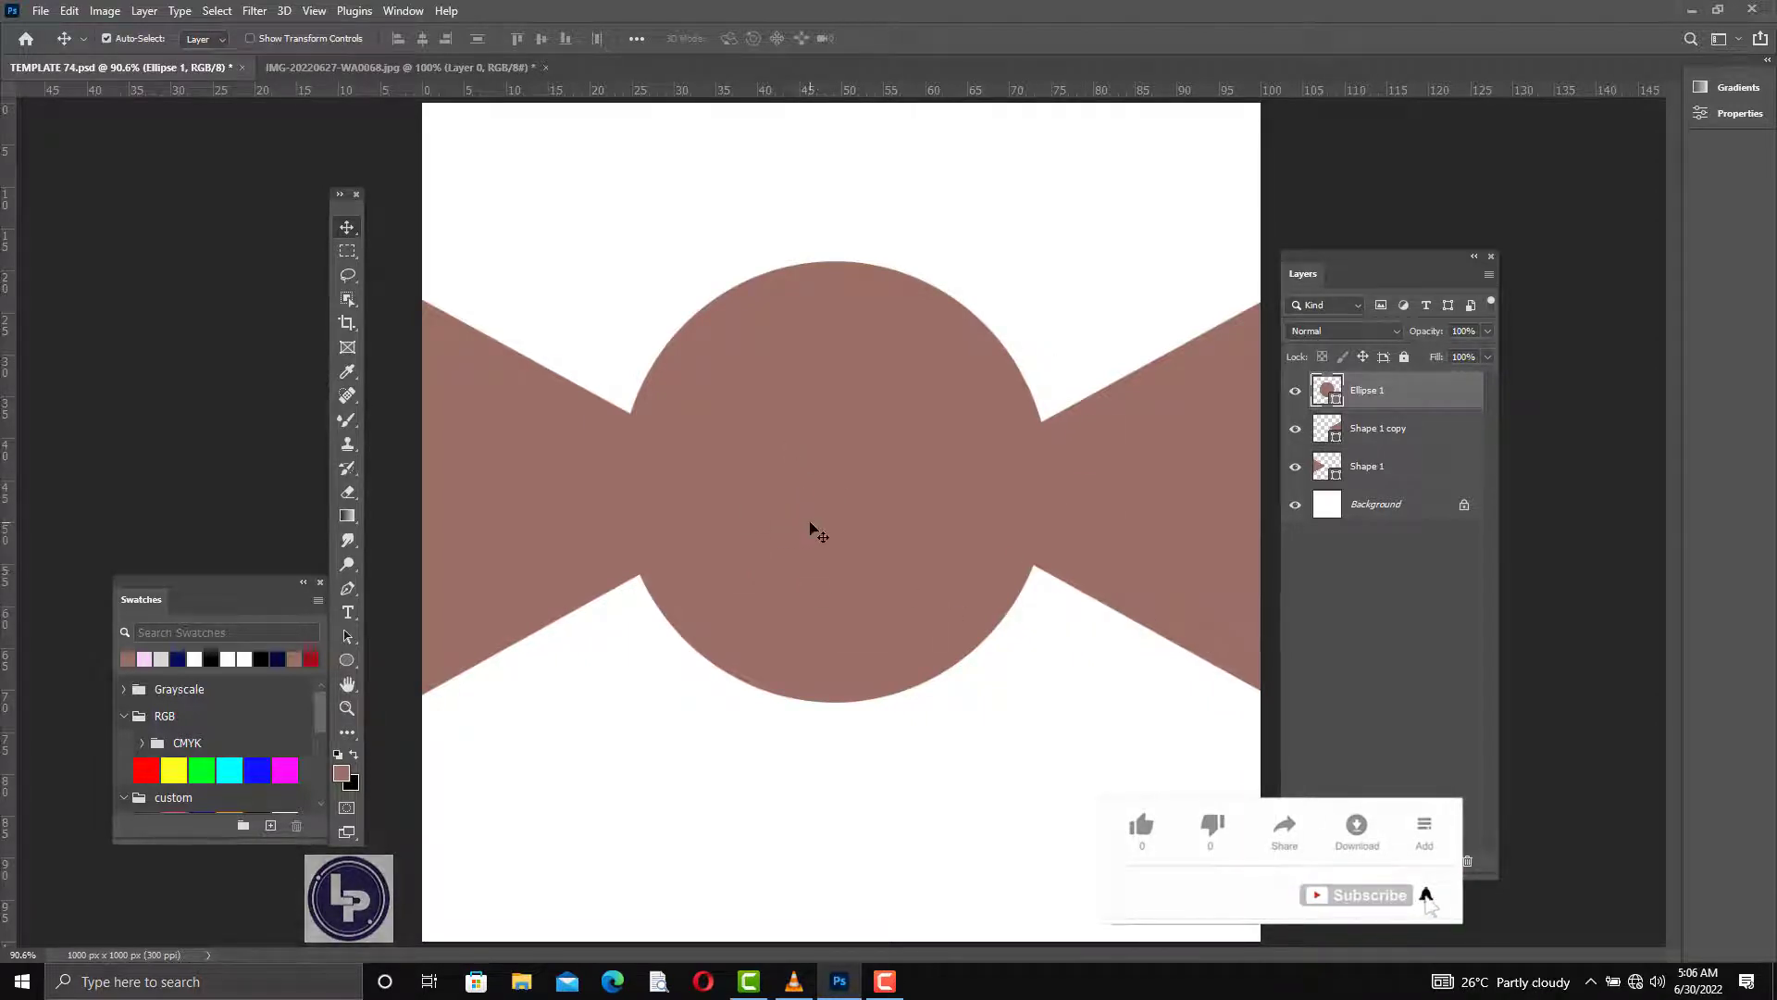
- Fill the ellipse with the light grey to white gradient preset and set the opacity of the gradient's white end to 0%
{"action": "key", "text": "u"}
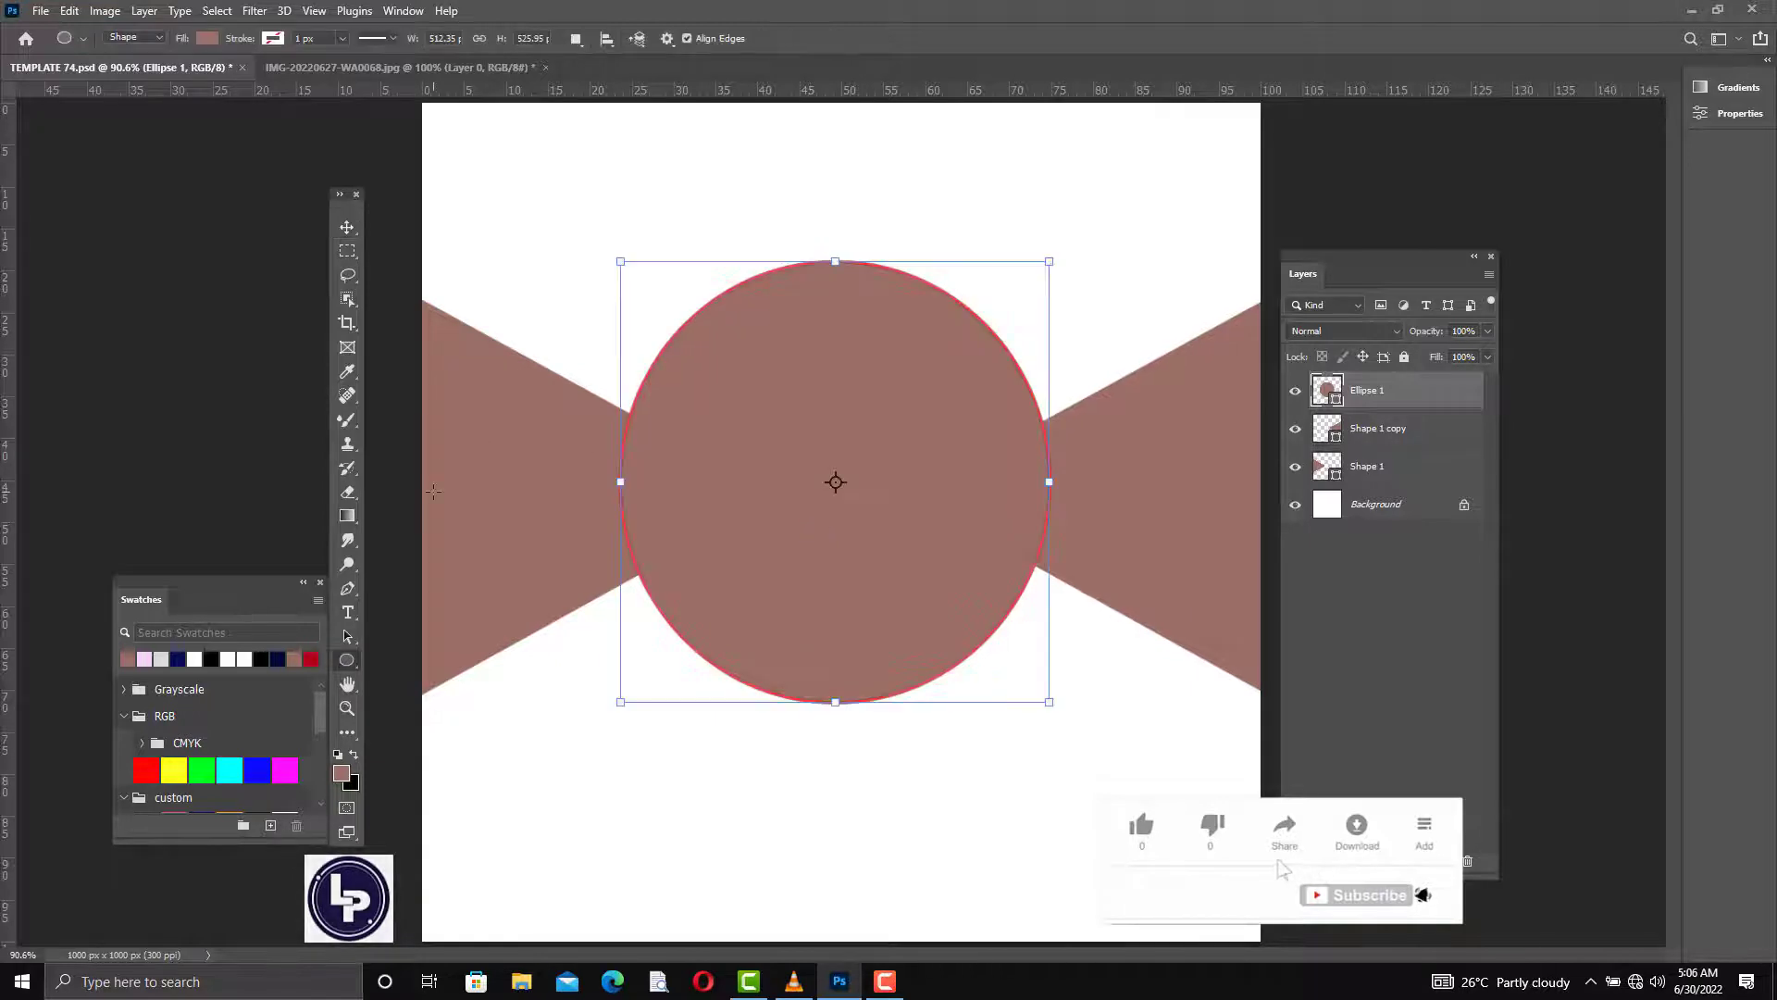
{"action": "left_click", "coordinate": [207, 37]}
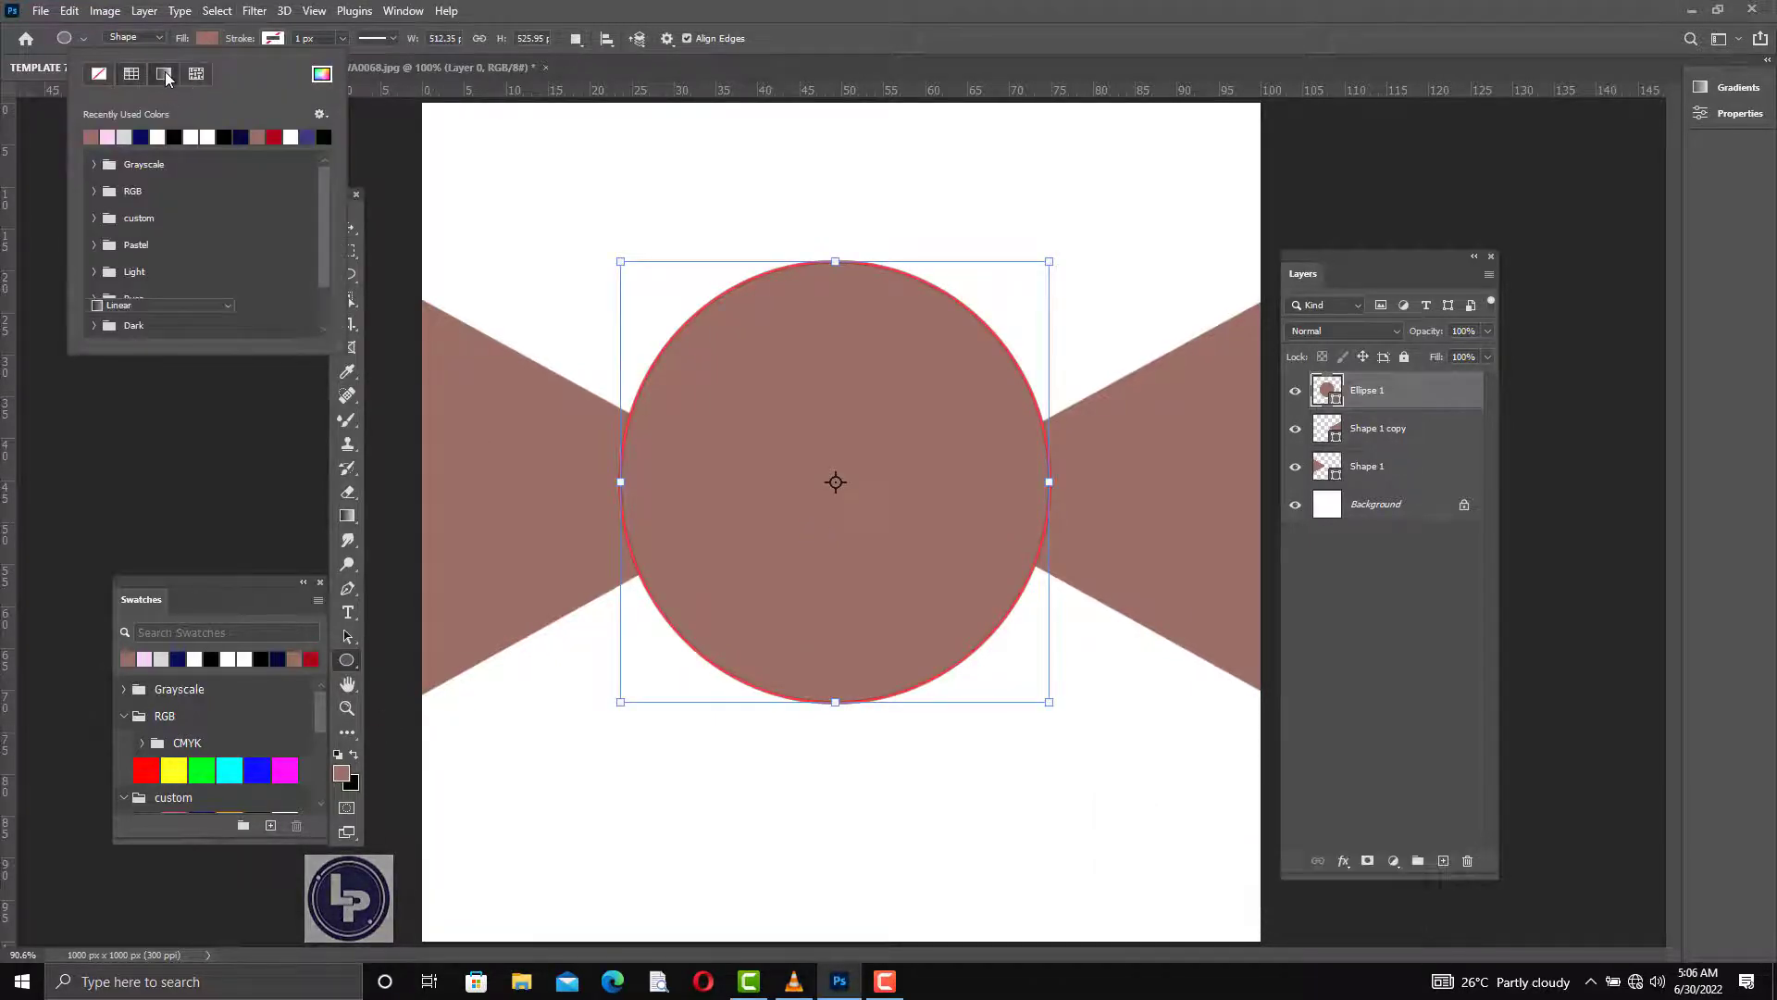
{"action": "left_click", "coordinate": [164, 74]}
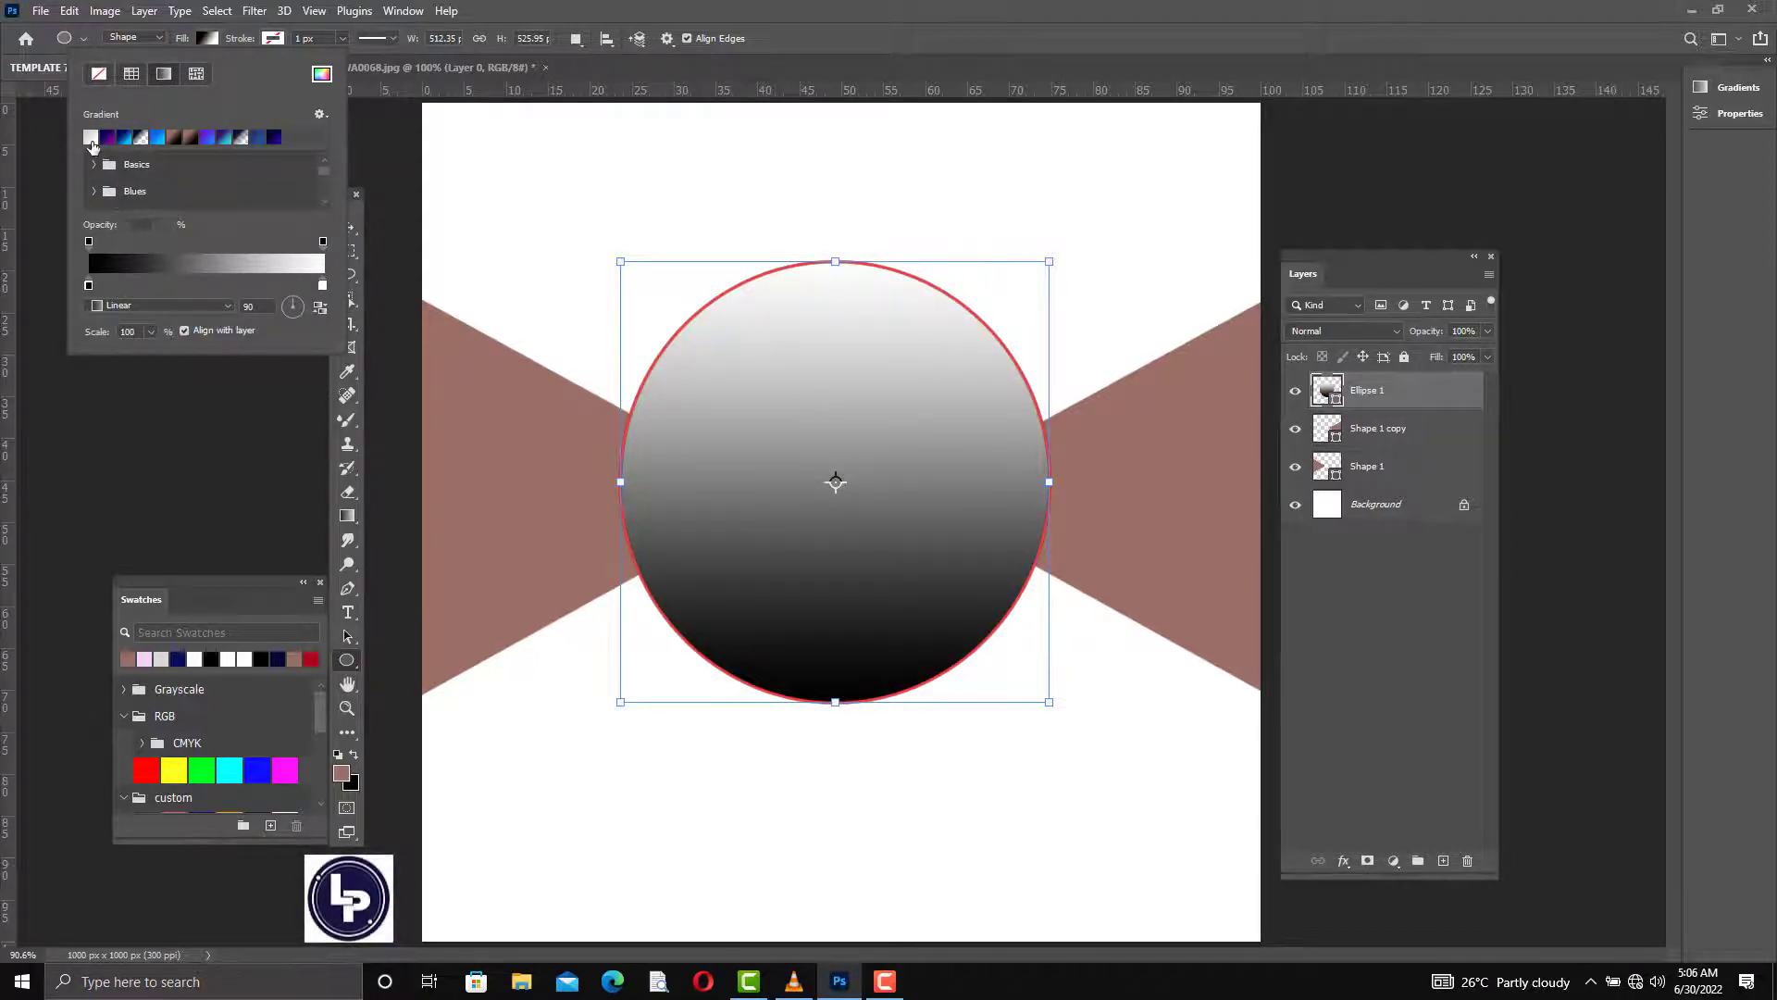
{"action": "left_click", "coordinate": [91, 139]}
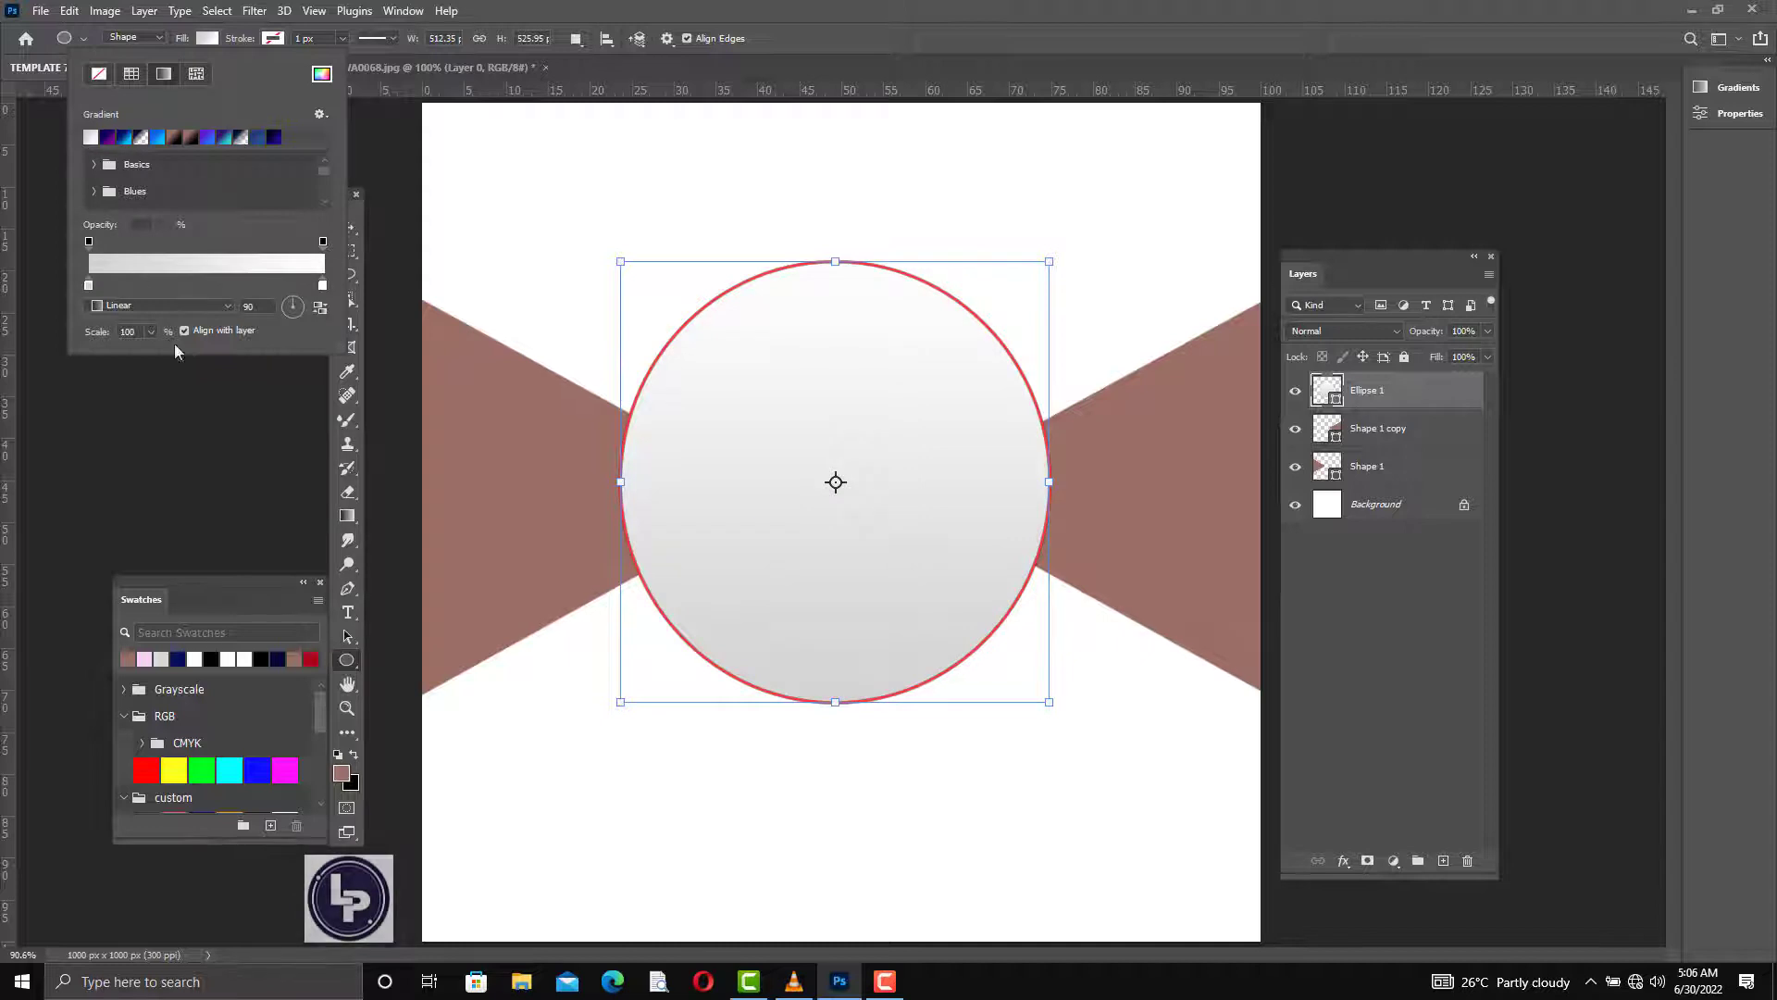
{"action": "left_click", "coordinate": [88, 286]}
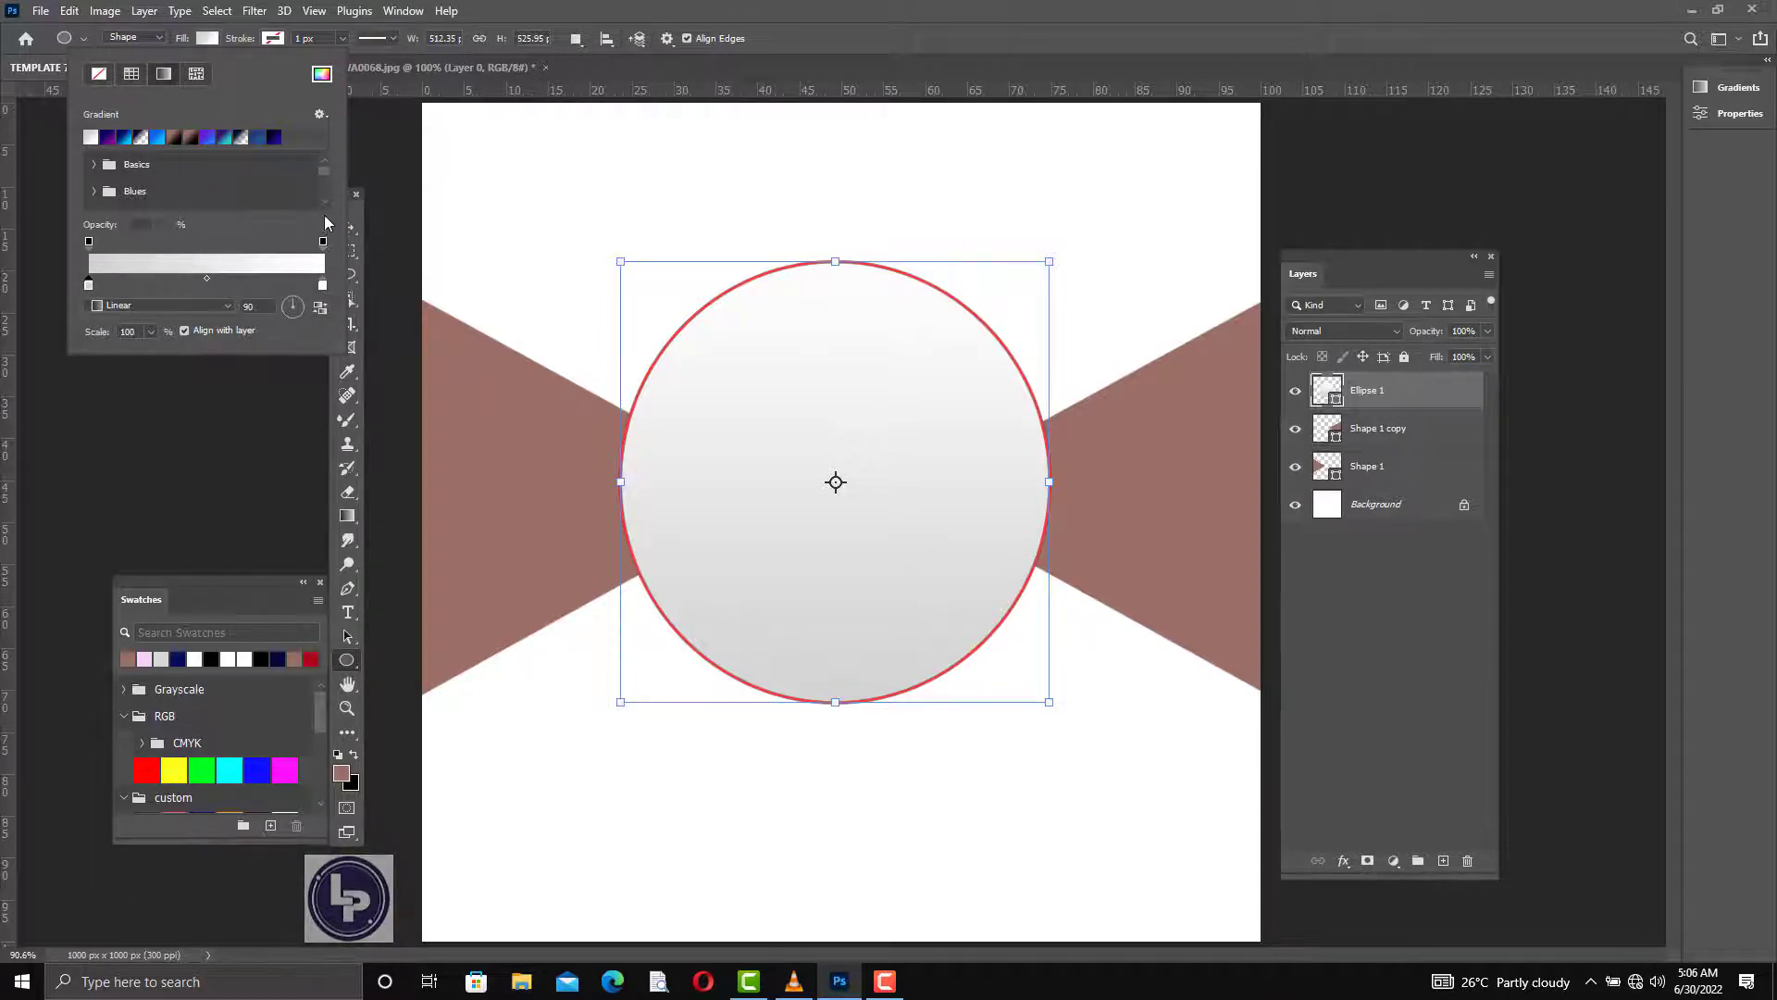
{"action": "left_click", "coordinate": [323, 244]}
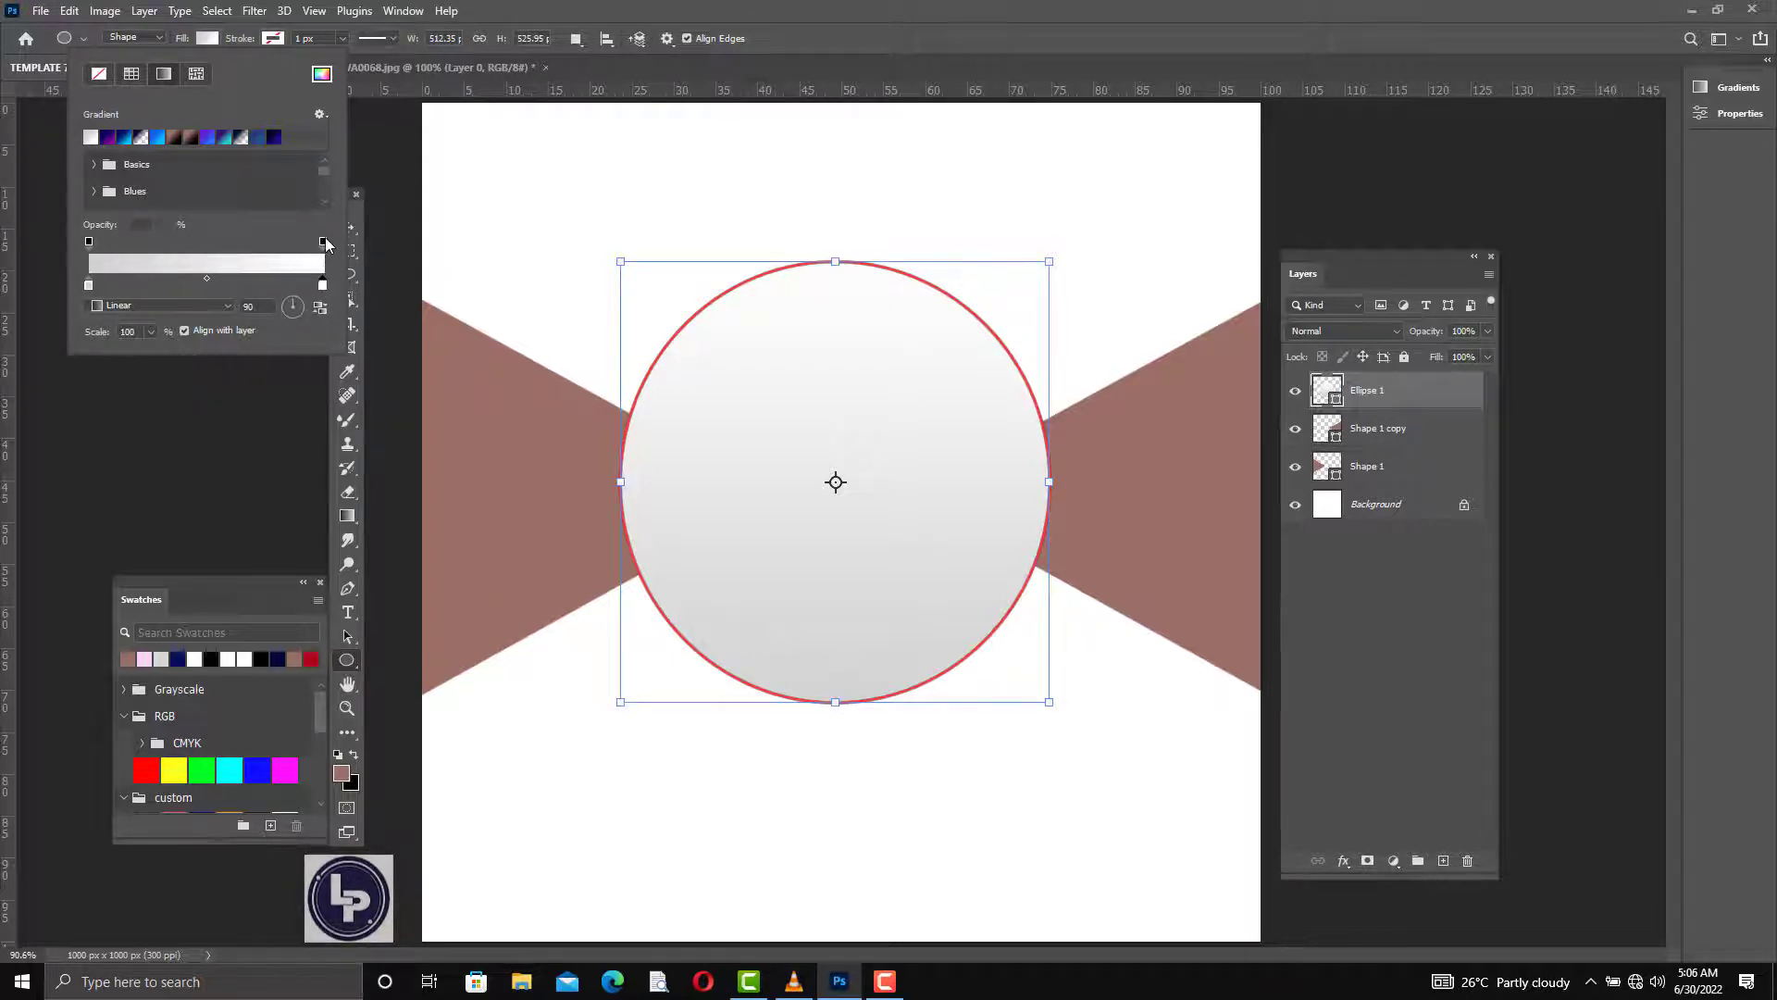
{"action": "left_click", "coordinate": [323, 244]}
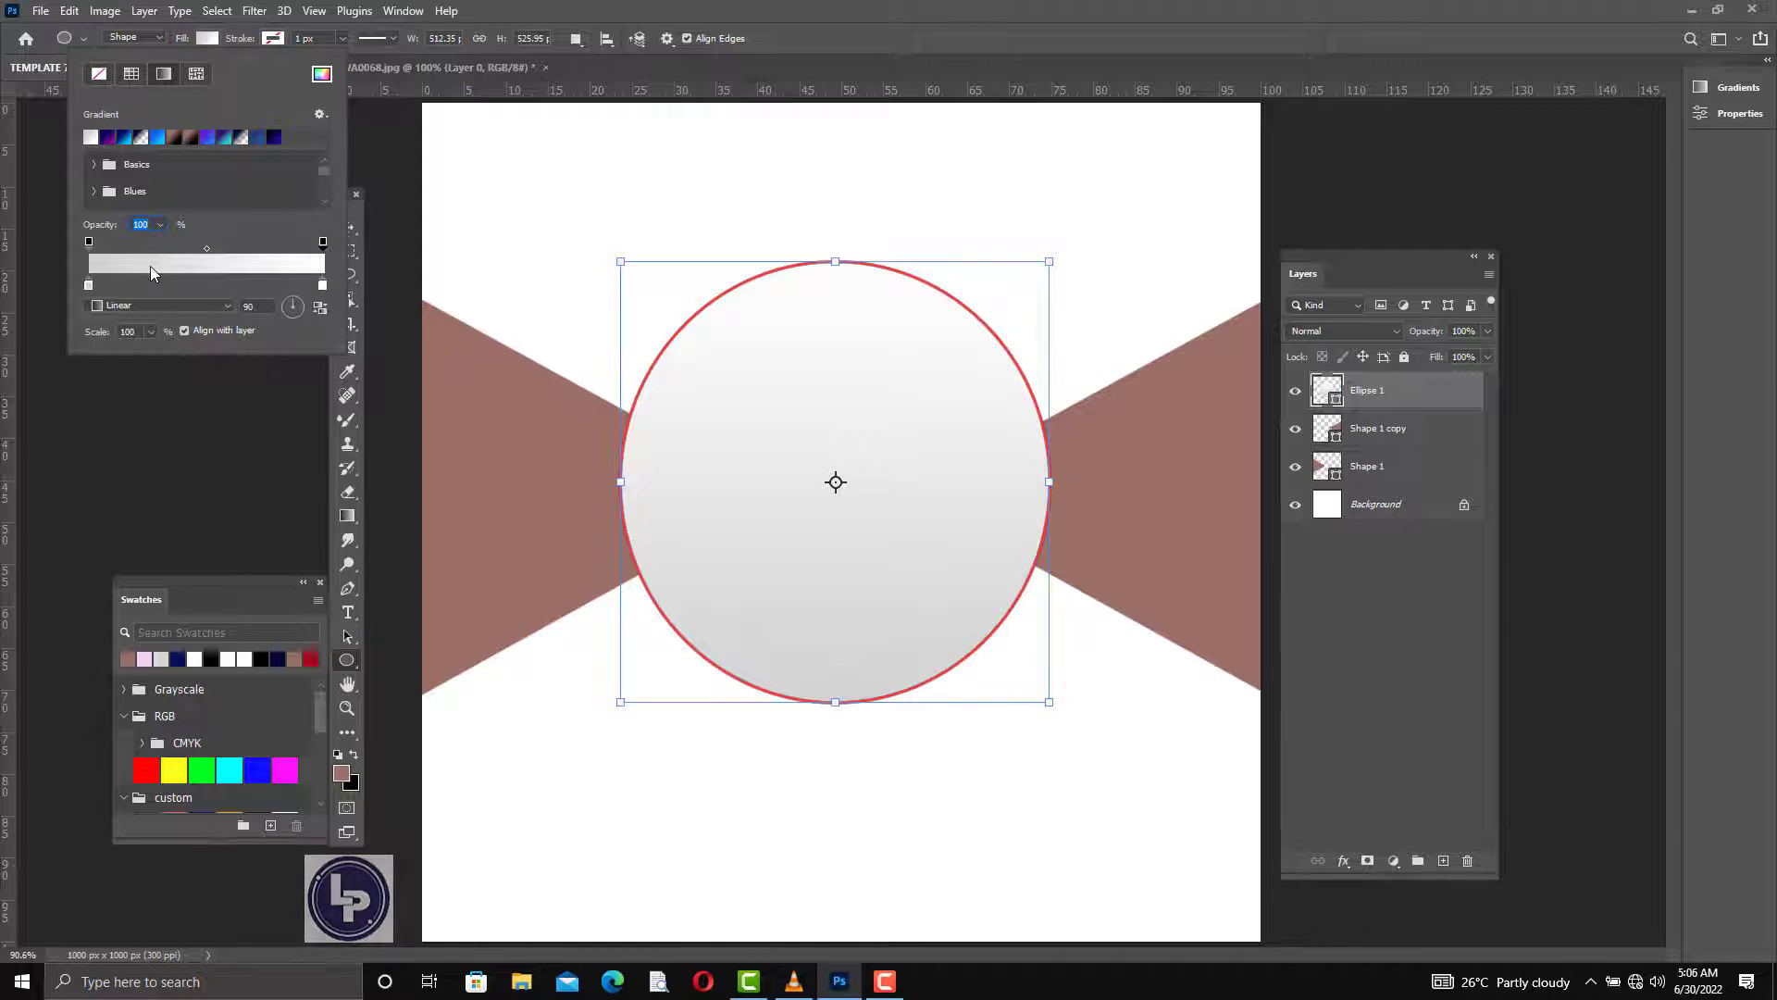
{"action": "type", "text": "0"}
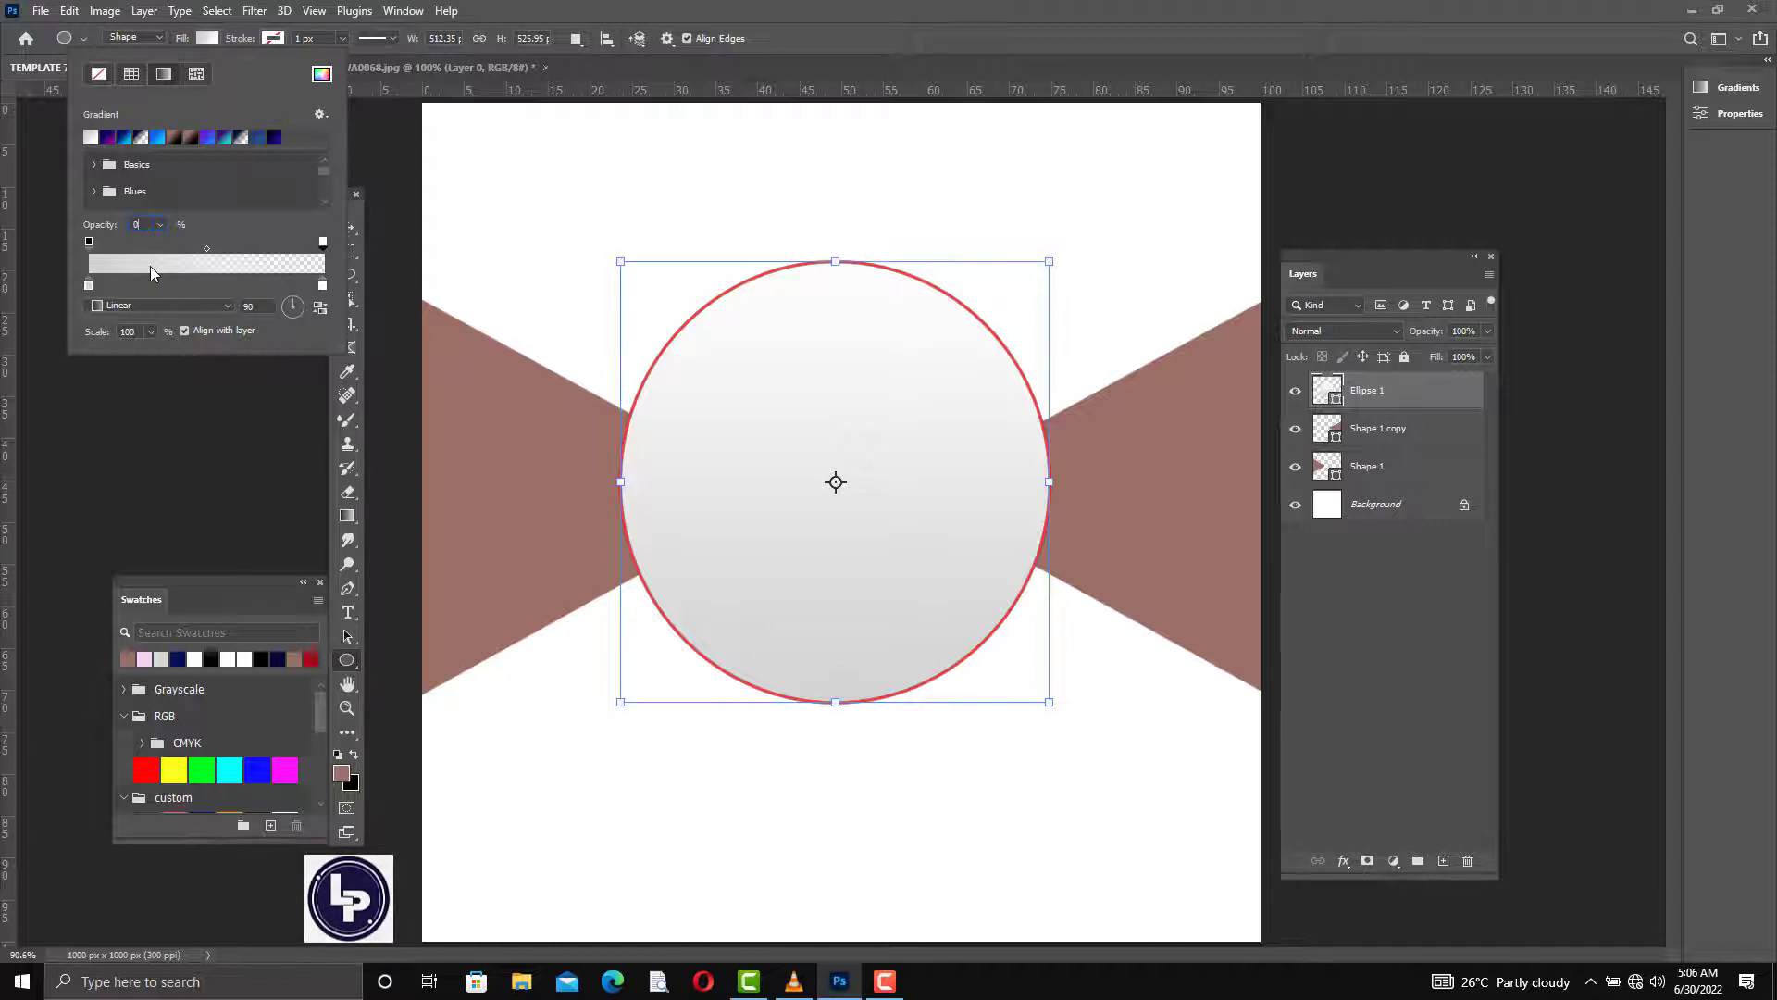
- Change the ellipse's gradient fill to the Radial style and reverse its direction
{"action": "left_click", "coordinate": [224, 307]}
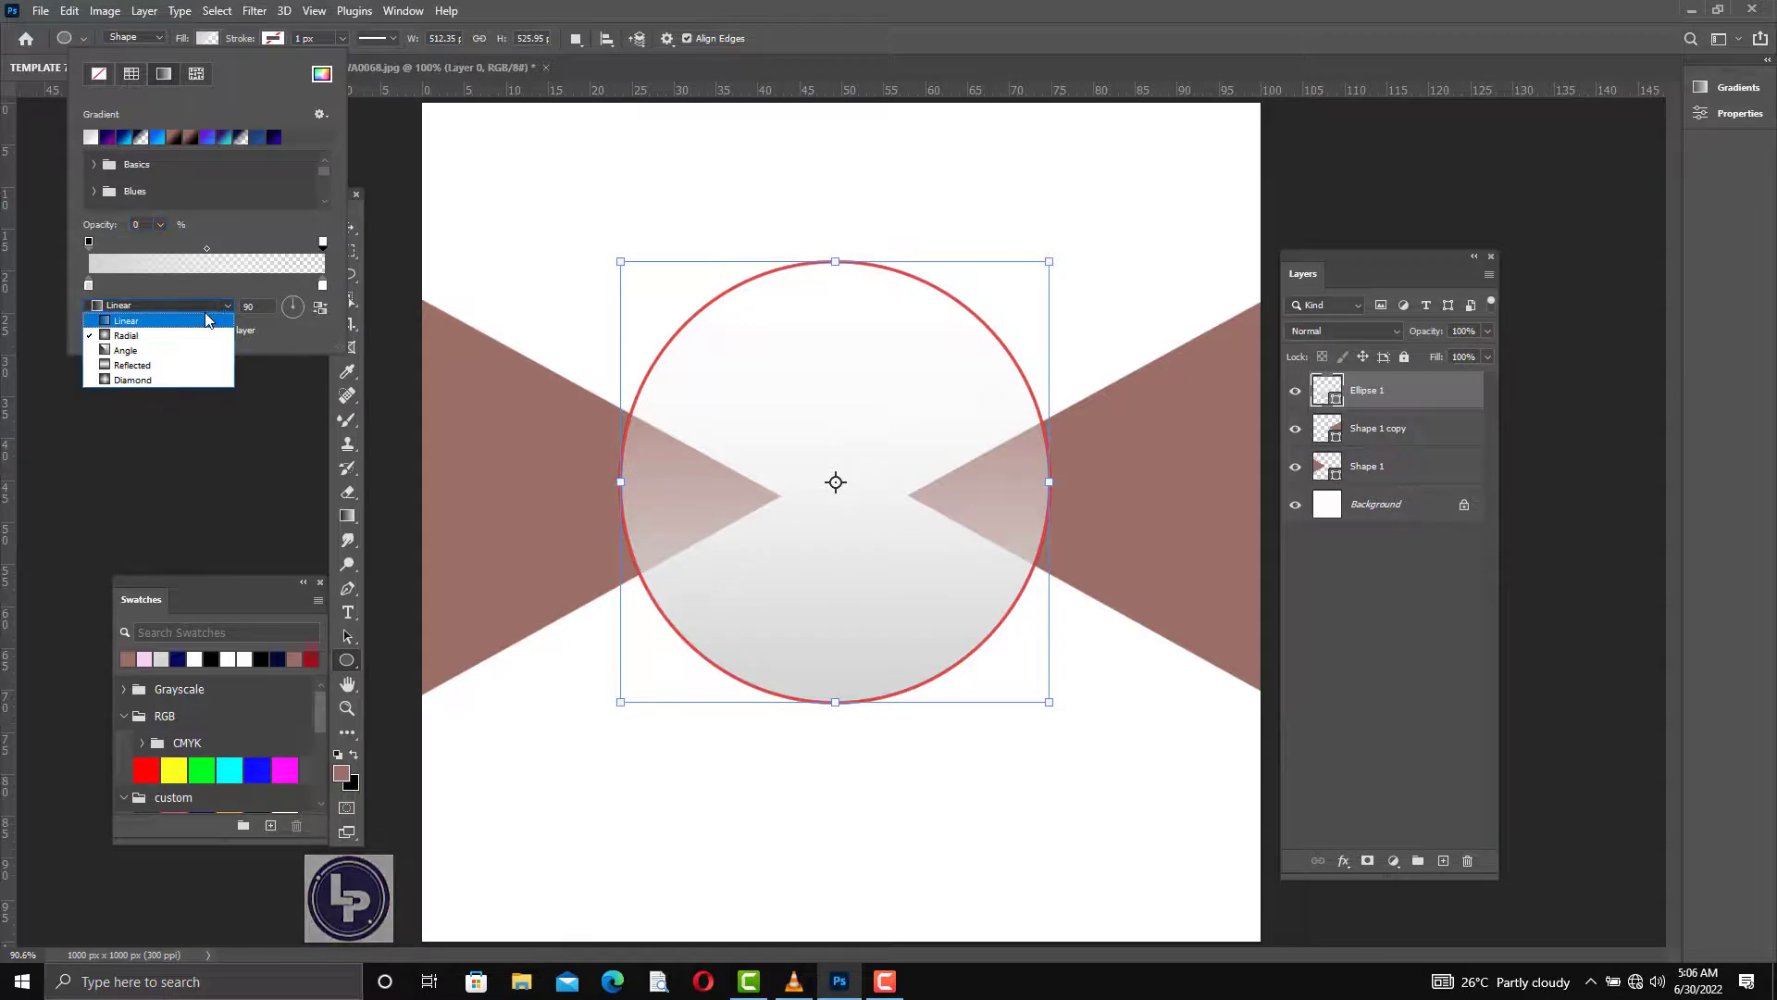
{"action": "left_click", "coordinate": [157, 336]}
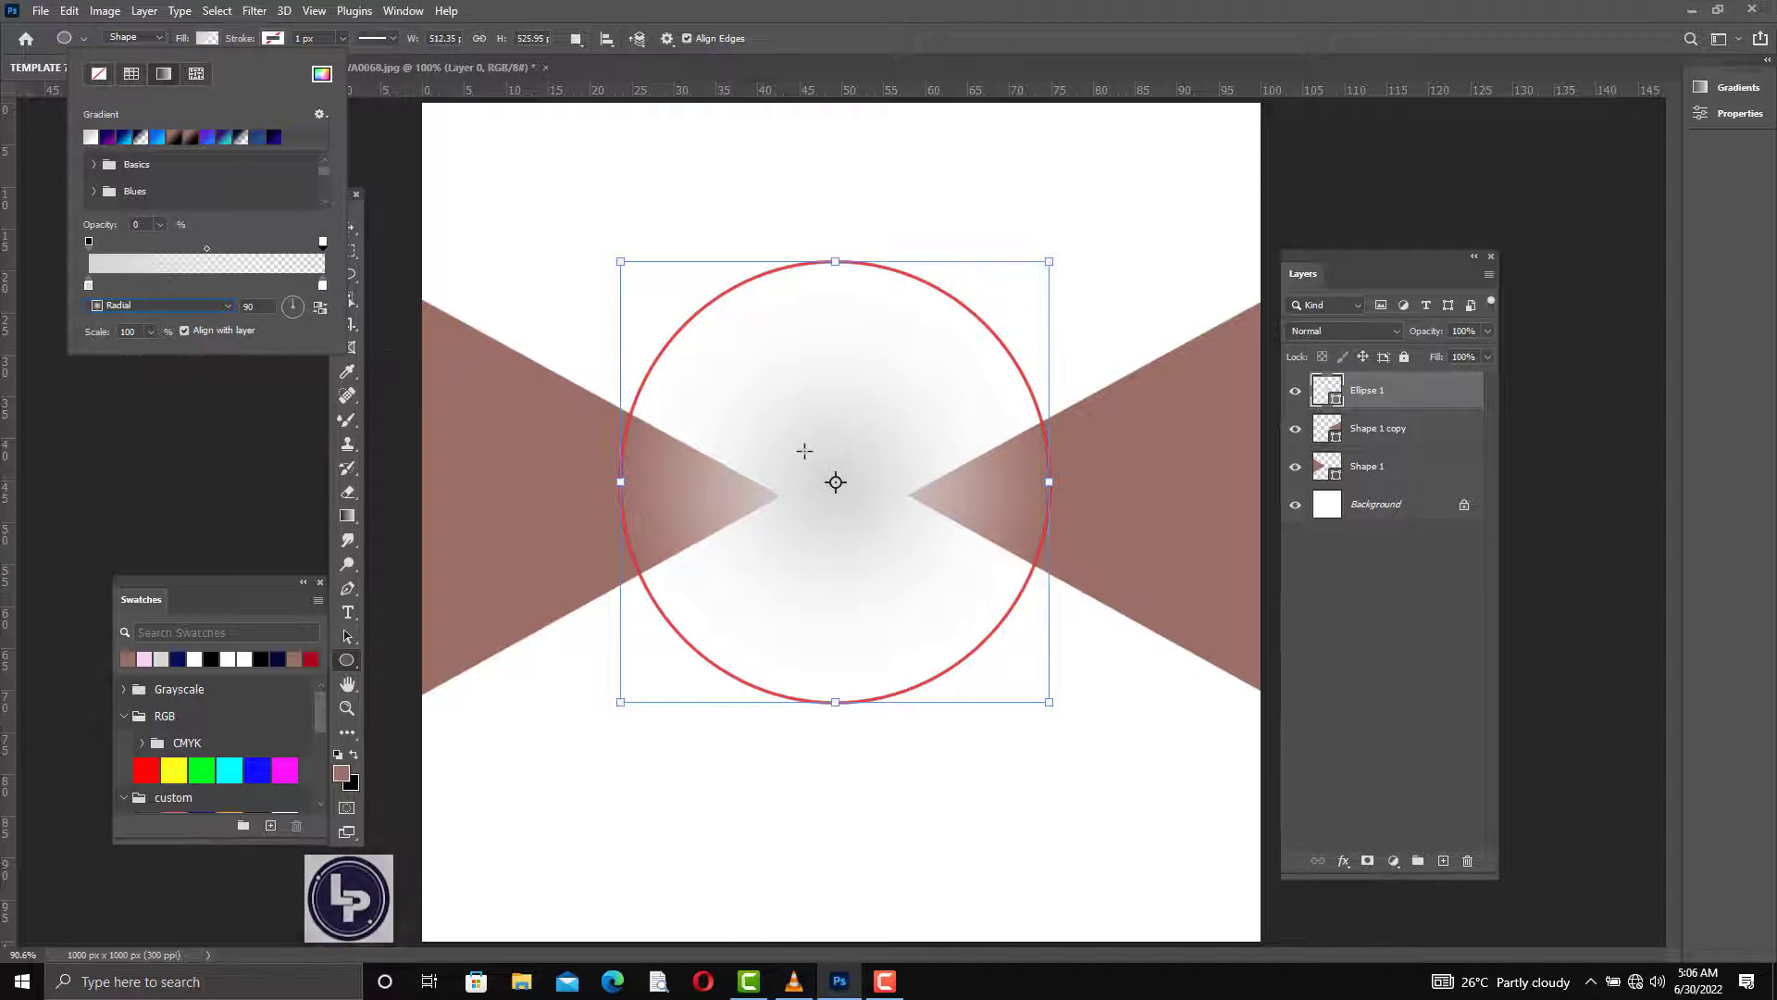
{"action": "left_click", "coordinate": [318, 309]}
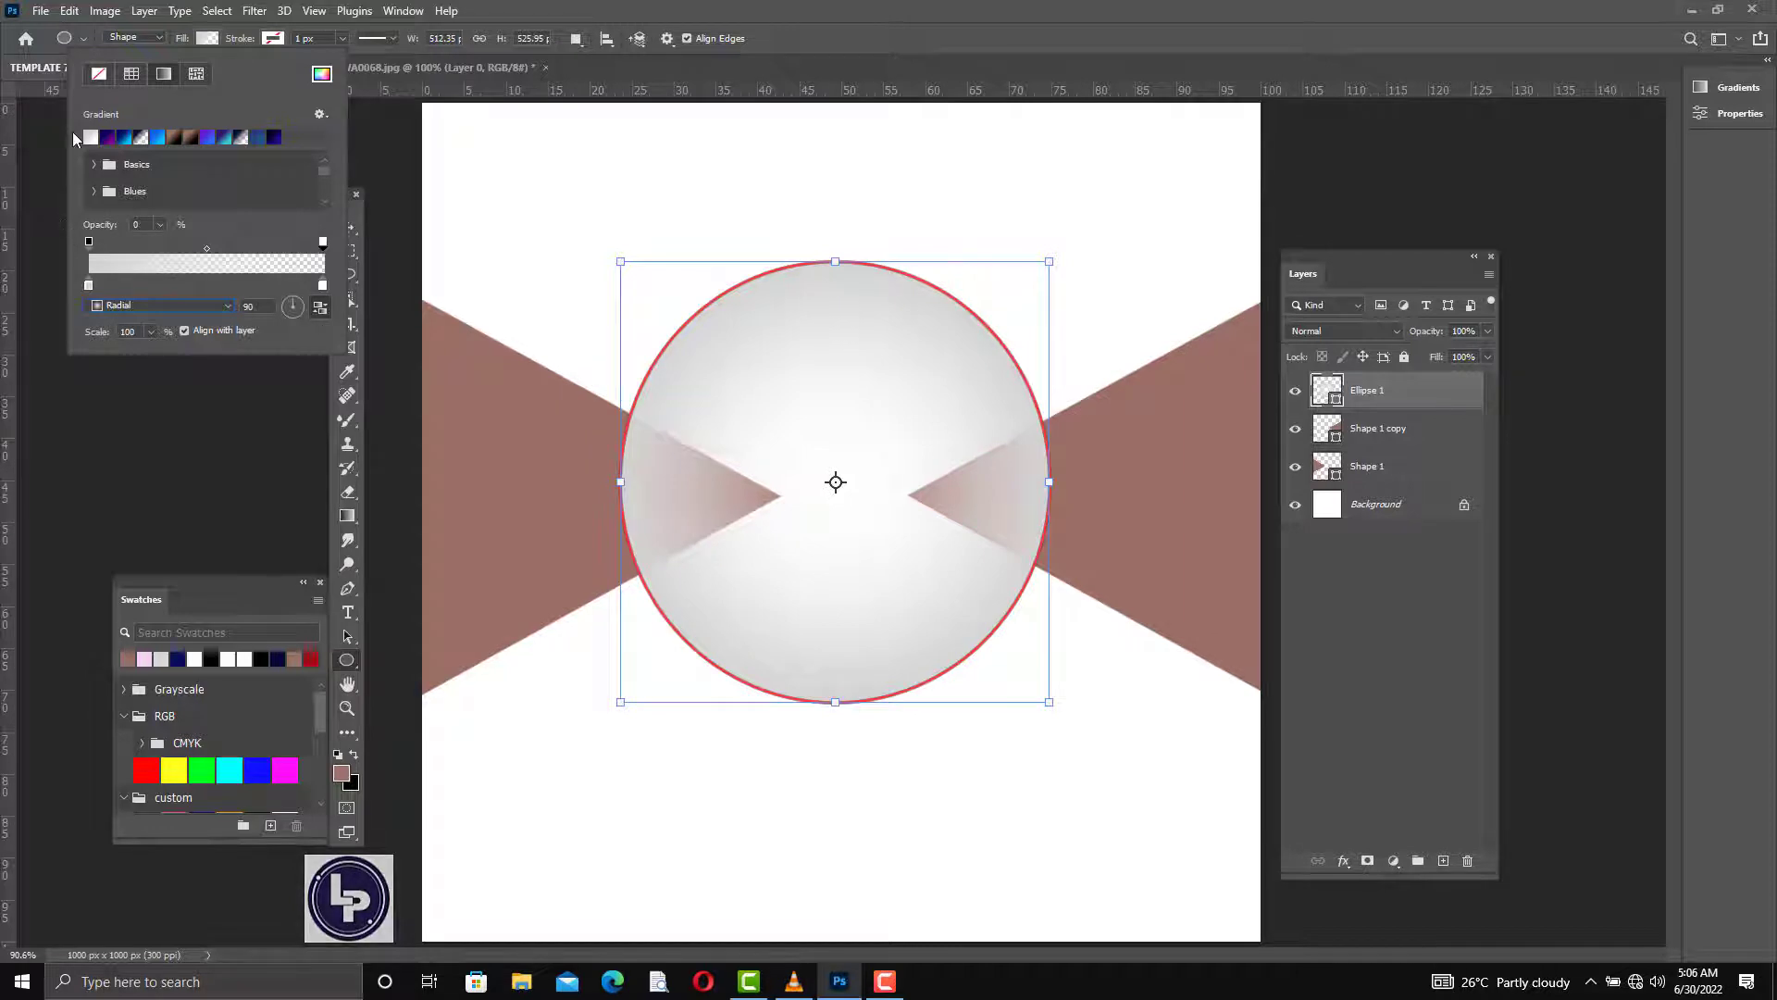
{"action": "left_click", "coordinate": [212, 44]}
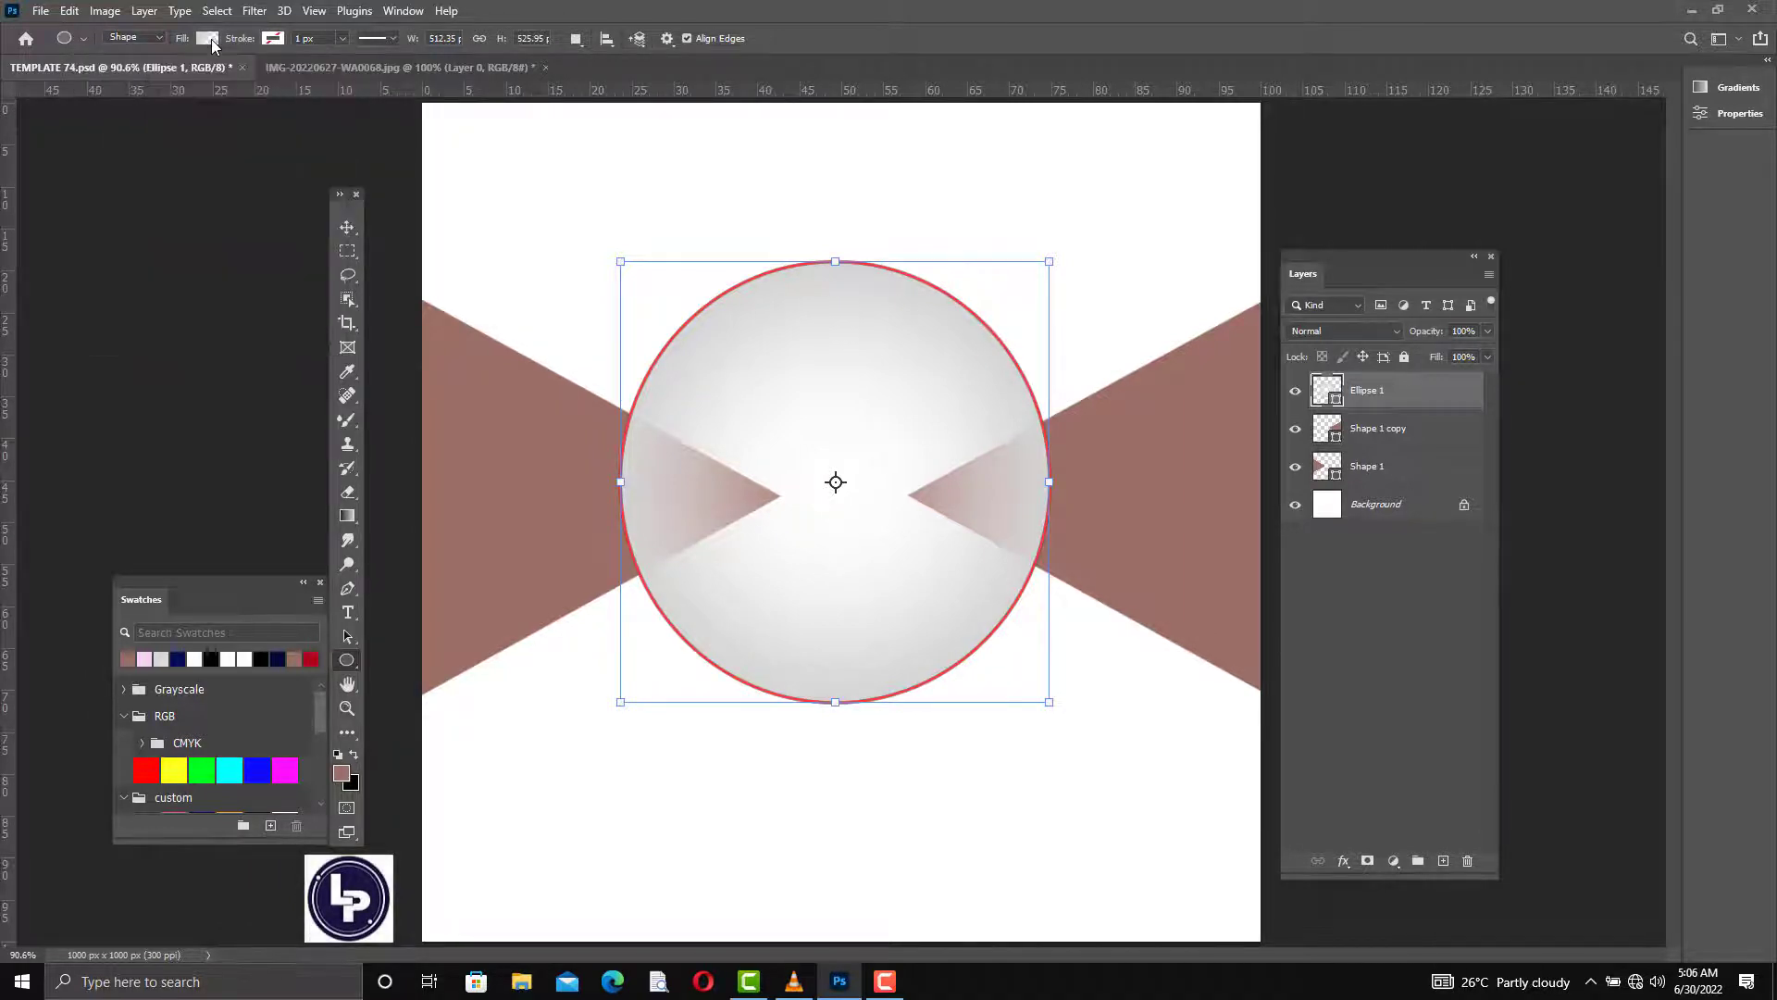
- Set the ellipse layer's opacity to 10%
{"action": "left_click", "coordinate": [1470, 332]}
{"action": "type", "text": "1"}
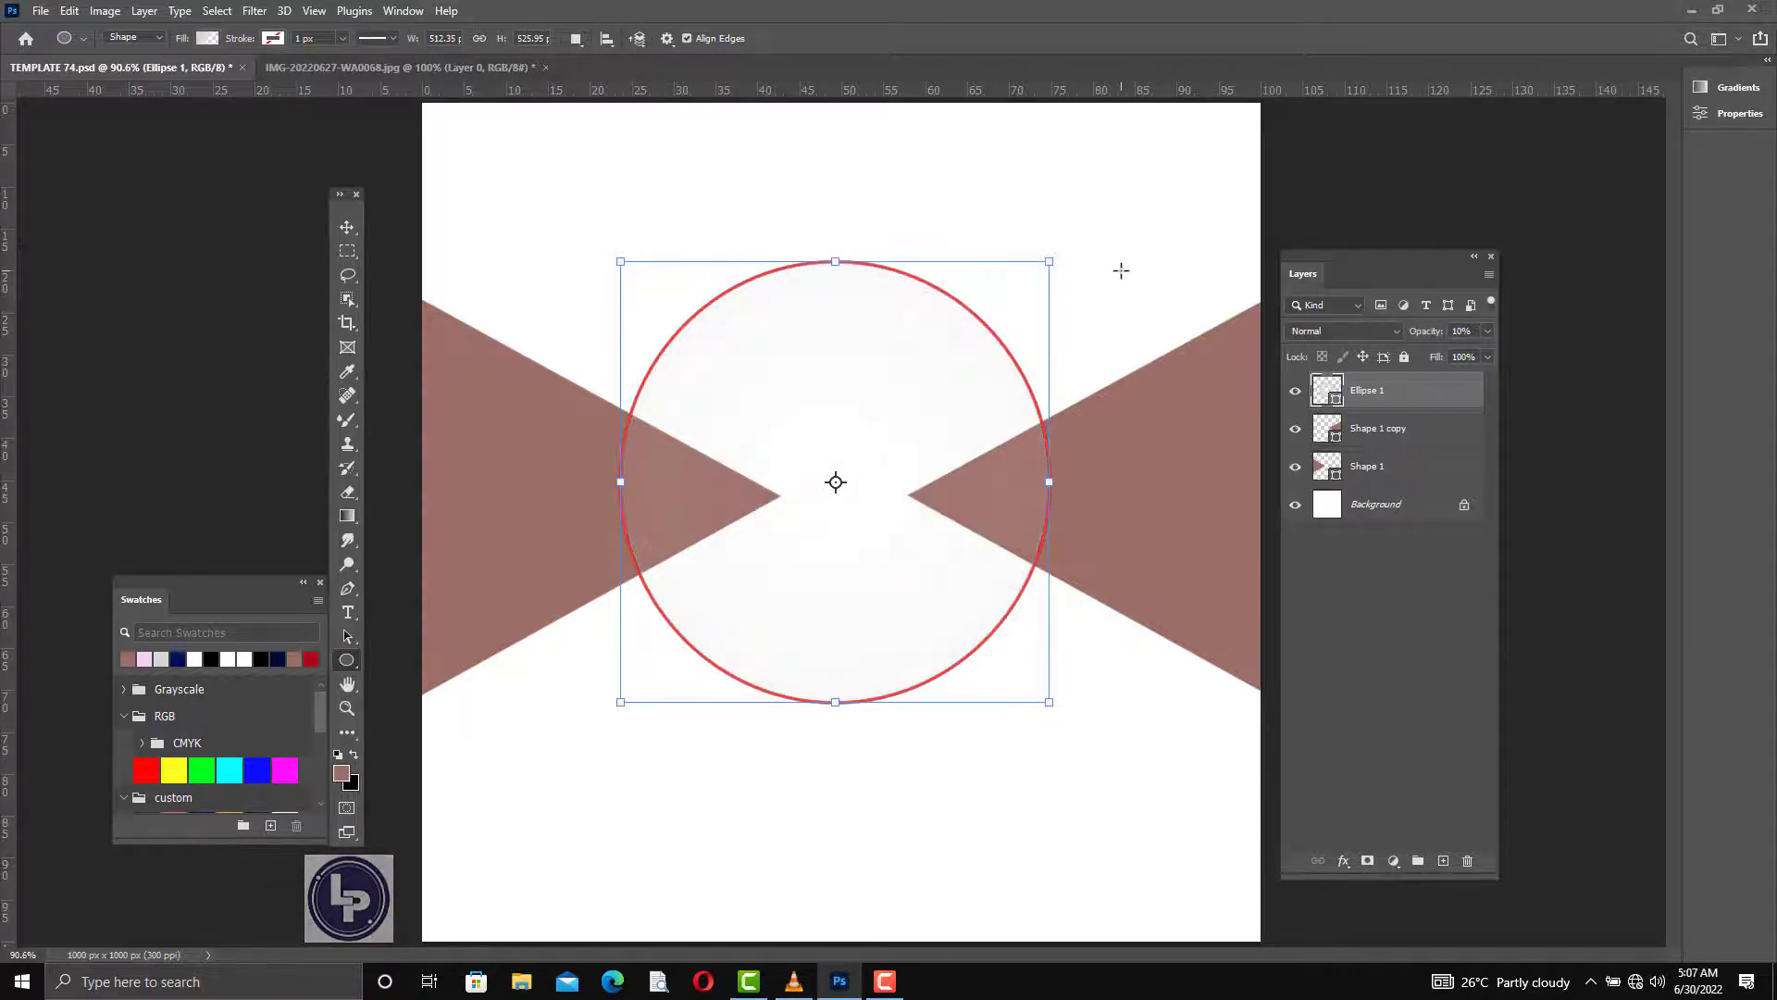
- Duplicate the ellipse layer and scale the copy up by about a quarter around the same centre
{"action": "type", "text": "v"}
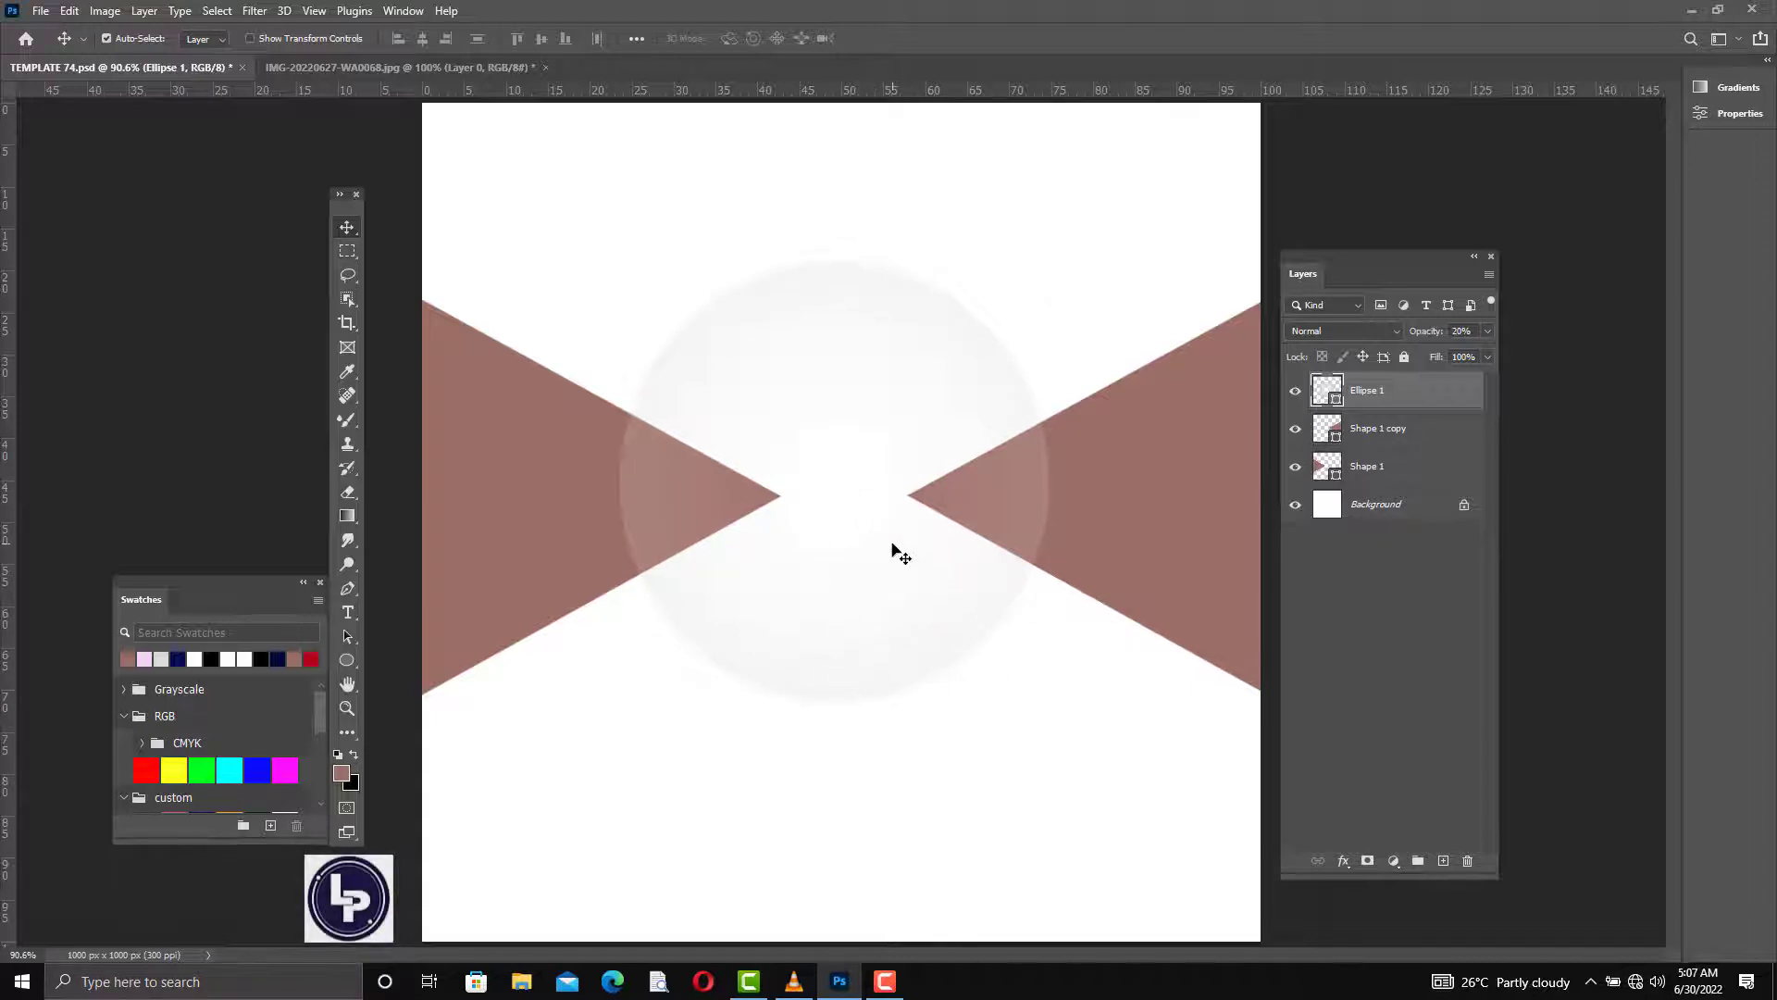
{"action": "key", "text": "ctrl+j"}
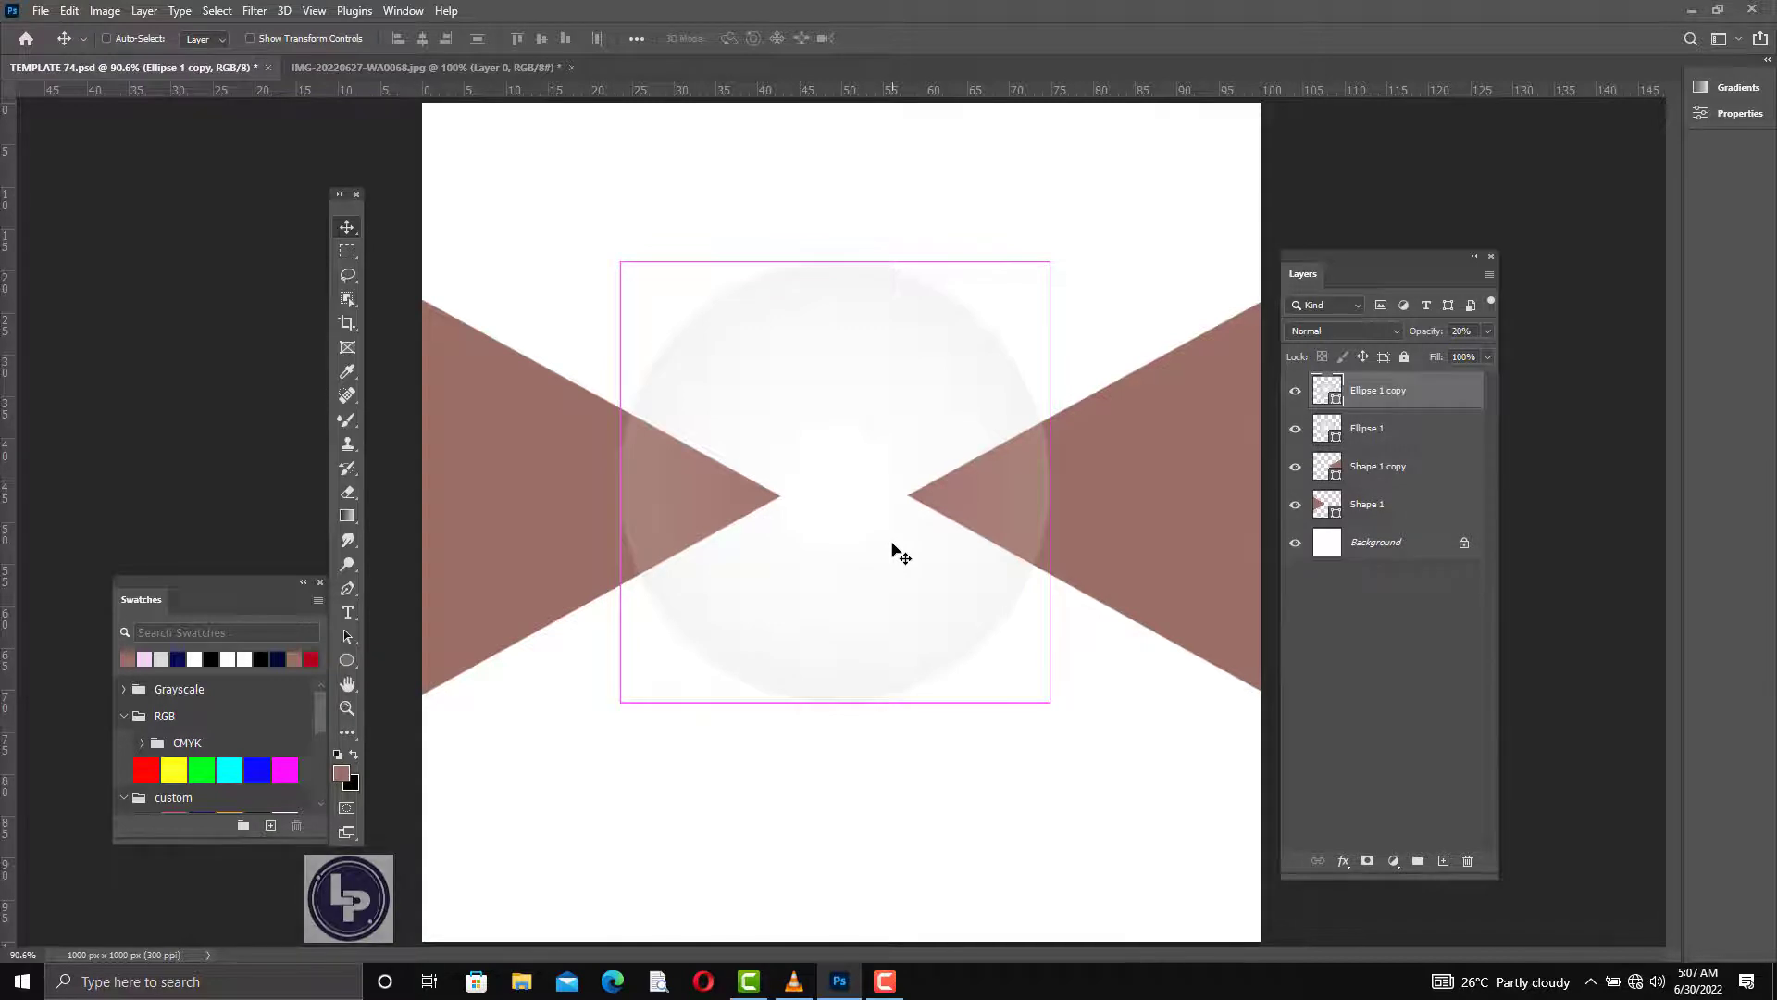
{"action": "key", "text": "ctrl+t"}
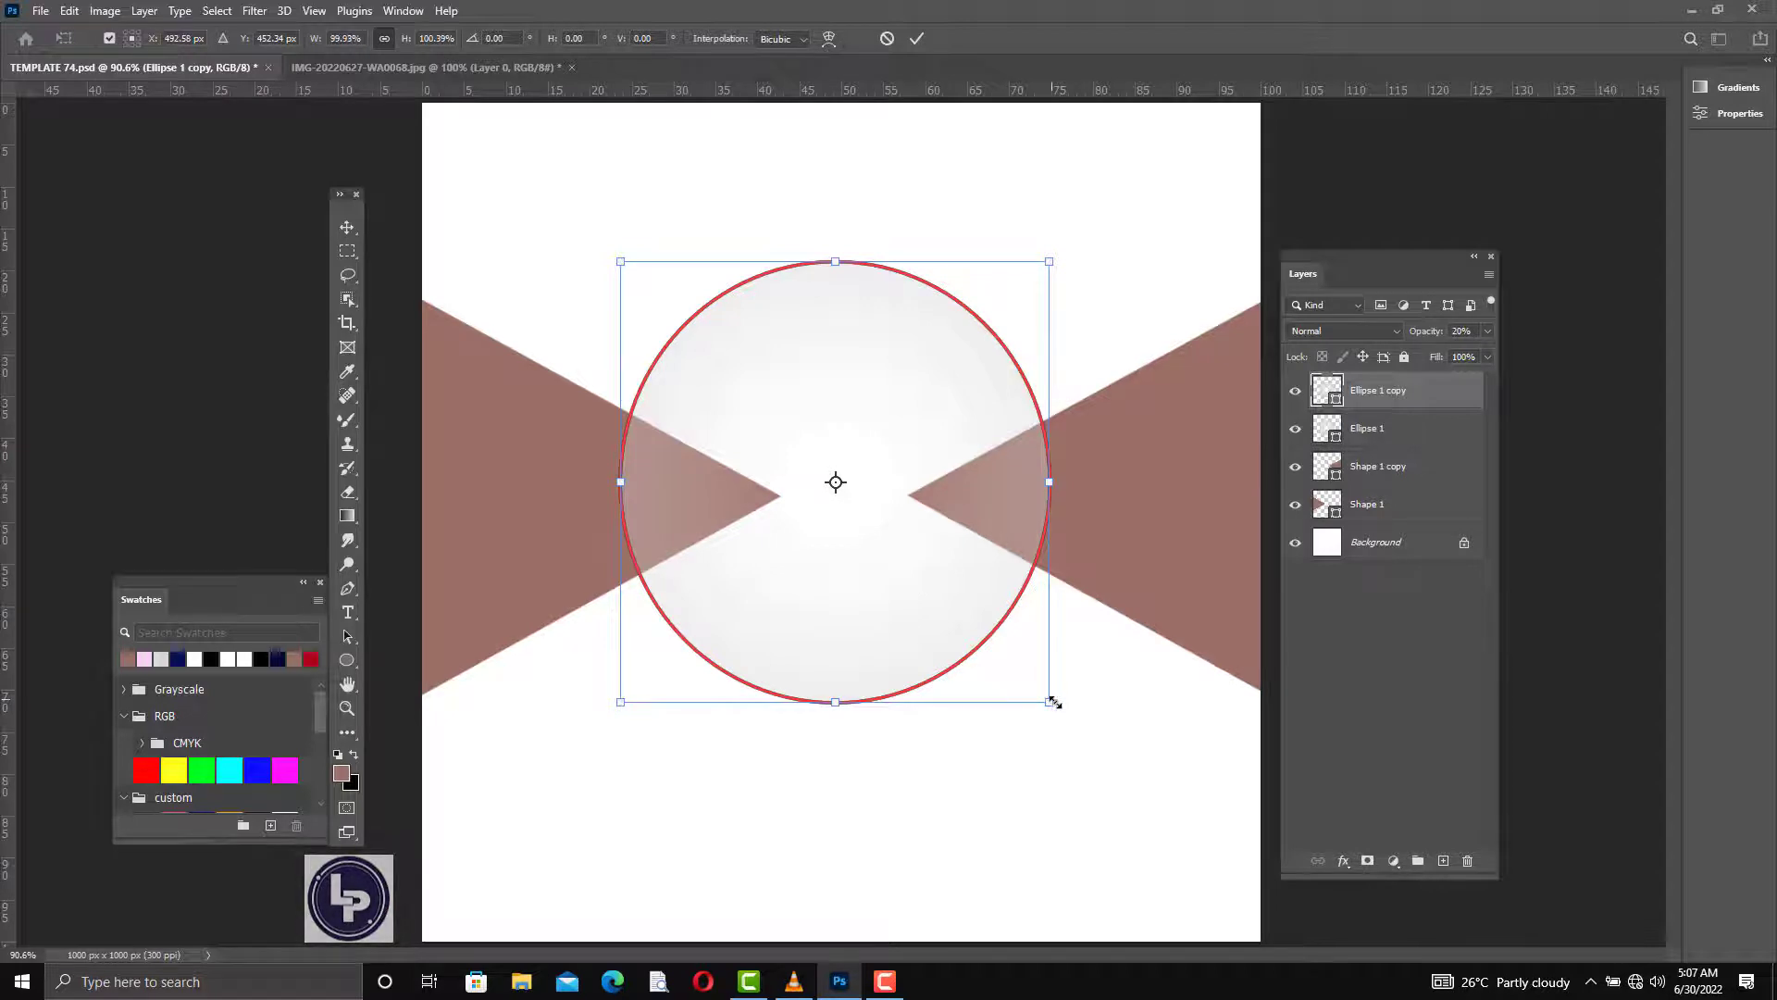
{"action": "left_click_drag", "start_coordinate": [1054, 701], "coordinate": [1063, 710]}
{"action": "left_click_drag", "start_coordinate": [1070, 718], "coordinate": [1107, 753]}
{"action": "key", "text": "Return"}
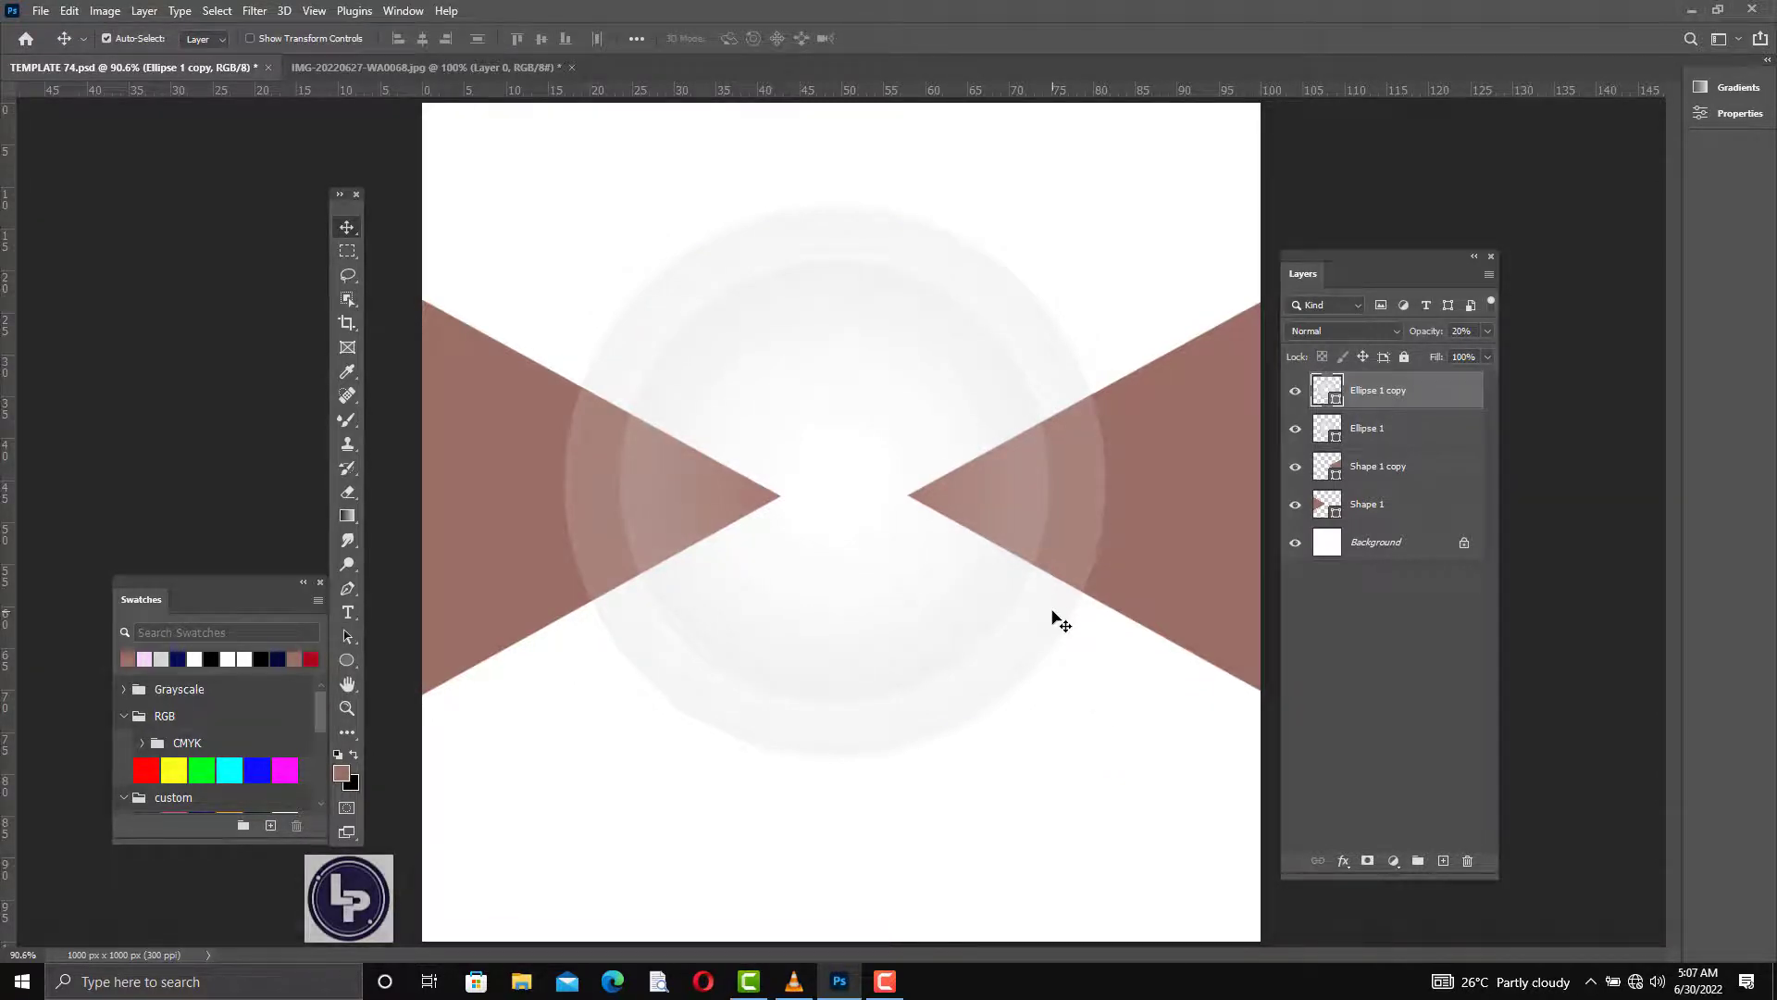
- Duplicate the enlarged ellipse and scale the new copy to about 118% width and 116% height around its centre
{"action": "key", "text": "ctrl+j"}
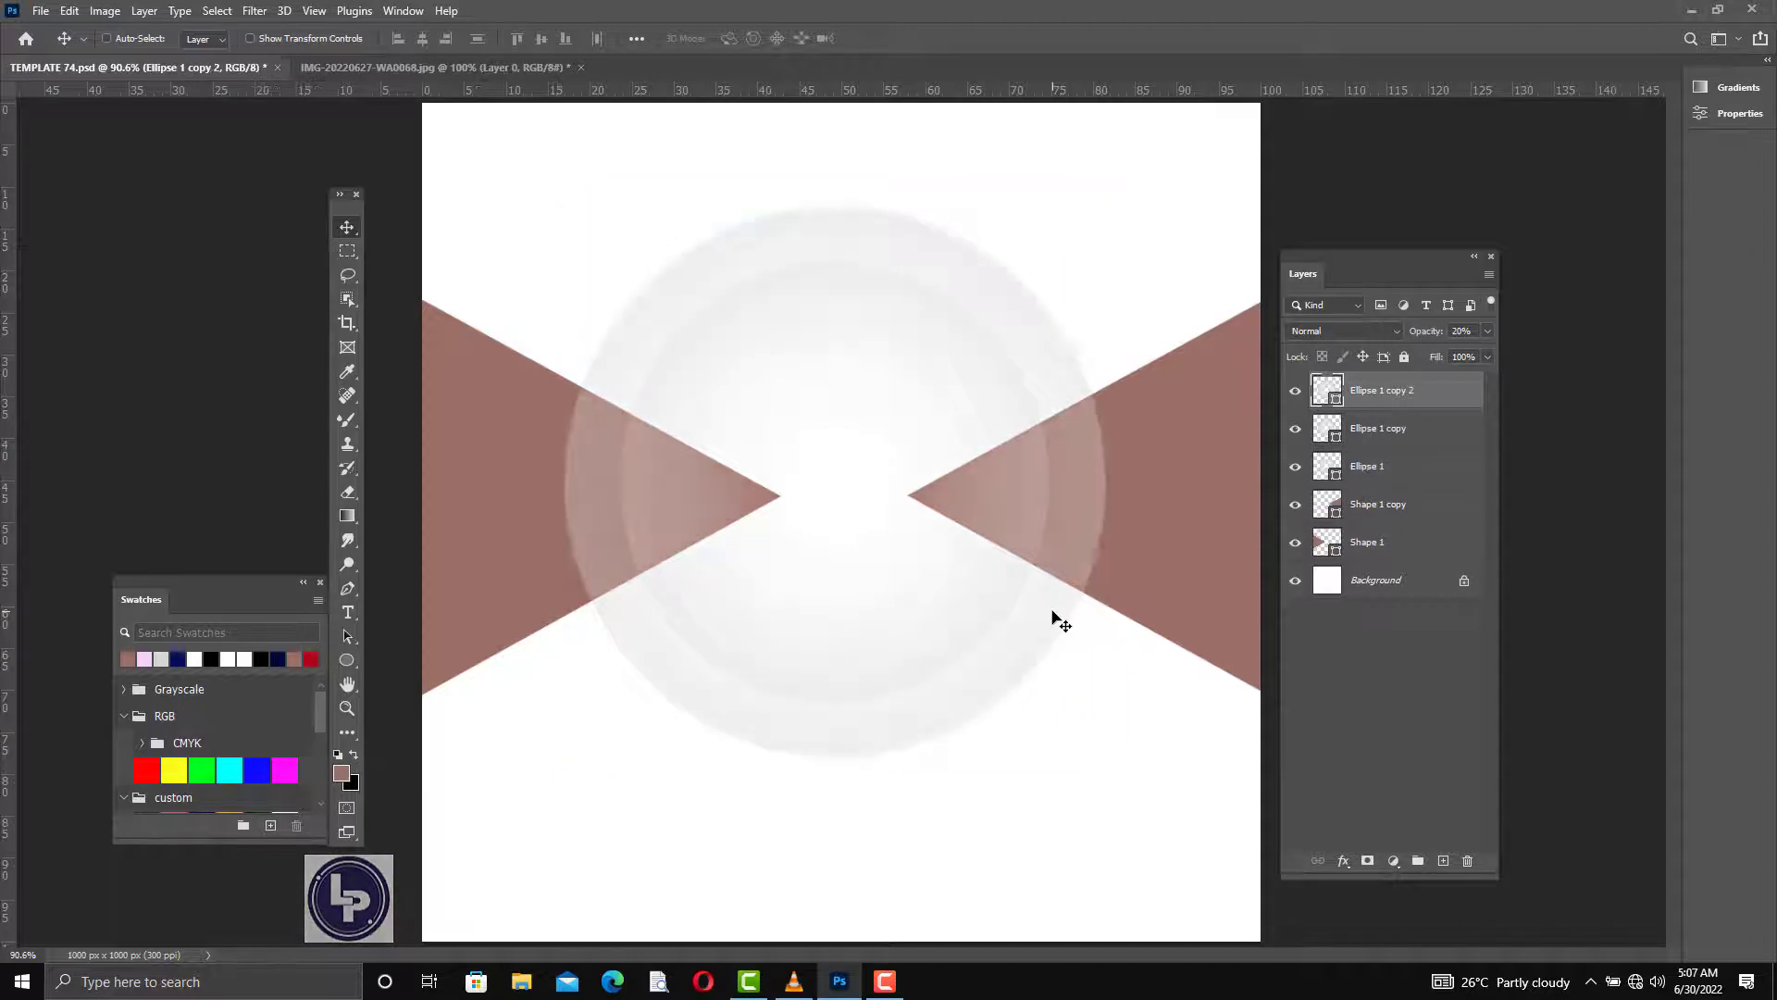
{"action": "key", "text": "ctrl+t"}
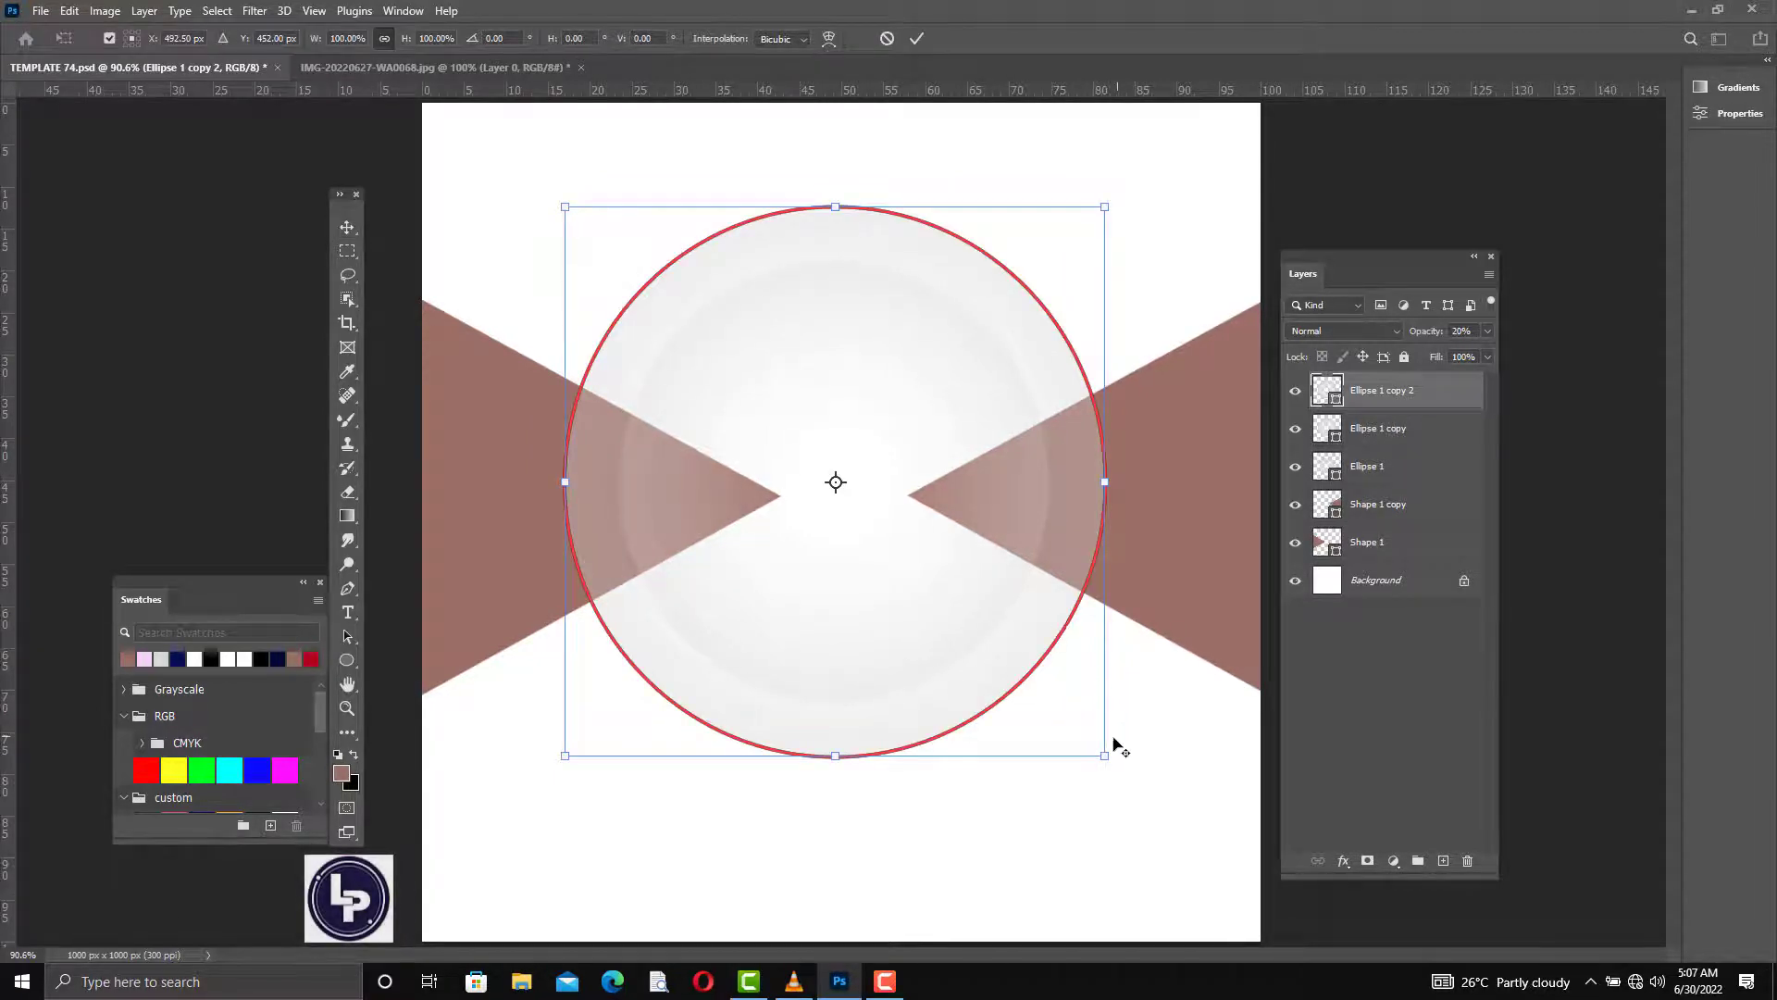
{"action": "left_click_drag", "start_coordinate": [1103, 762], "coordinate": [1152, 808]}
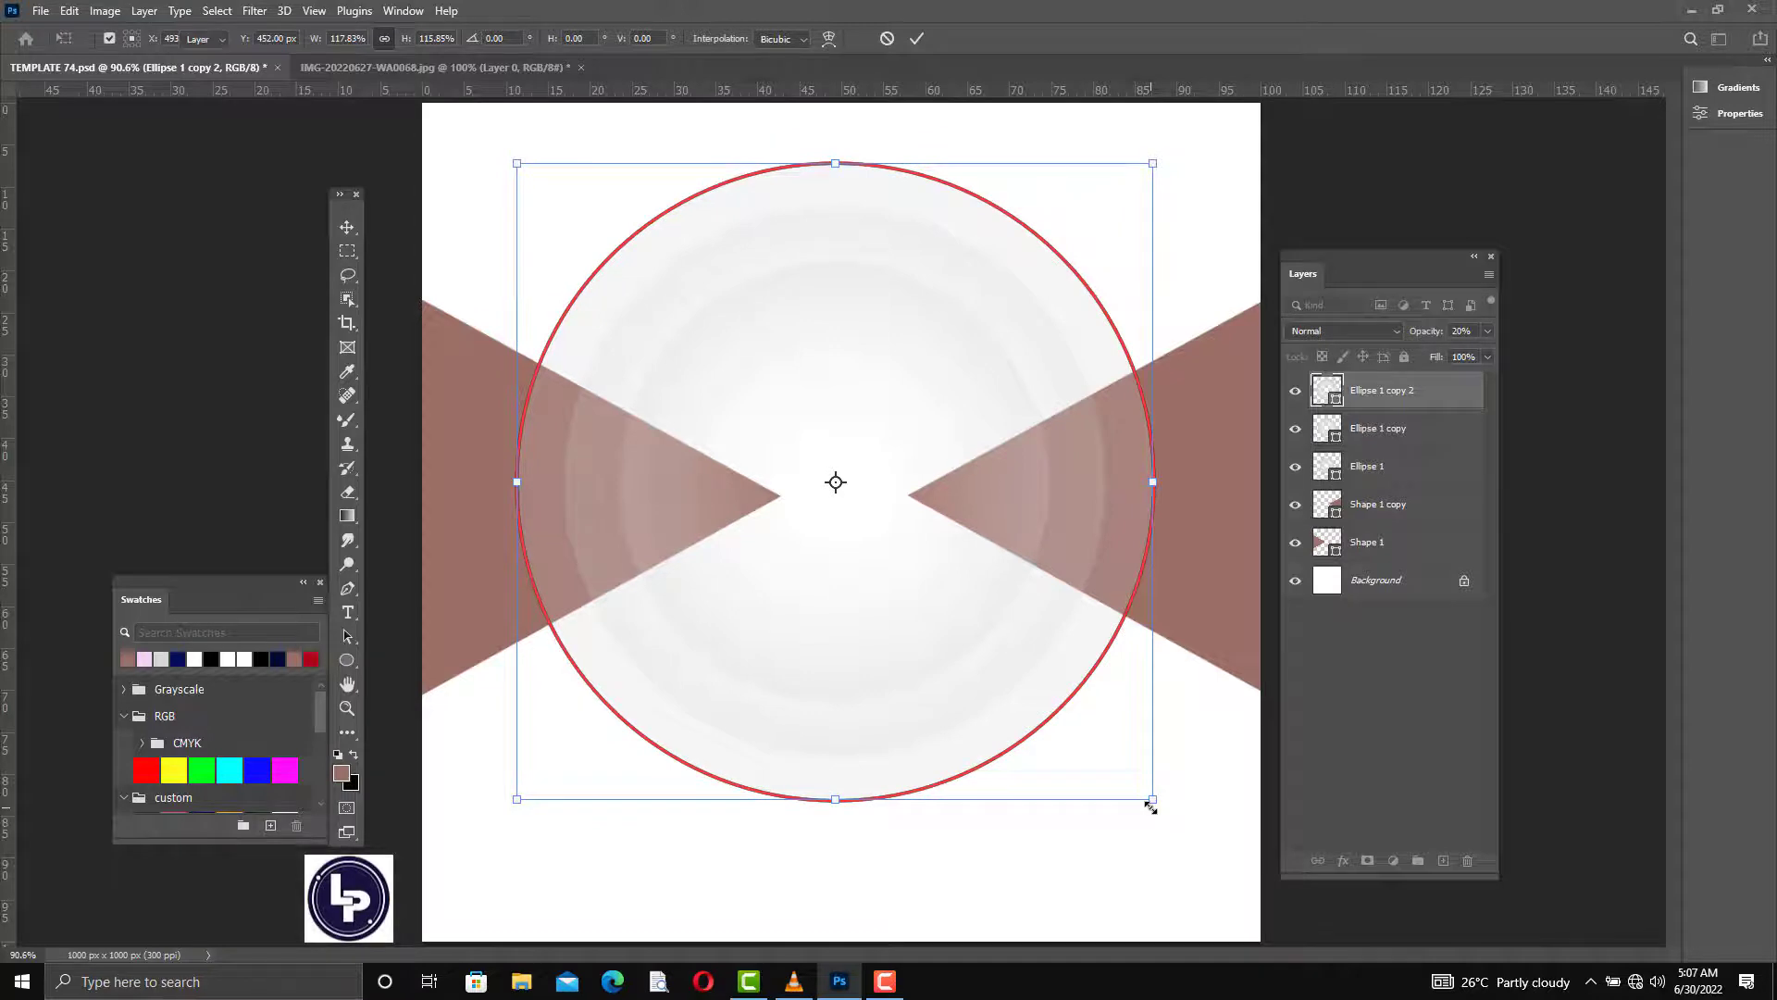
{"action": "key", "text": "Return"}
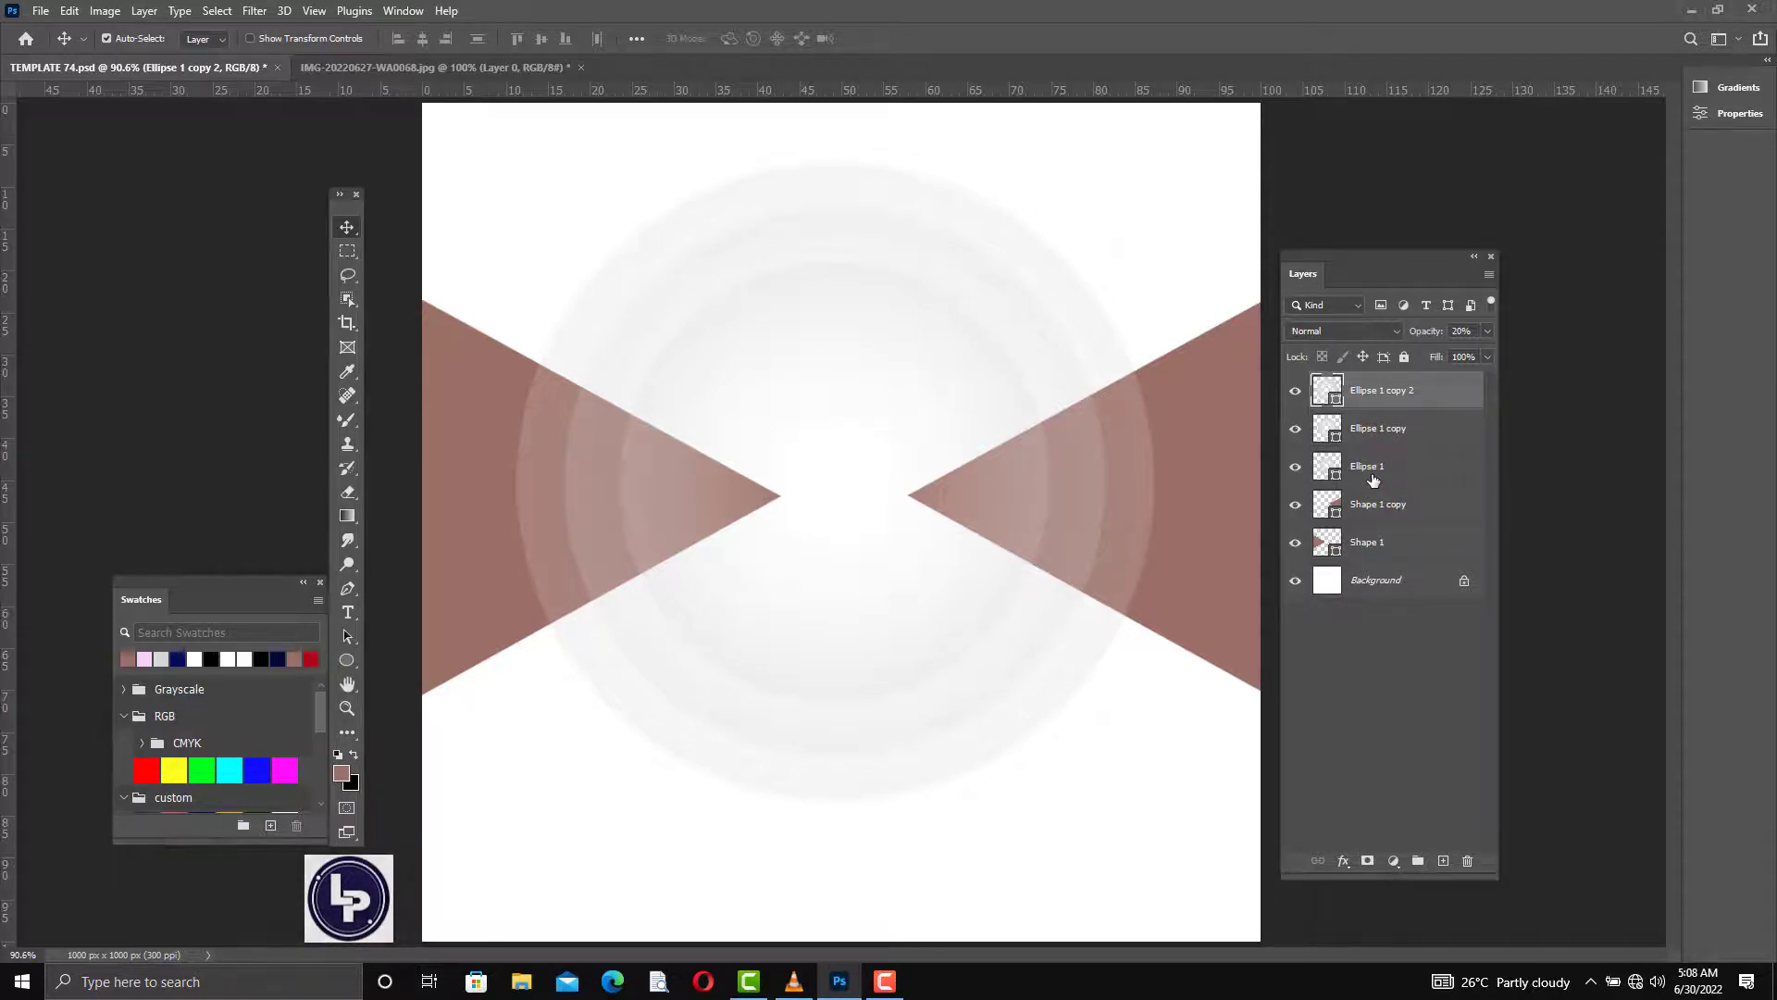
- Select all three ellipse layers and set their opacity to 10%
{"action": "left_click", "coordinate": [1372, 468], "text": "shift"}
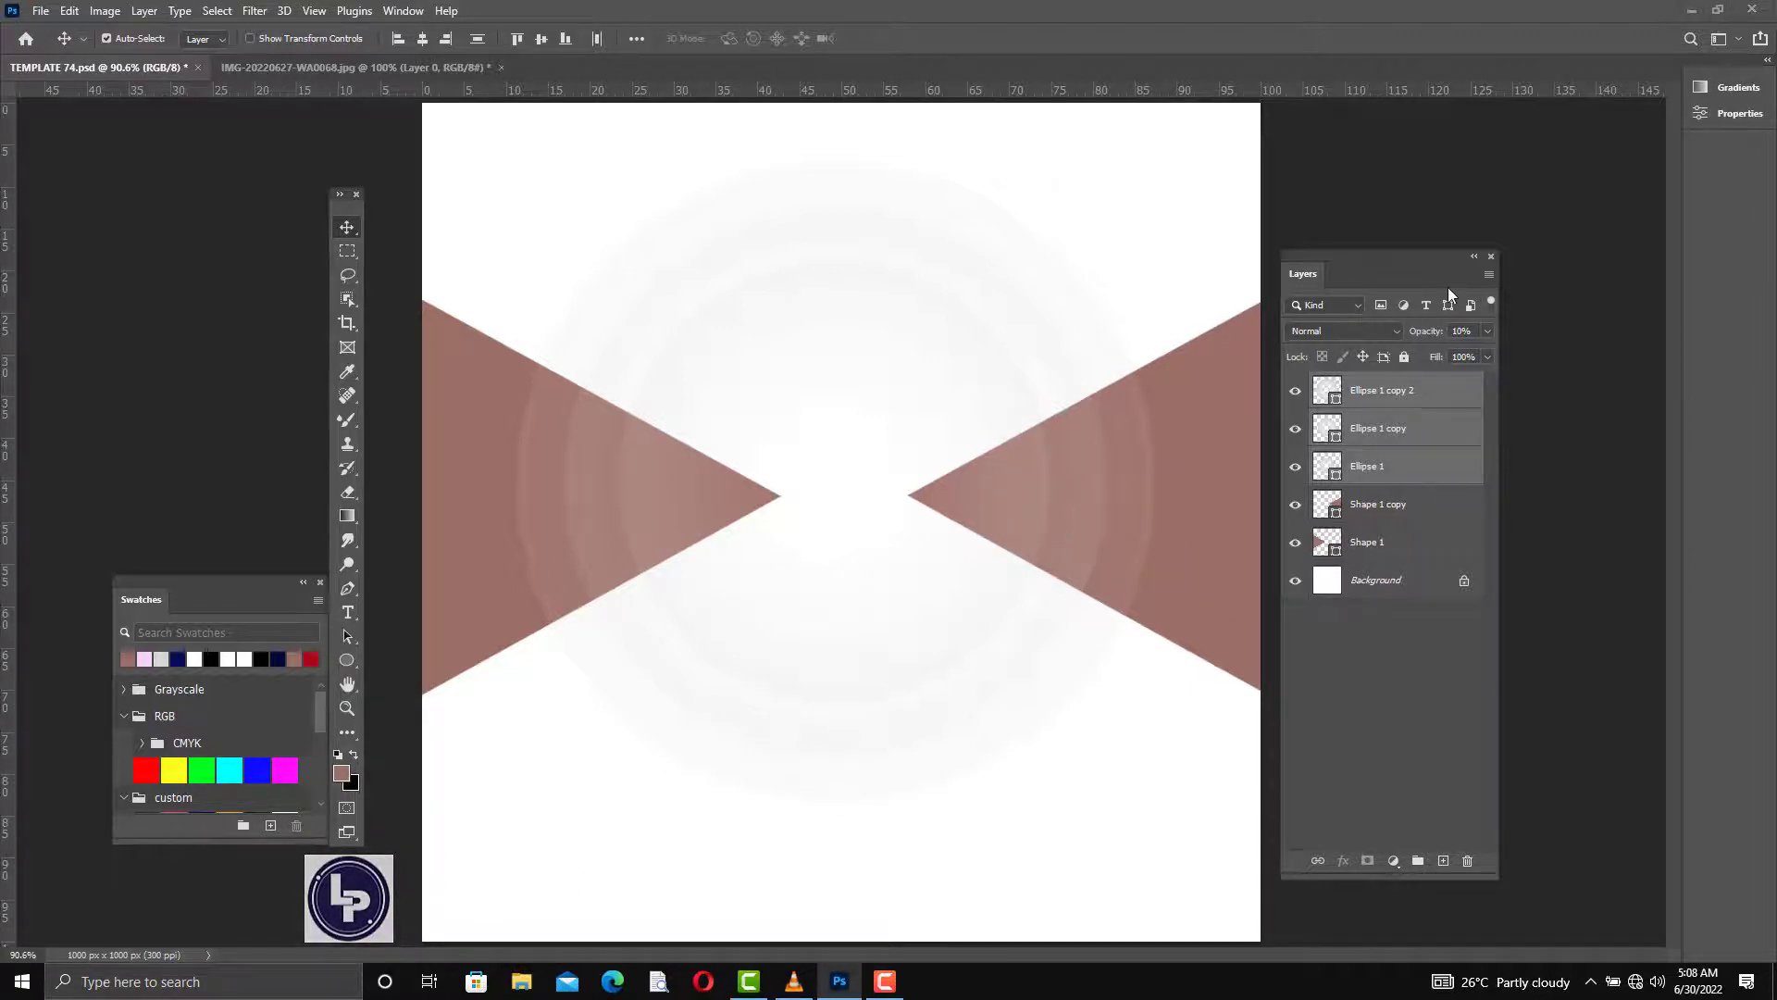
- Place the img photo from the Desktop folder on the canvas and shift it slightly to the right
{"action": "key", "text": "super+e"}
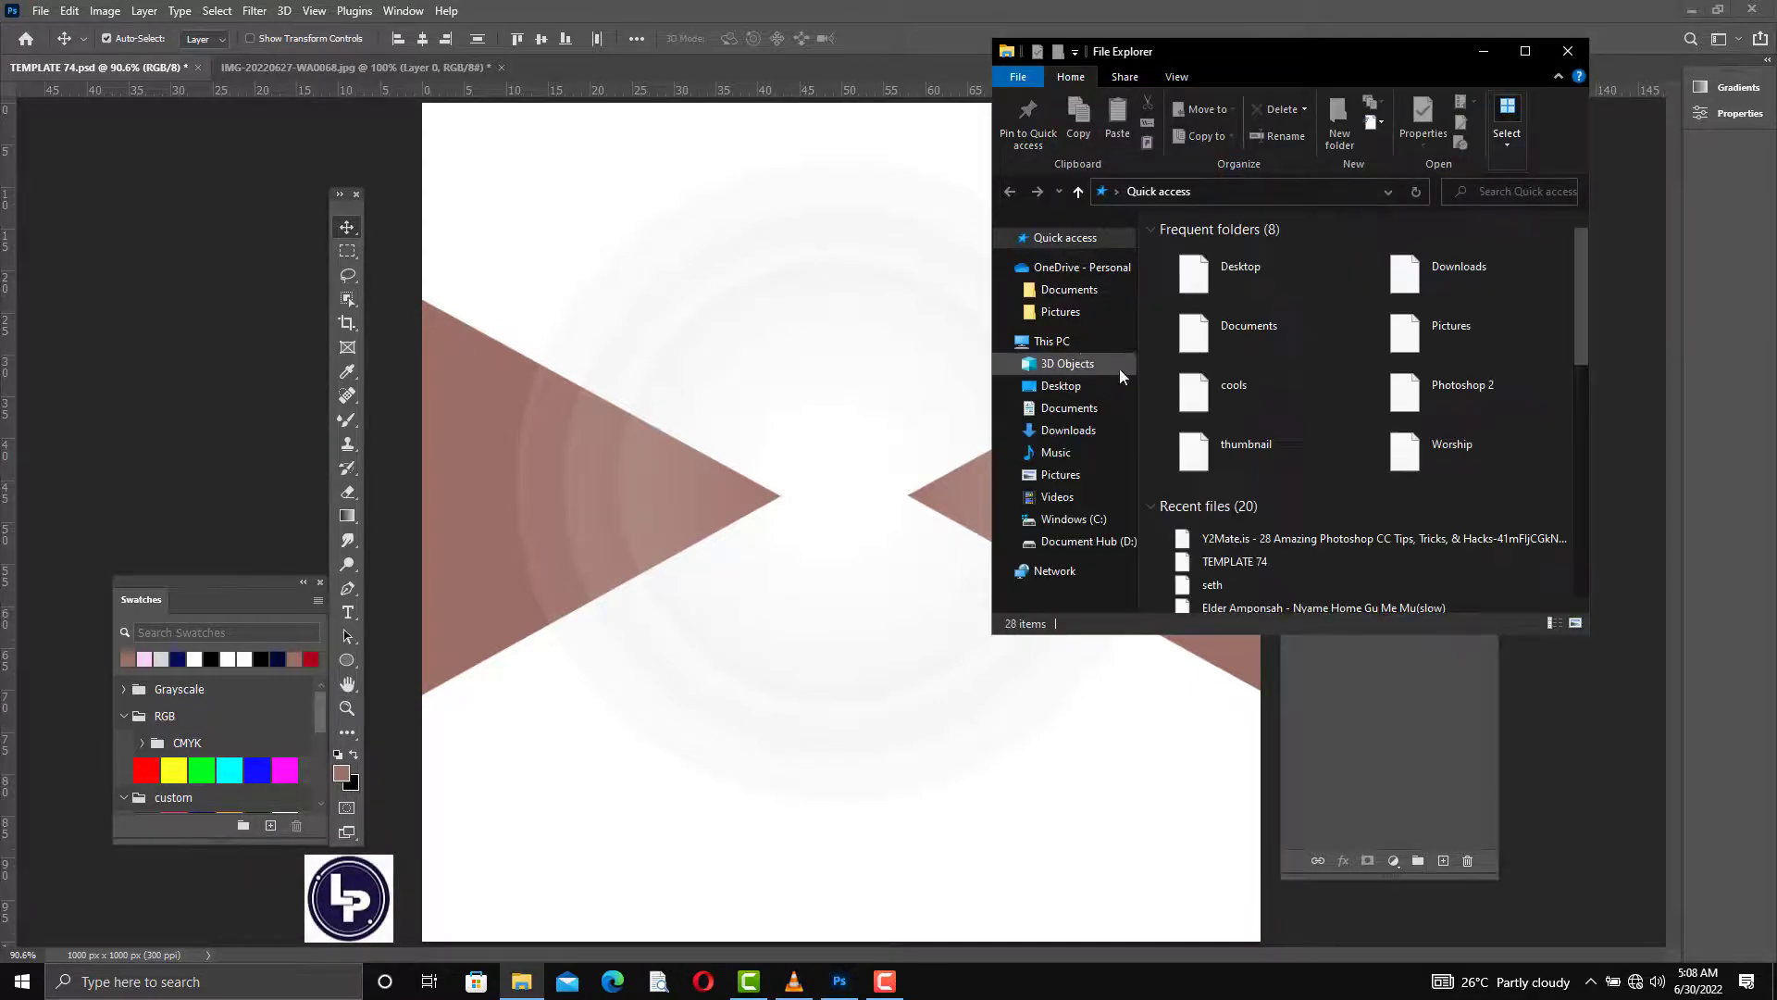
{"action": "left_click", "coordinate": [1061, 394]}
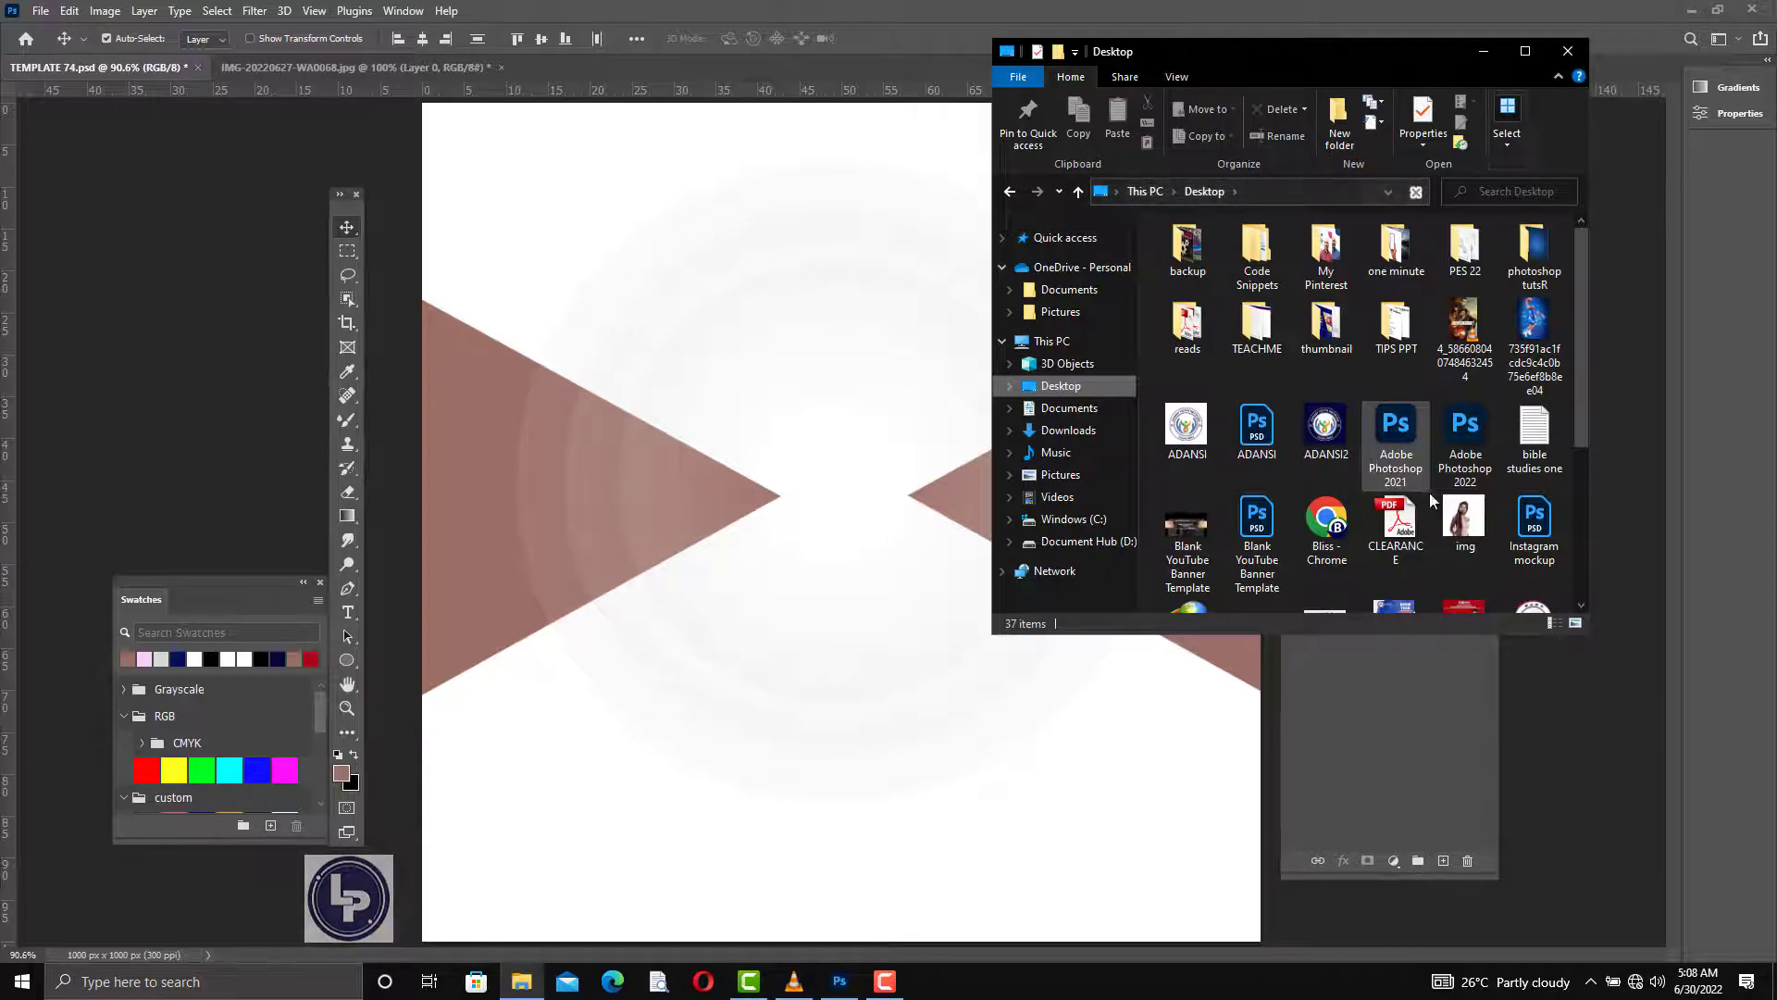
{"action": "left_click", "coordinate": [1462, 520]}
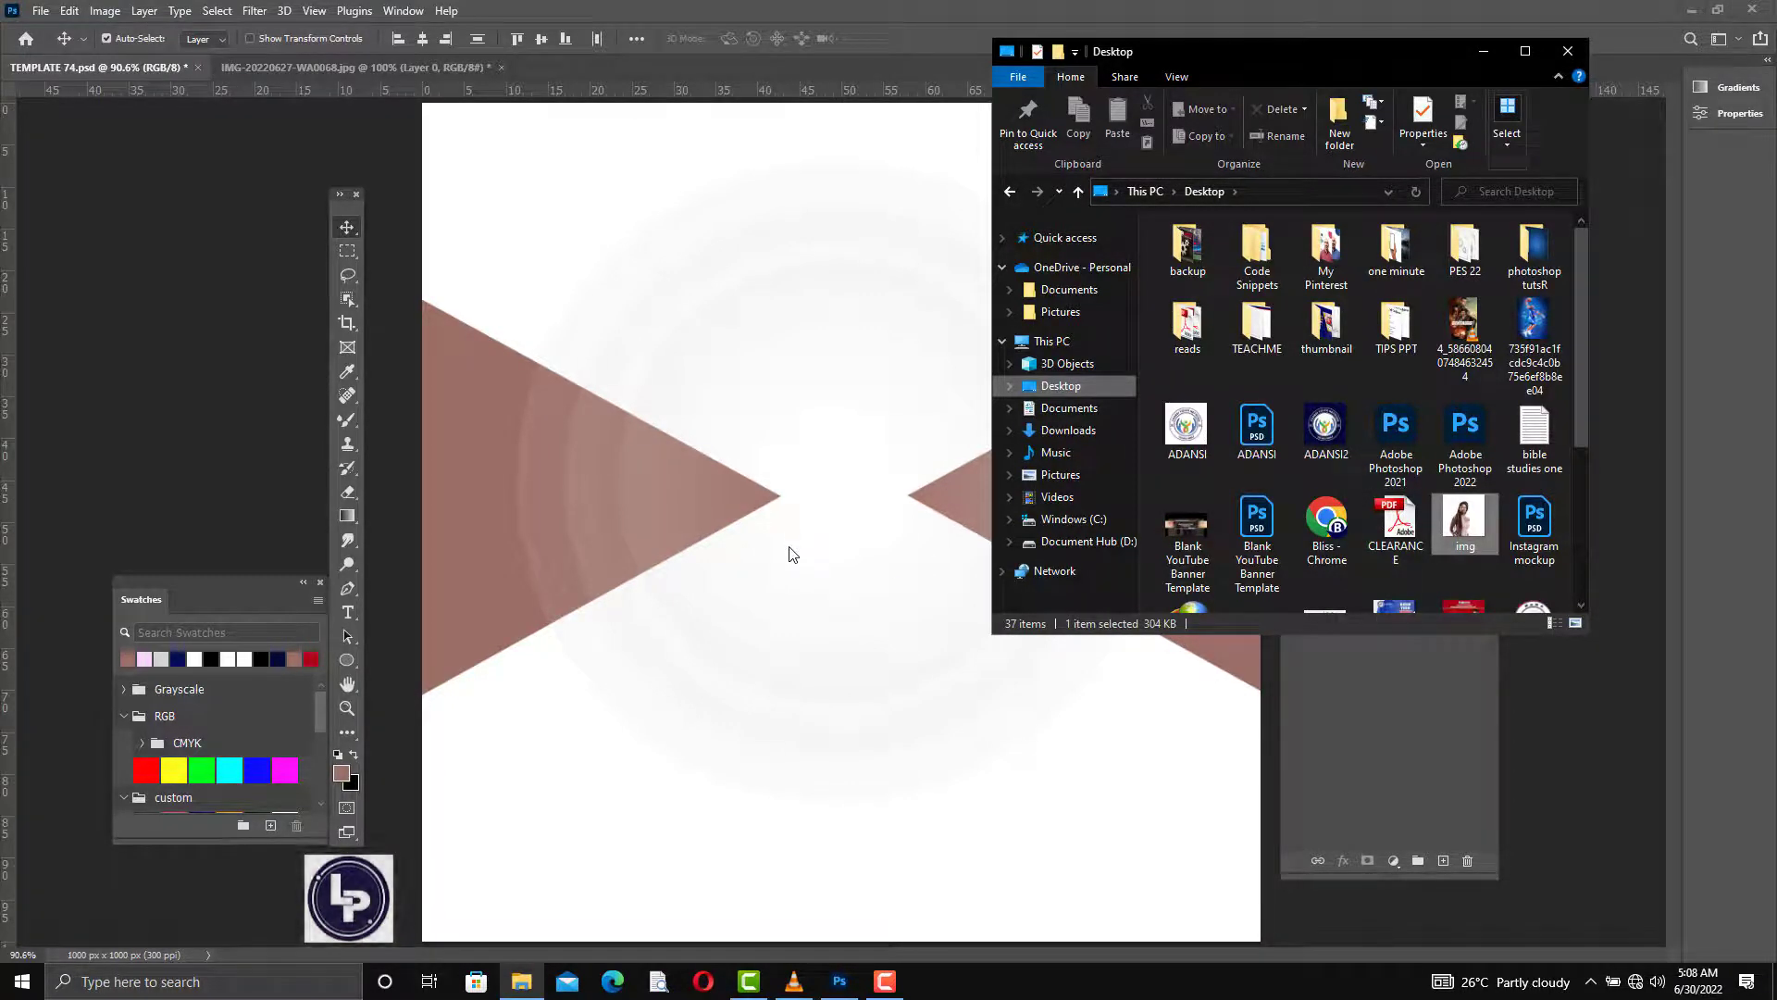
{"action": "left_click_drag", "start_coordinate": [787, 567], "coordinate": [742, 596]}
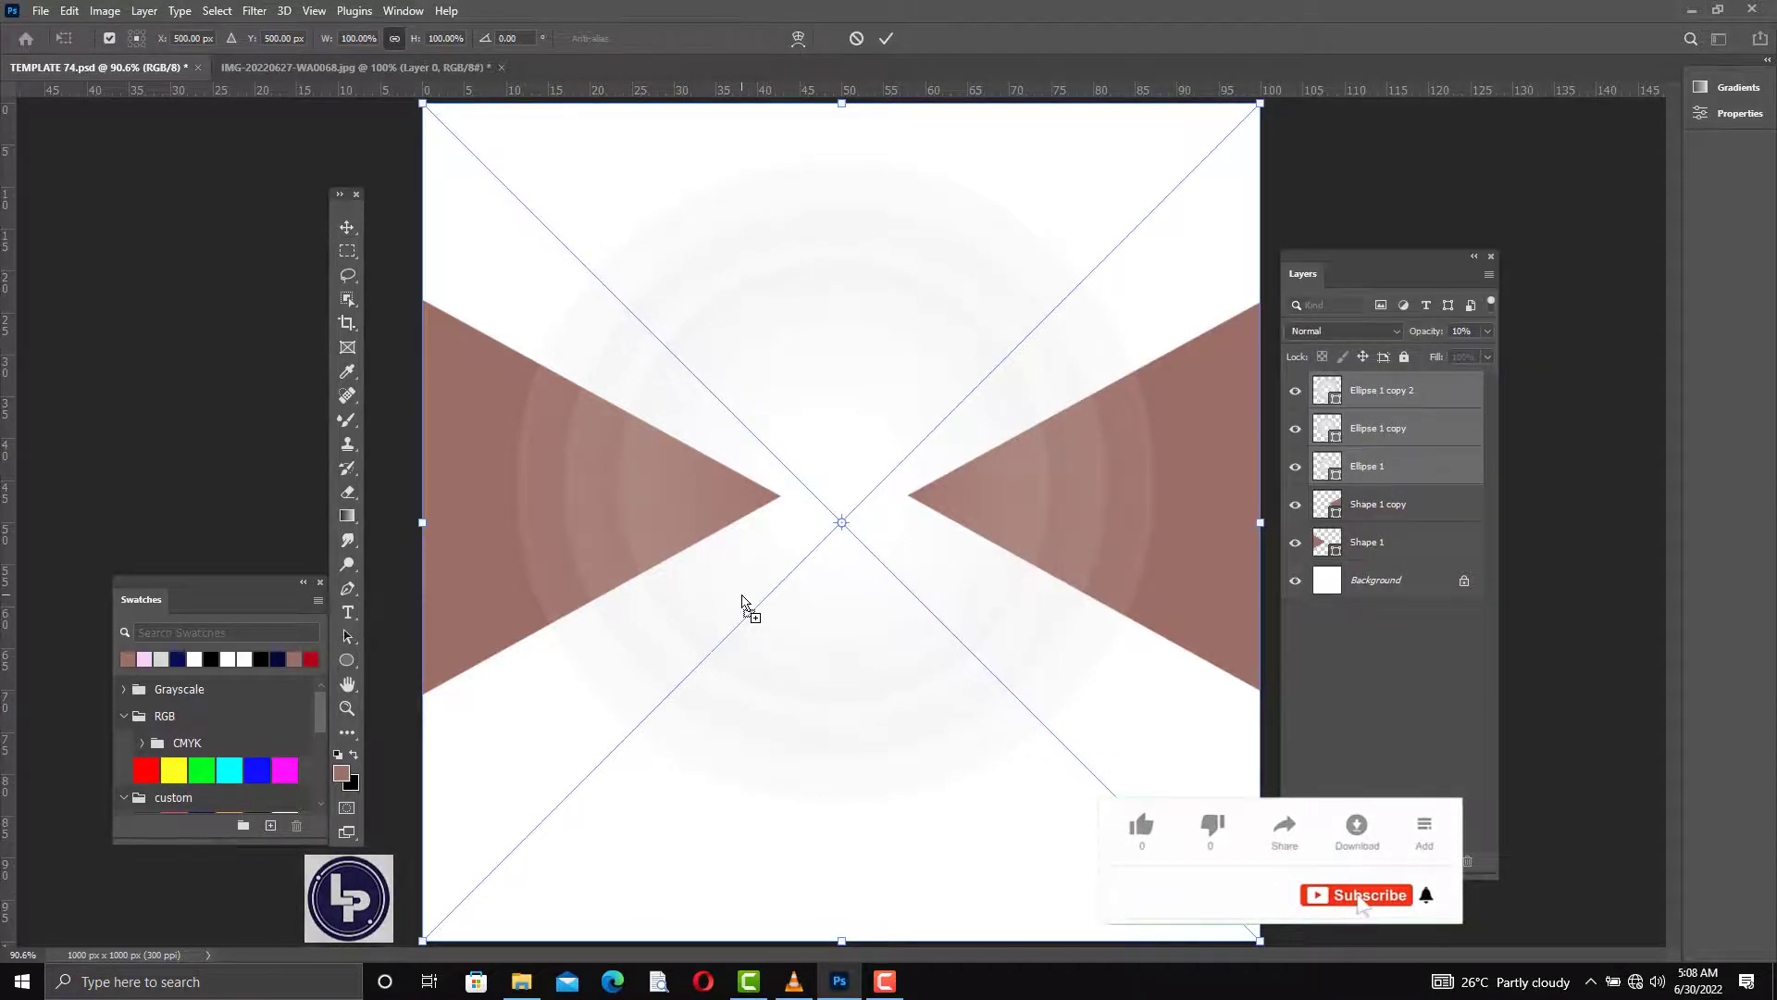
{"action": "key", "text": "Return"}
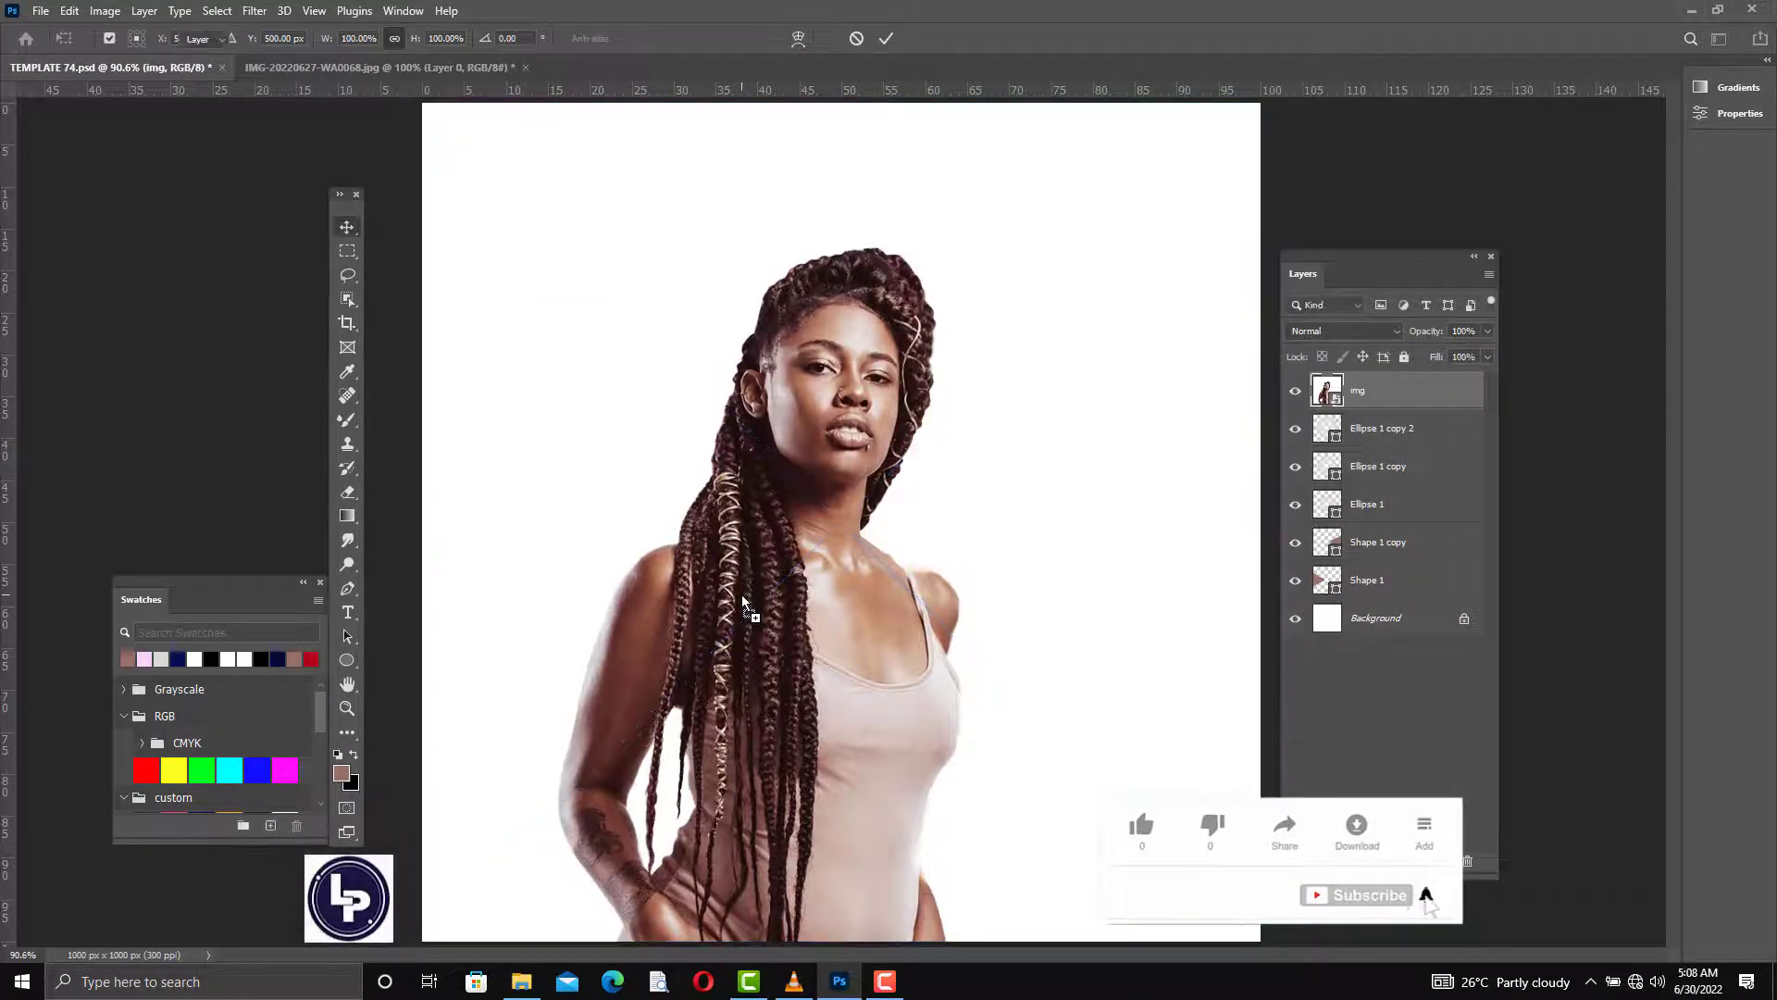
{"action": "left_click_drag", "start_coordinate": [797, 627], "coordinate": [823, 625]}
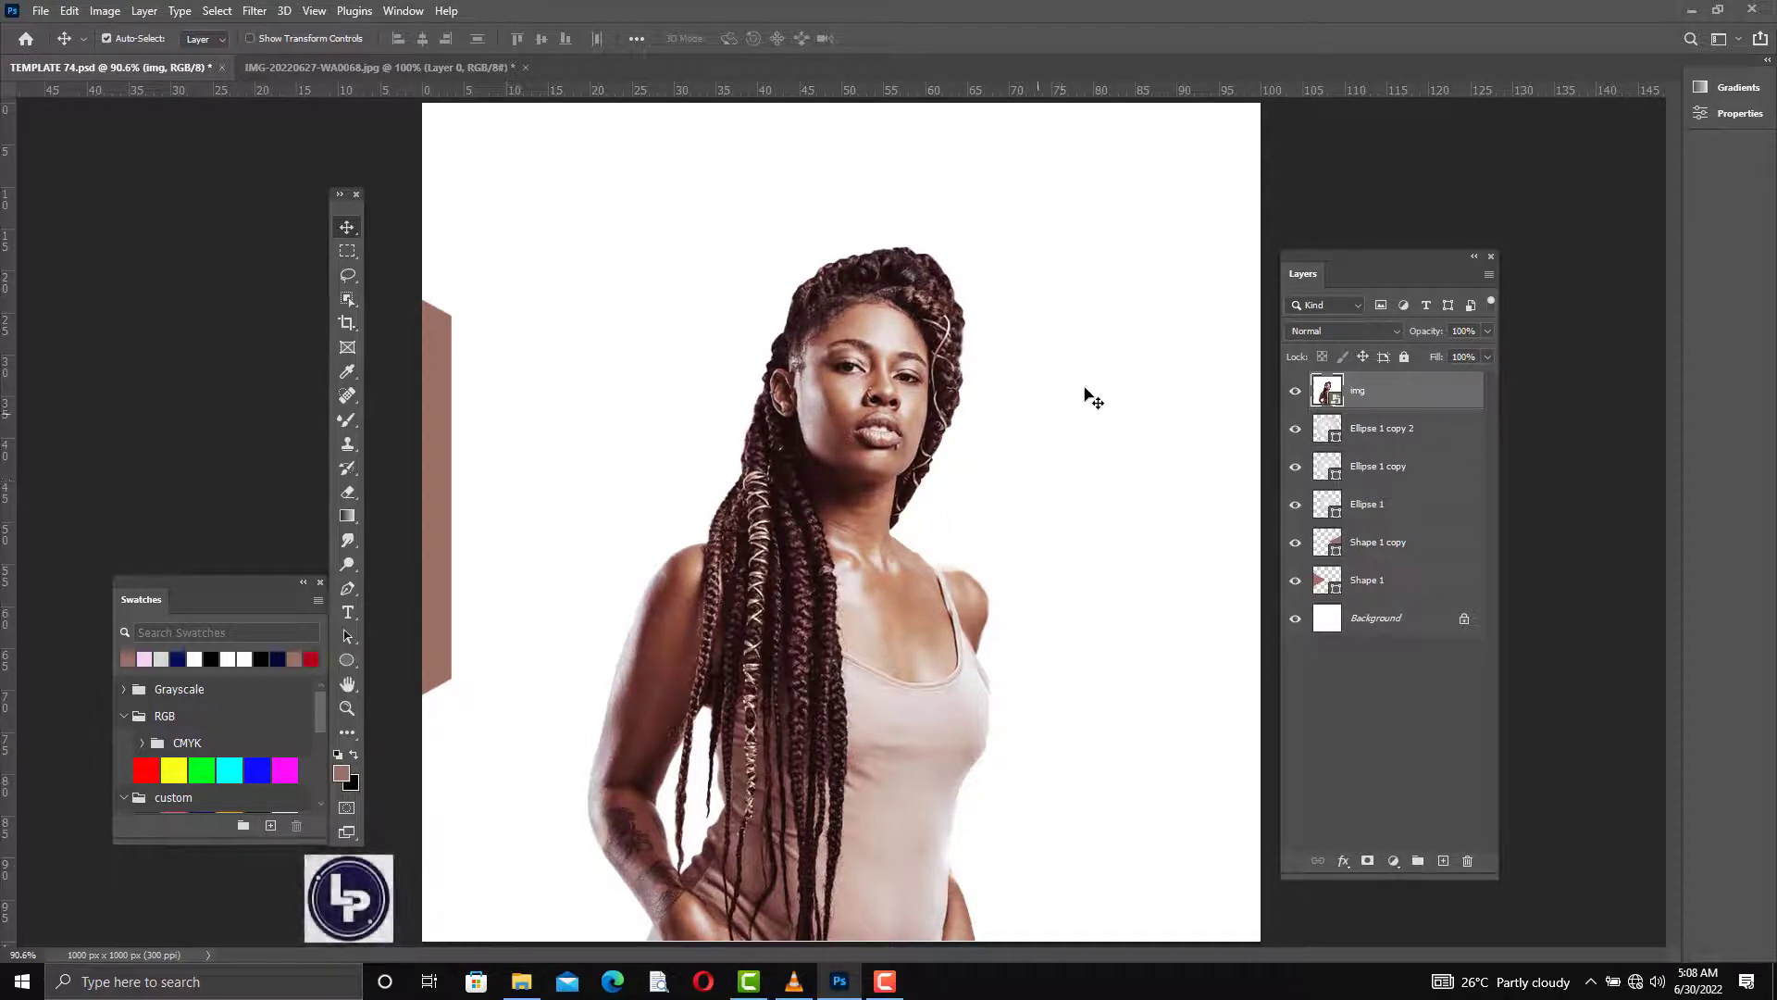
- Rasterize the img layer and mask out the photo's white background around the woman
{"action": "right_click", "coordinate": [1411, 421]}
{"action": "left_click", "coordinate": [1481, 511]}
{"action": "left_click", "coordinate": [1740, 113]}
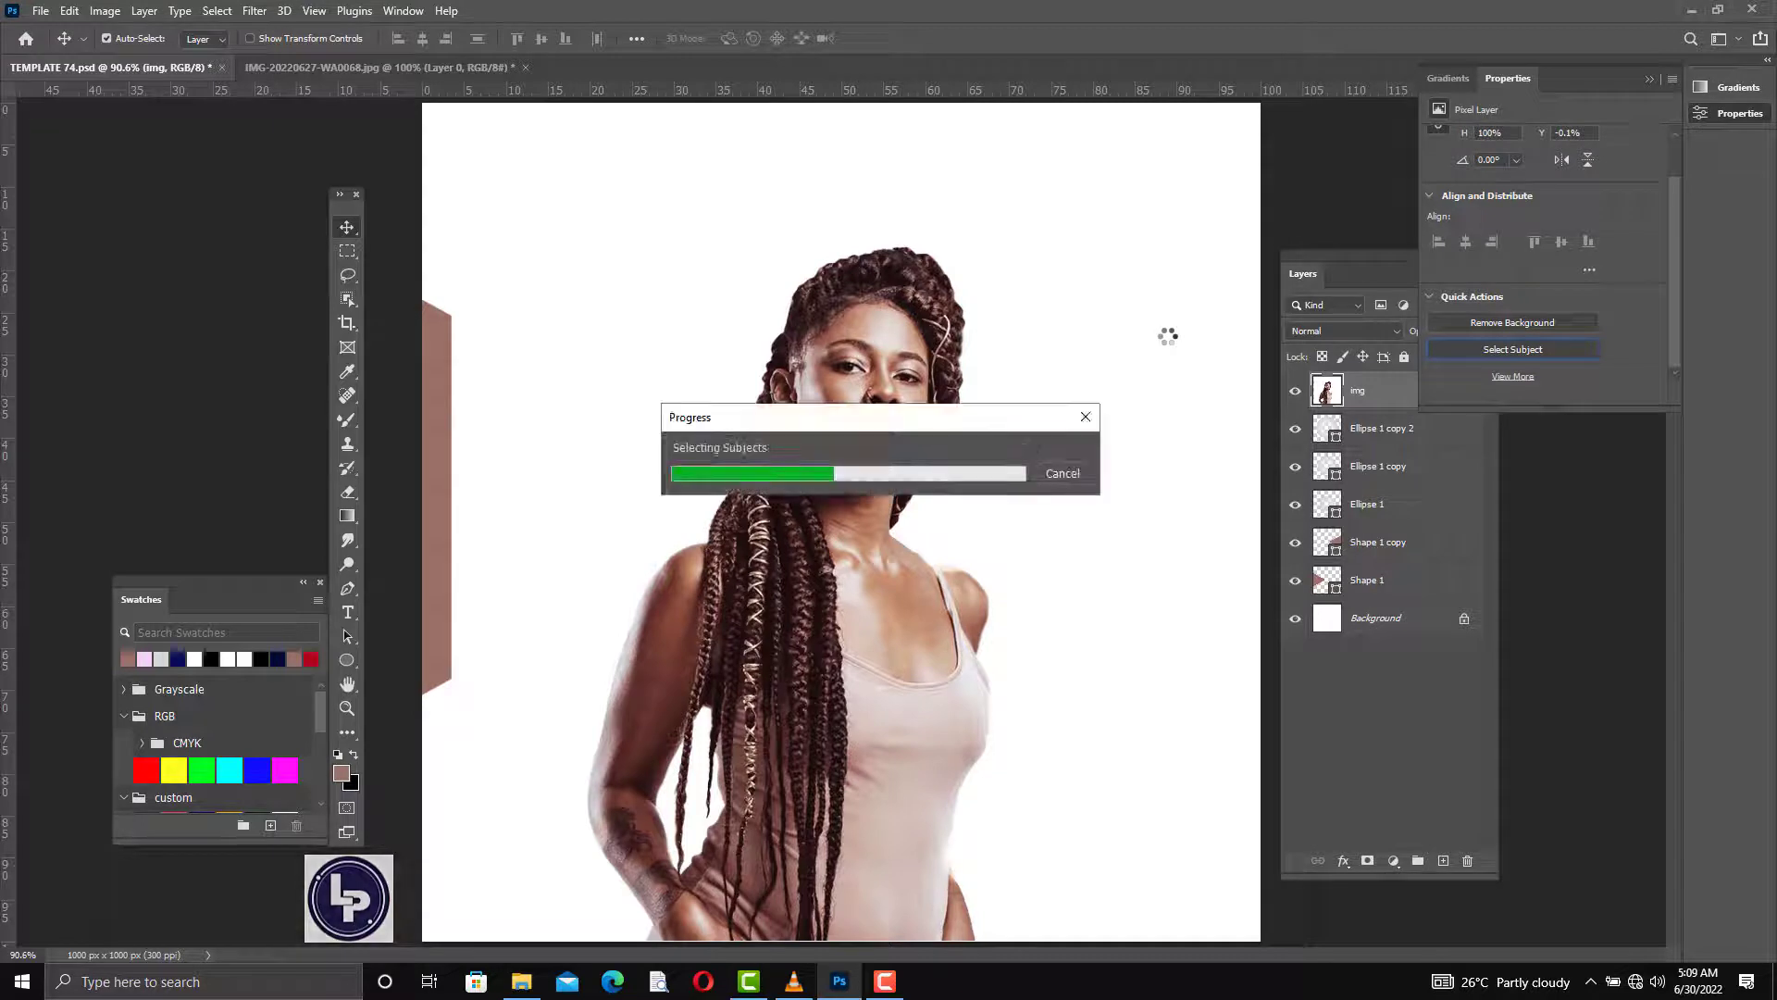
- Scale the cut-out woman to about 101% and position her so her body meets the canvas's lower edge
{"action": "left_click_drag", "start_coordinate": [466, 518], "coordinate": [456, 516]}
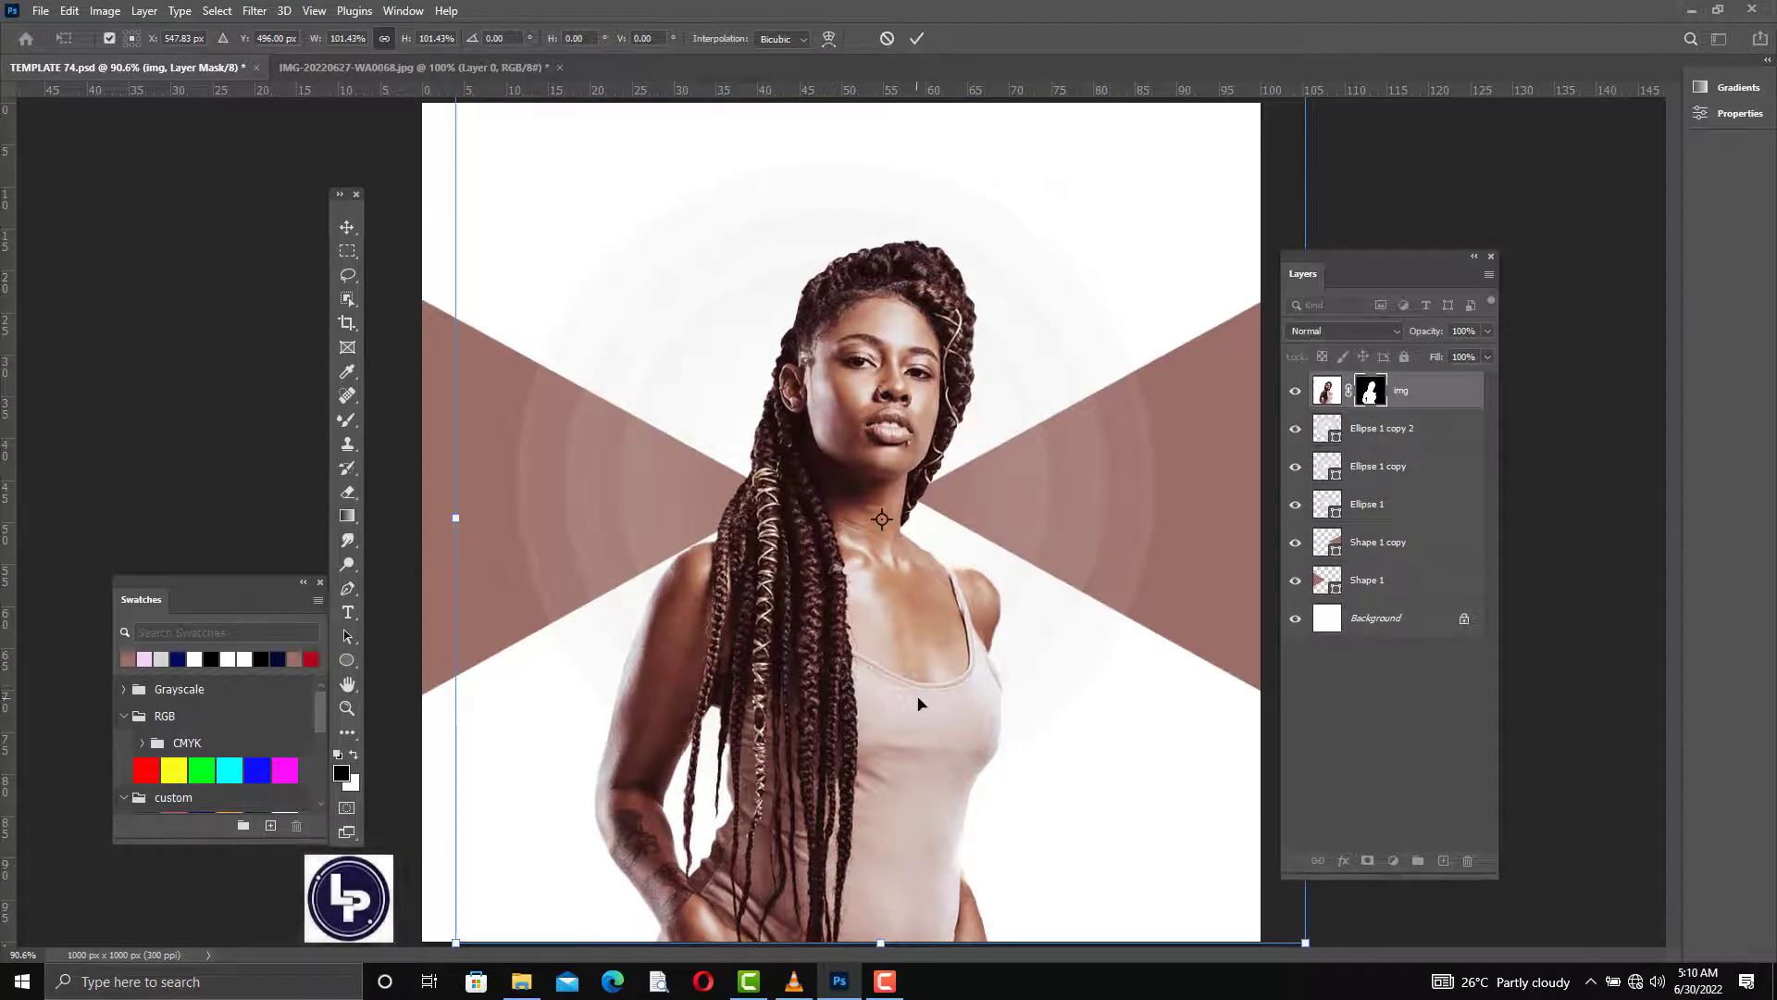
{"action": "left_click_drag", "start_coordinate": [919, 704], "coordinate": [922, 697]}
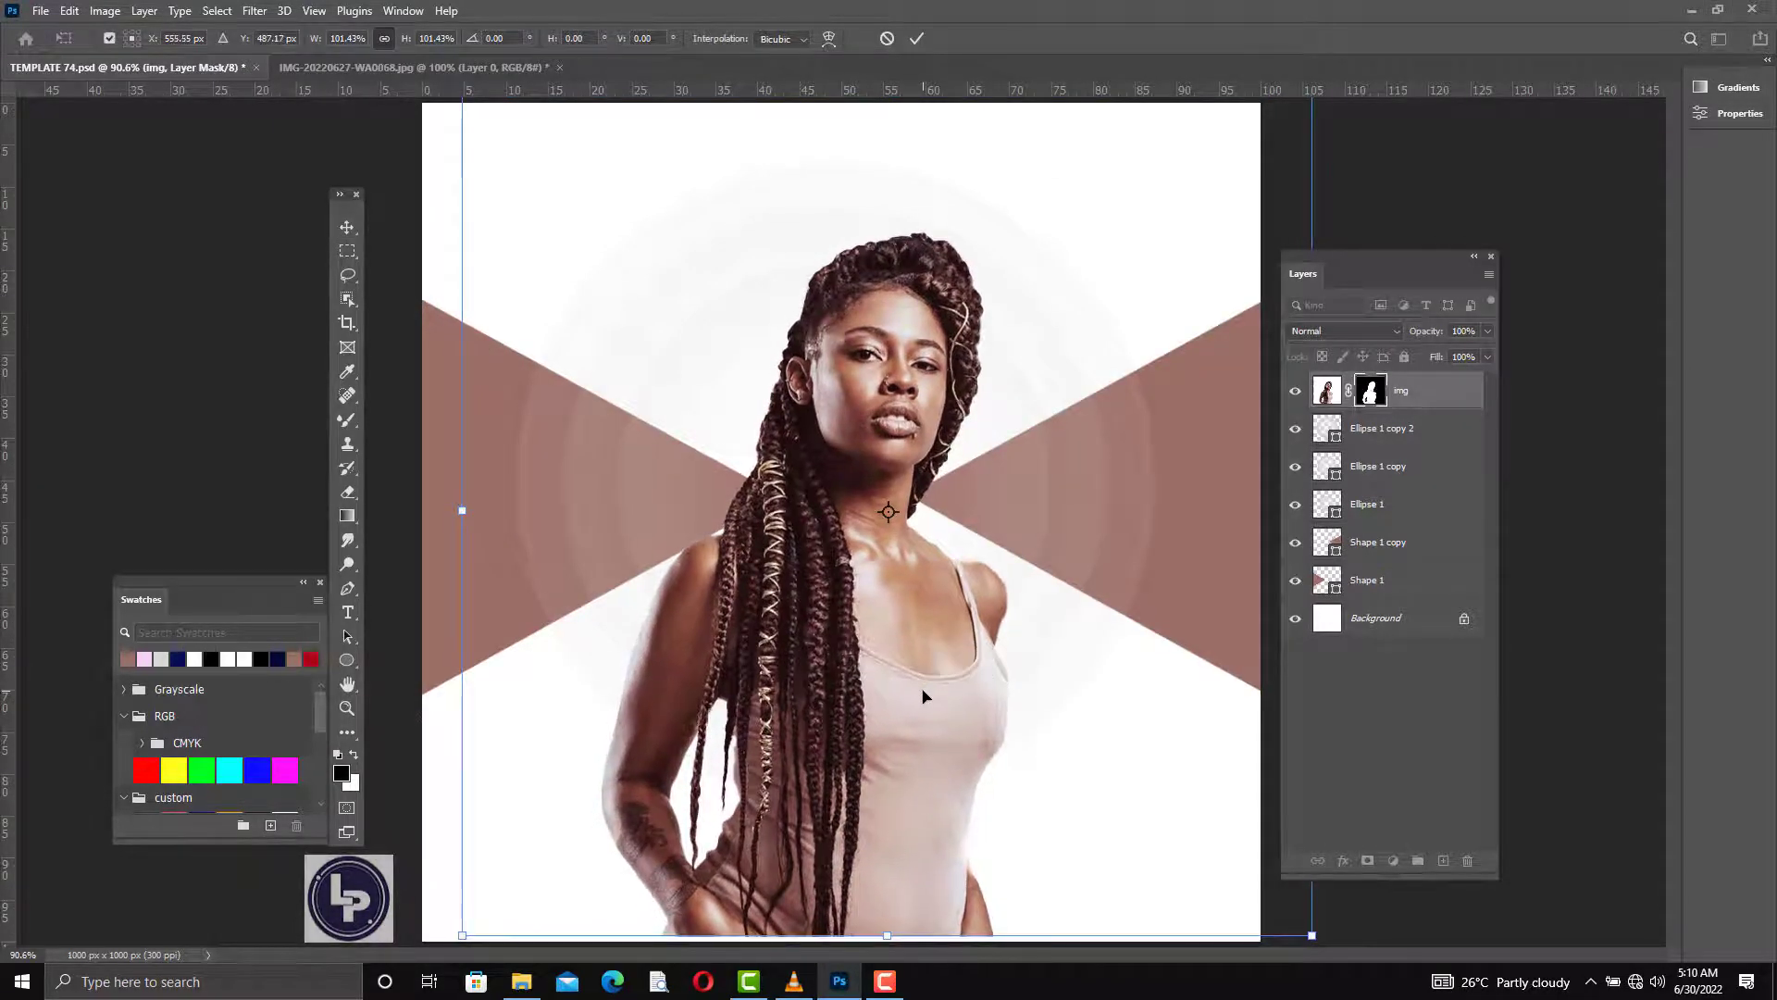
{"action": "key", "text": "Return"}
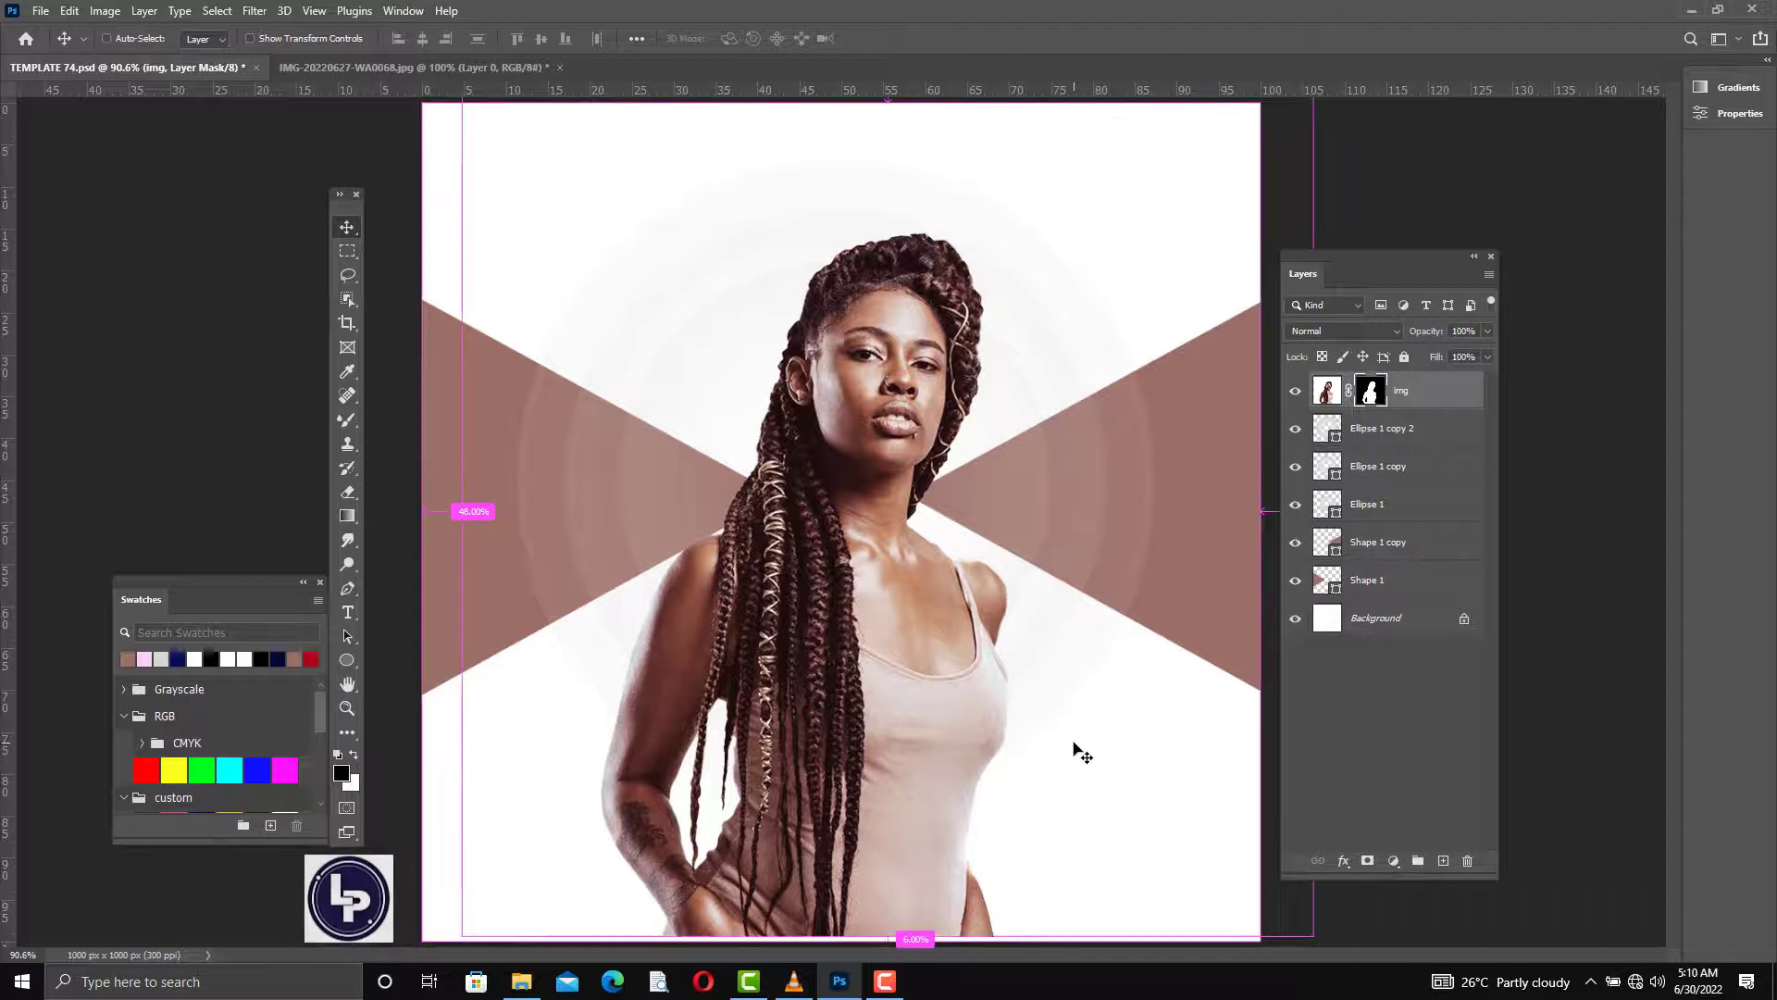
{"action": "key", "text": "ctrl+minus"}
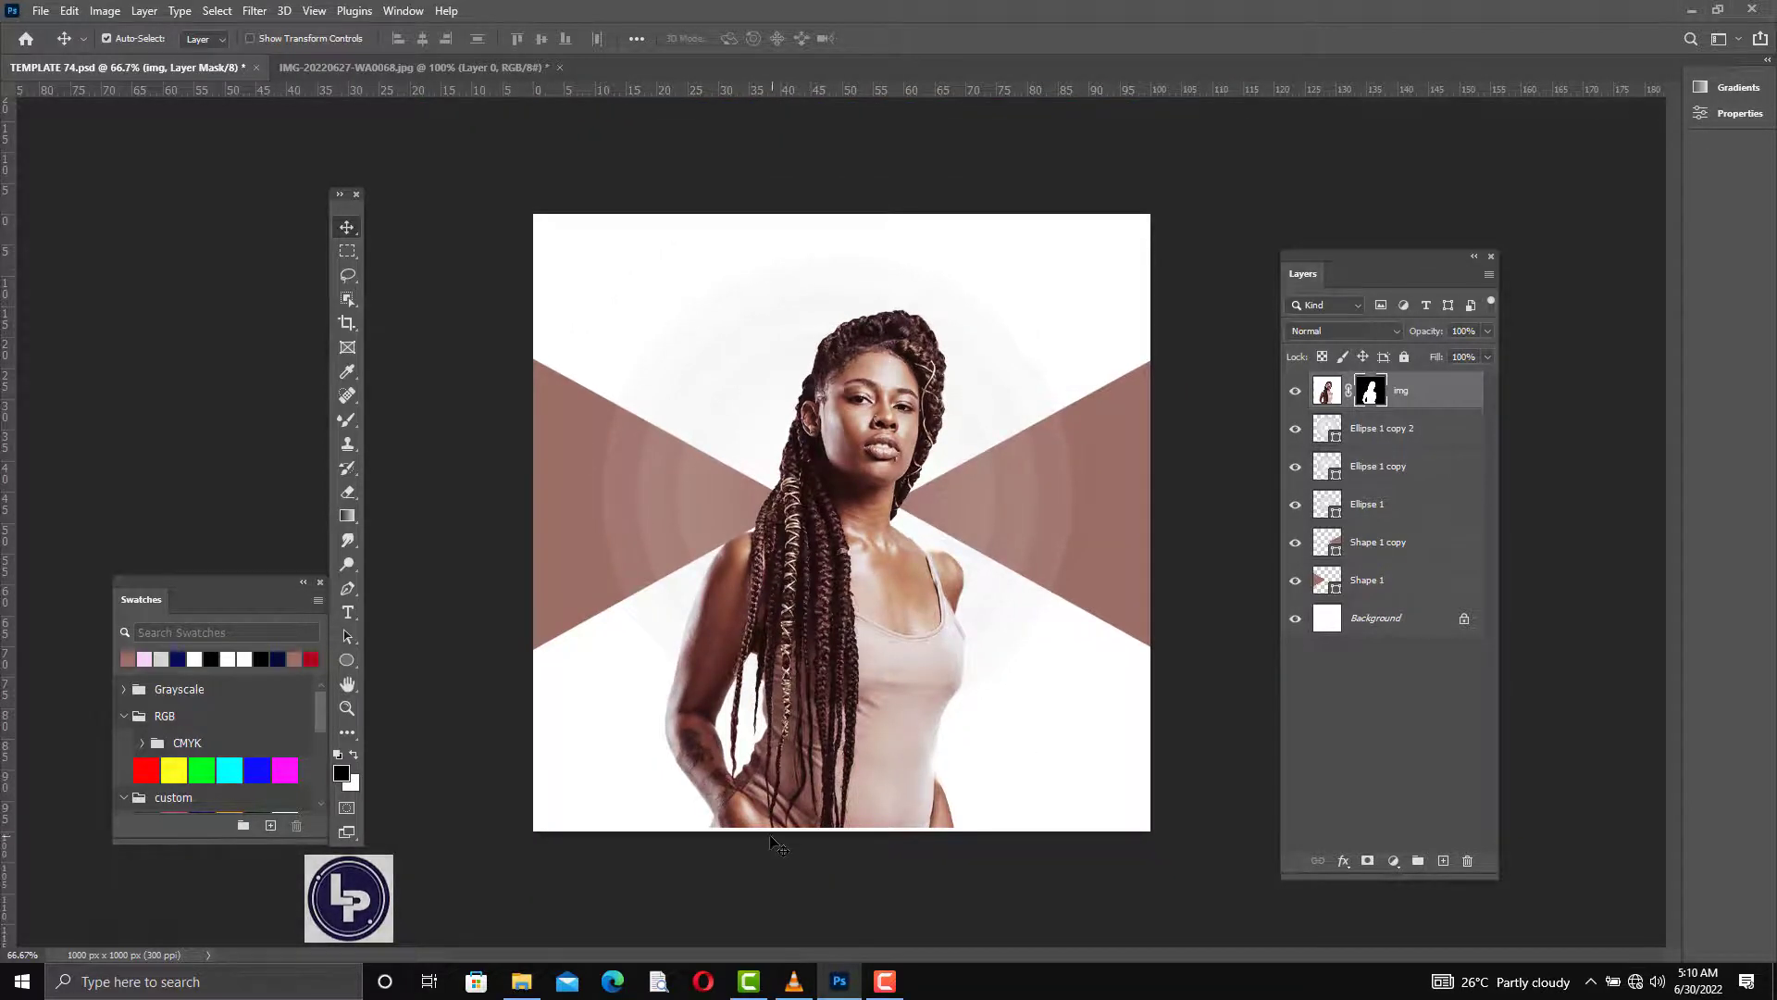
{"action": "left_click_drag", "start_coordinate": [827, 783], "coordinate": [834, 786]}
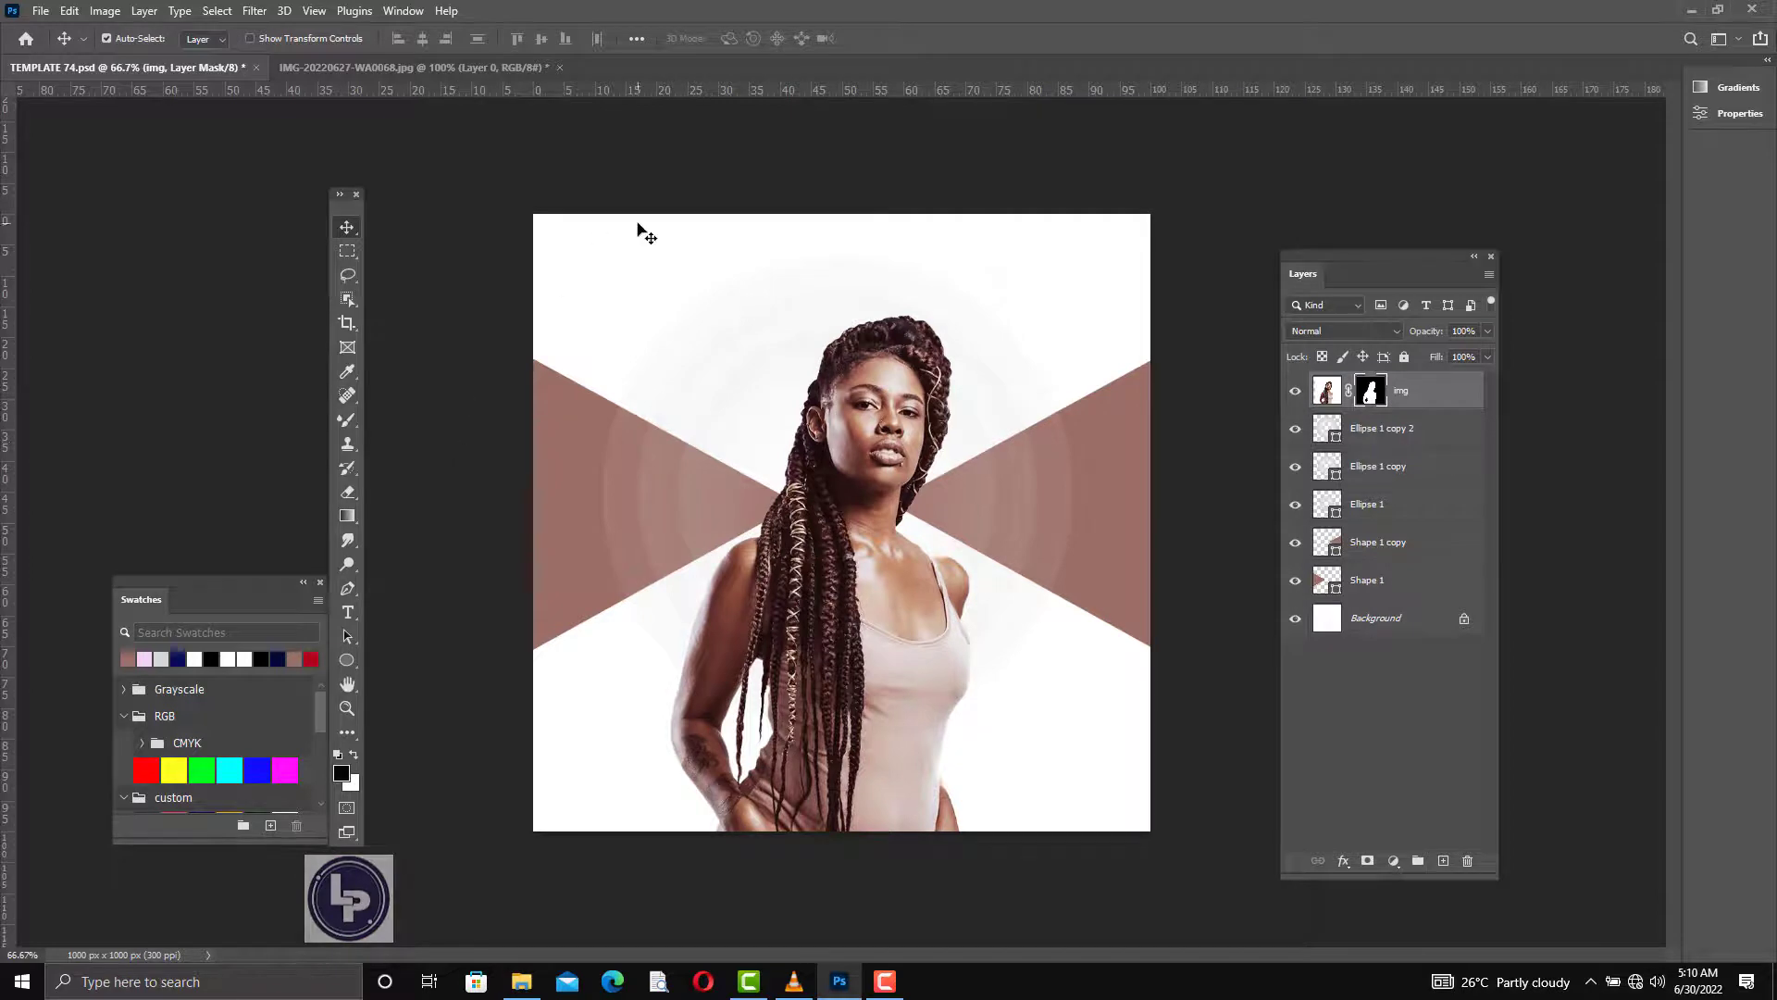
- Add the horizontal text HAPPY BIRTHDAY in brown Arial Black near the top of the canvas
{"action": "left_click", "coordinate": [347, 612]}
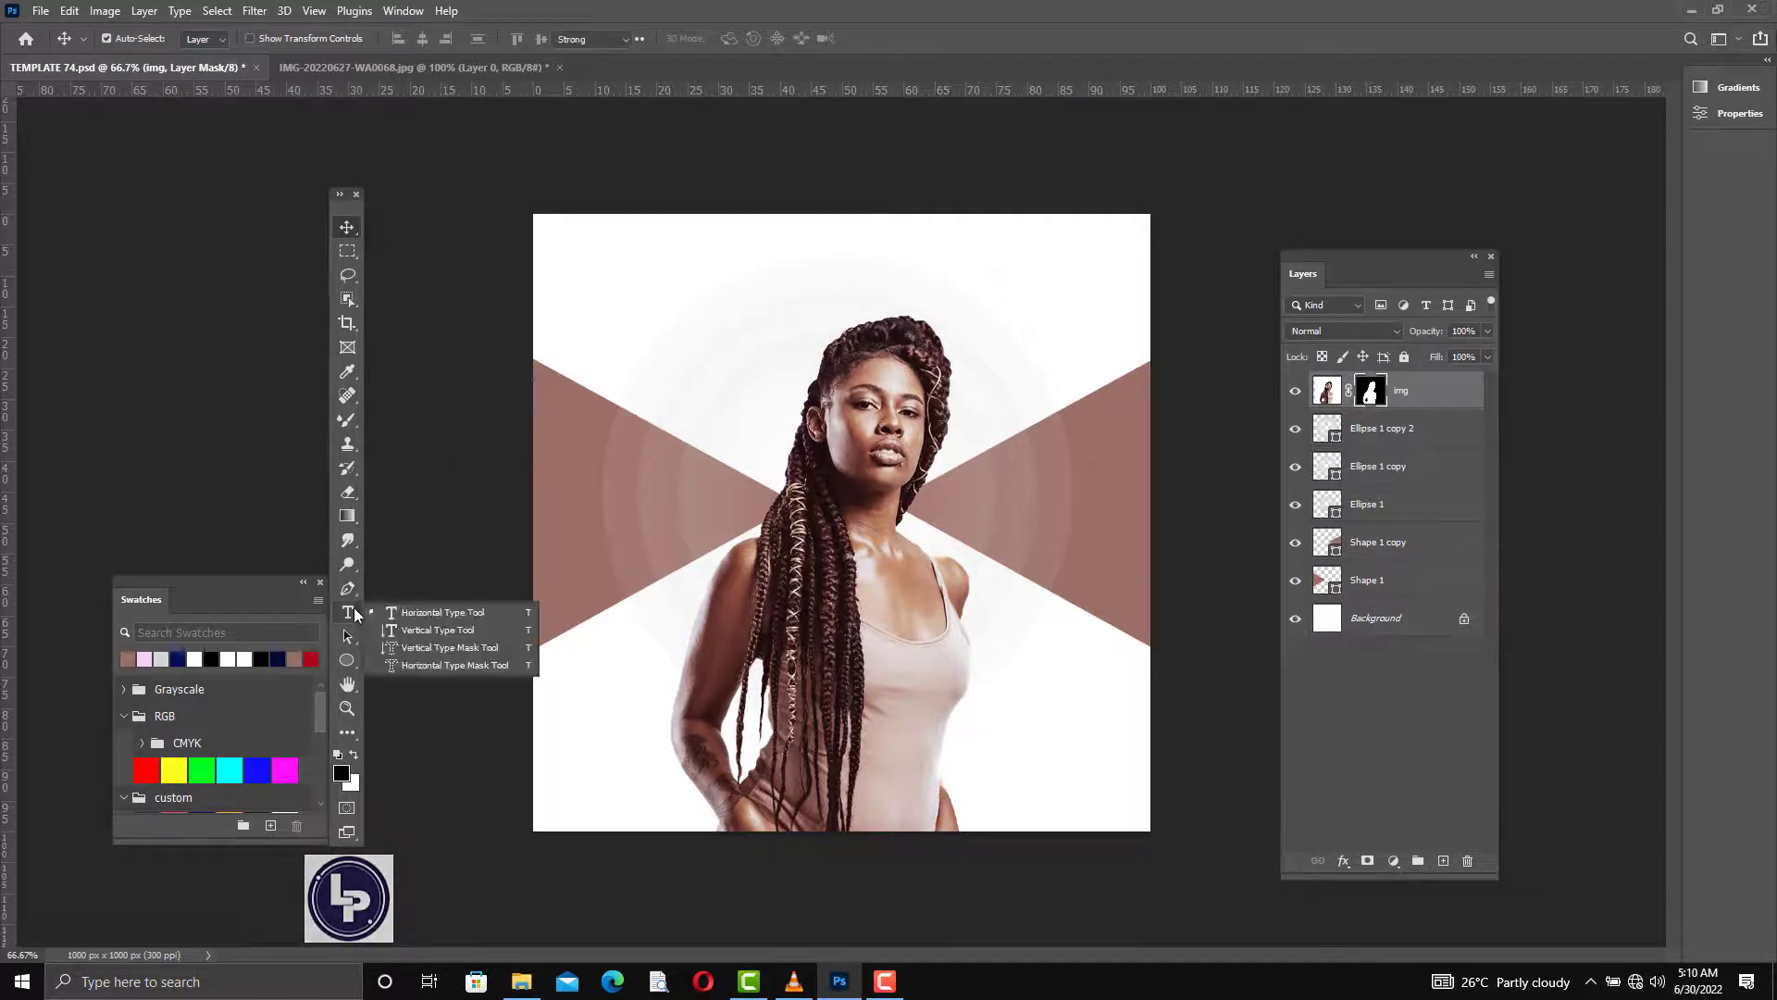
{"action": "left_click", "coordinate": [672, 247]}
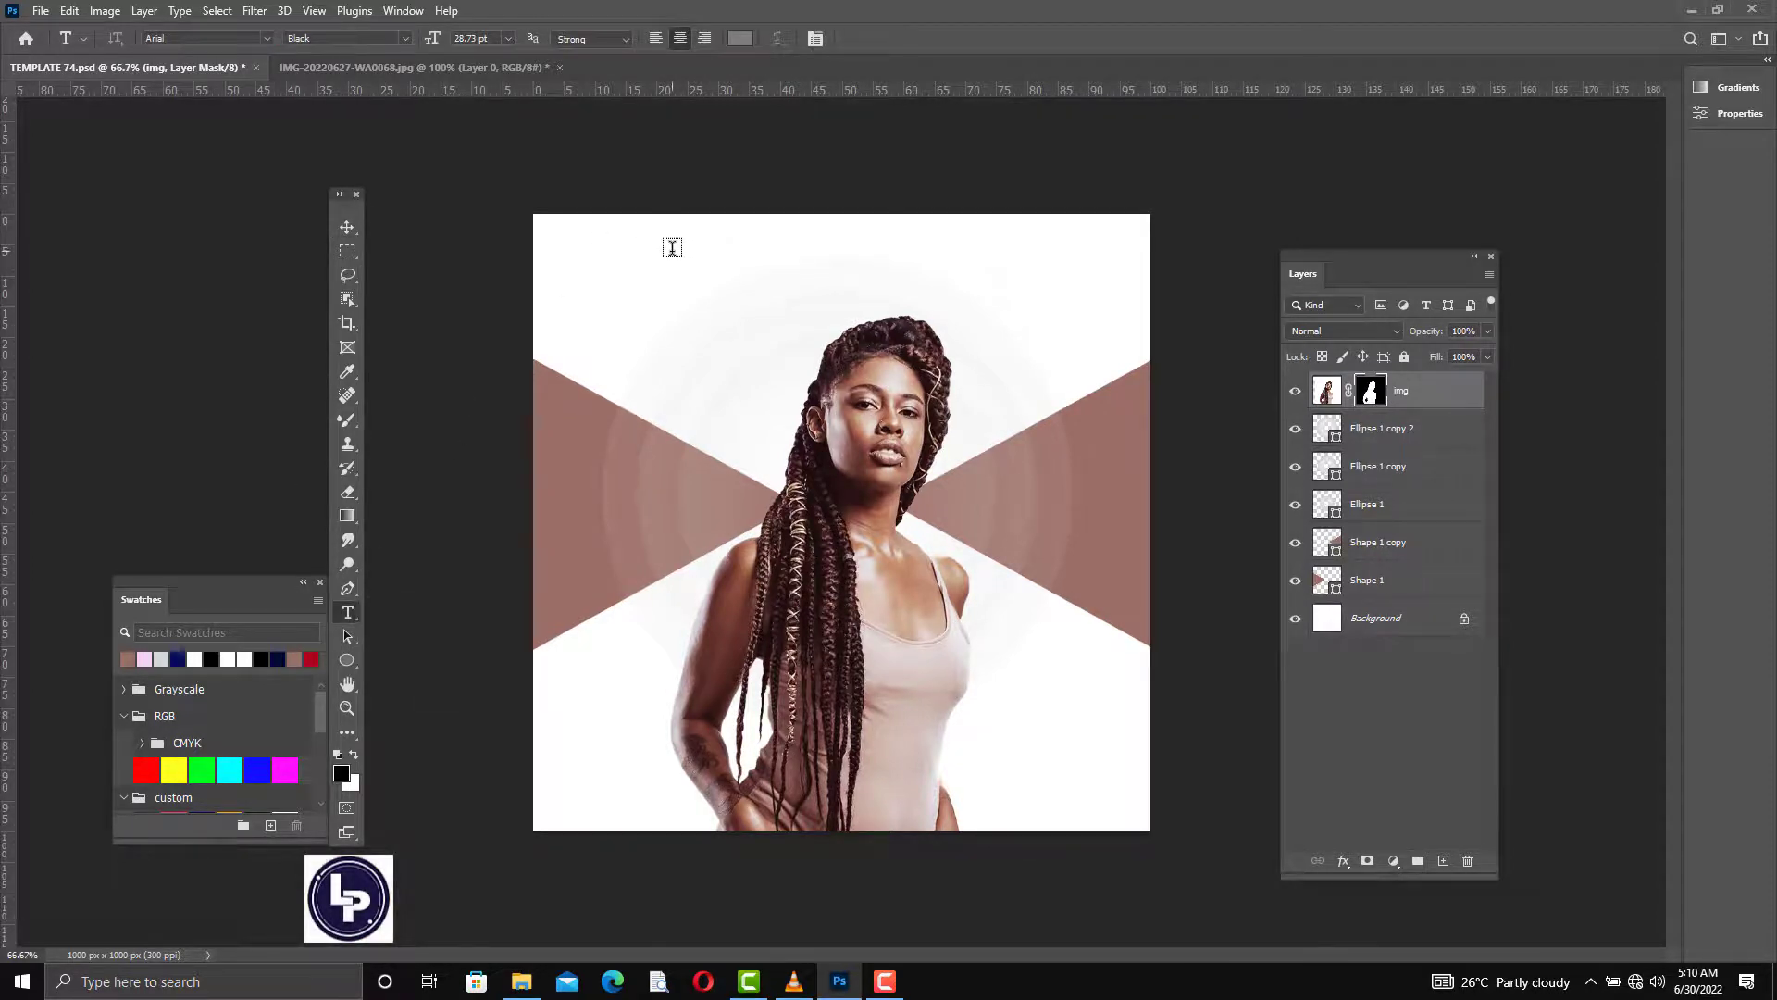
{"action": "left_click", "coordinate": [672, 247]}
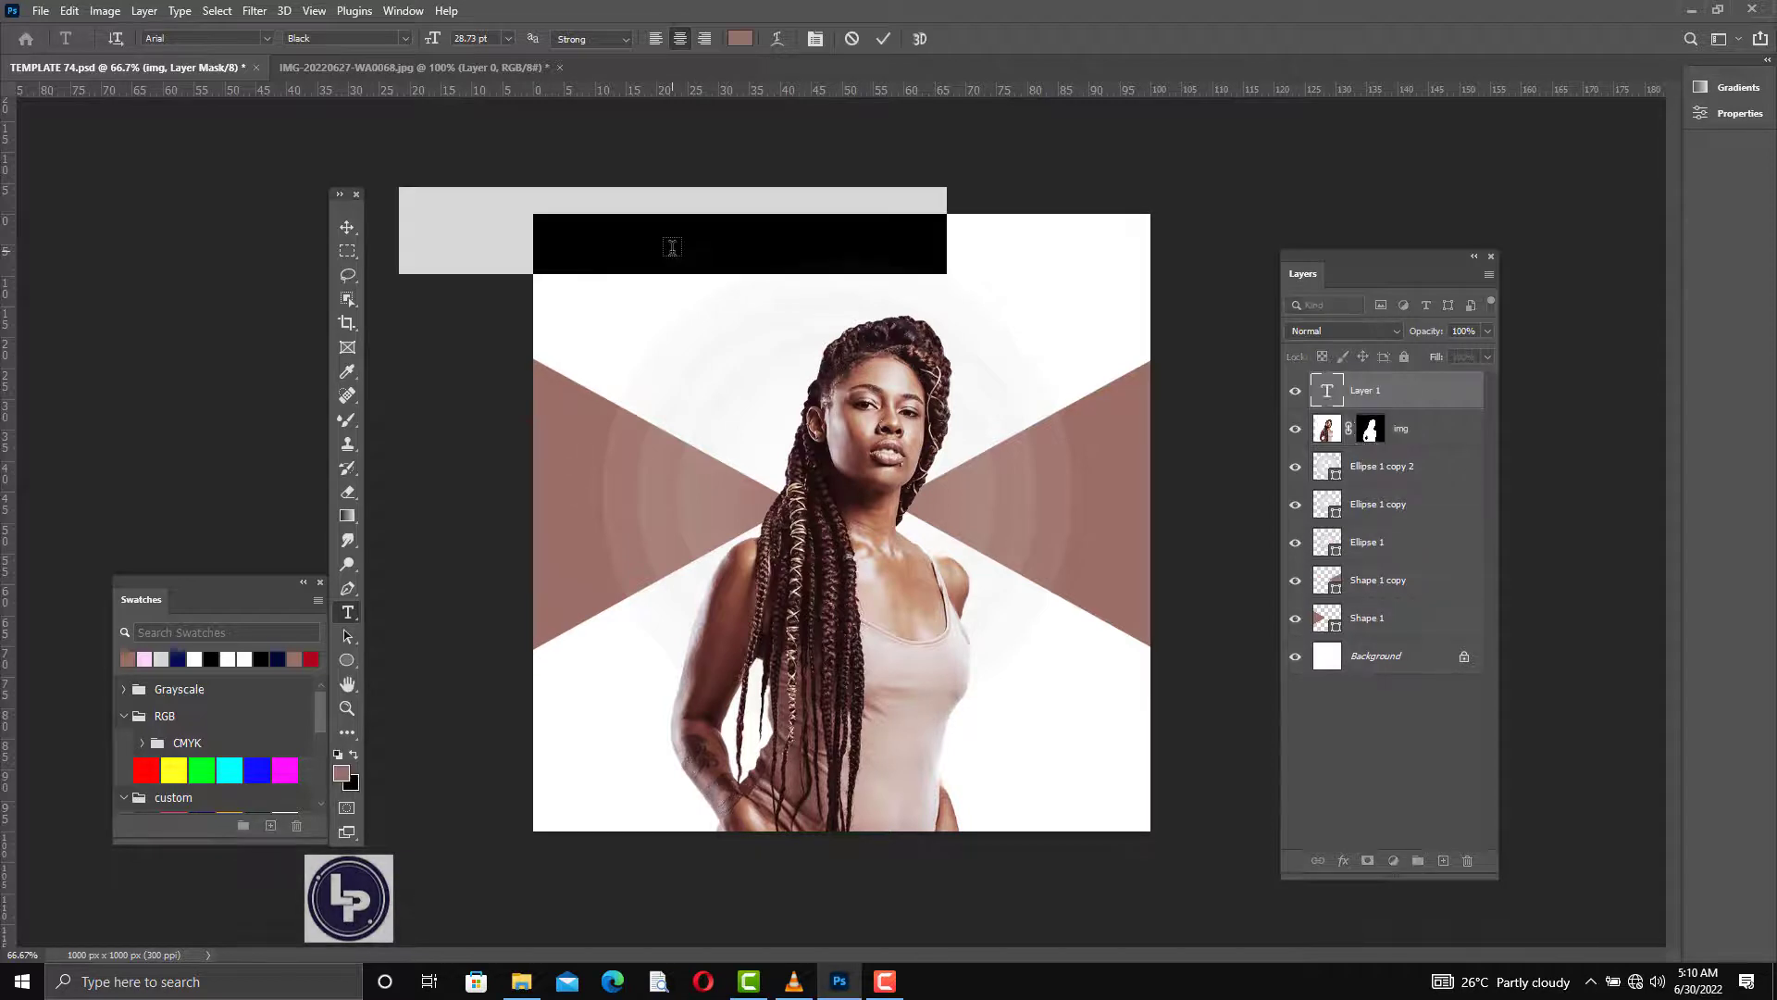
{"action": "type", "text": "HAPPY BIRTHDAY"}
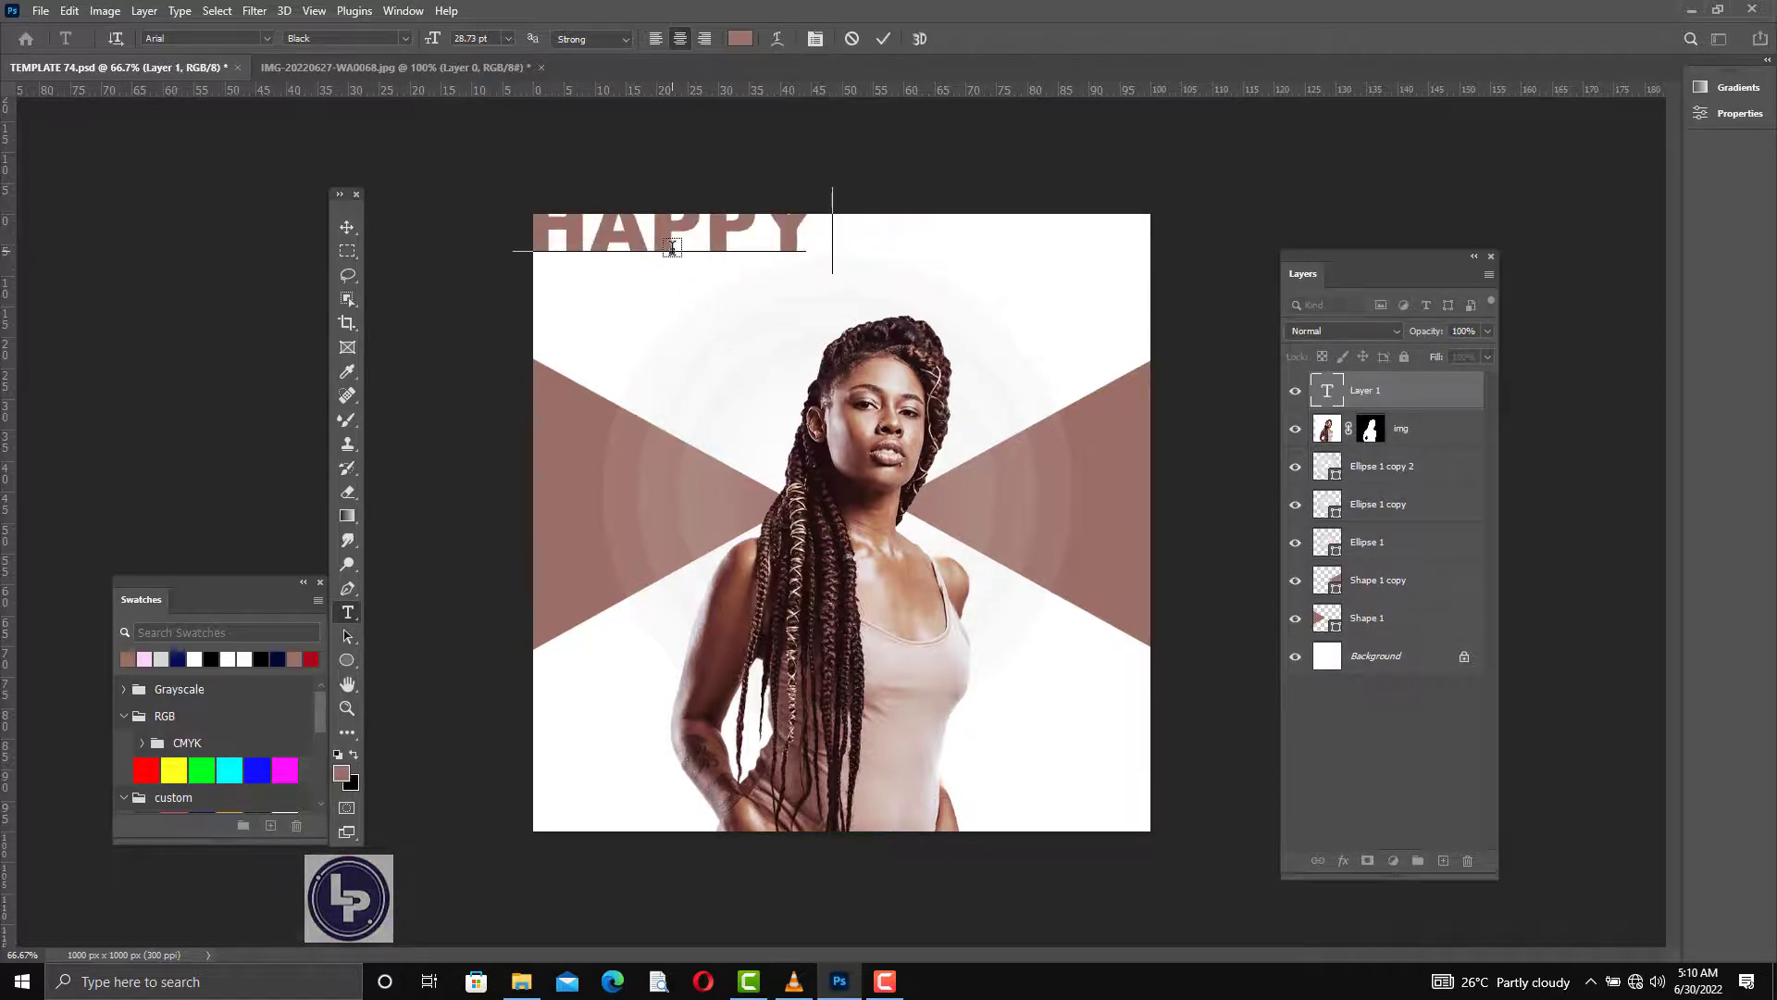
{"action": "left_click", "coordinate": [883, 41]}
- Scale the HAPPY BIRTHDAY text down to about 768 px wide and centre it above the woman's head
{"action": "key", "text": "ctrl+t"}
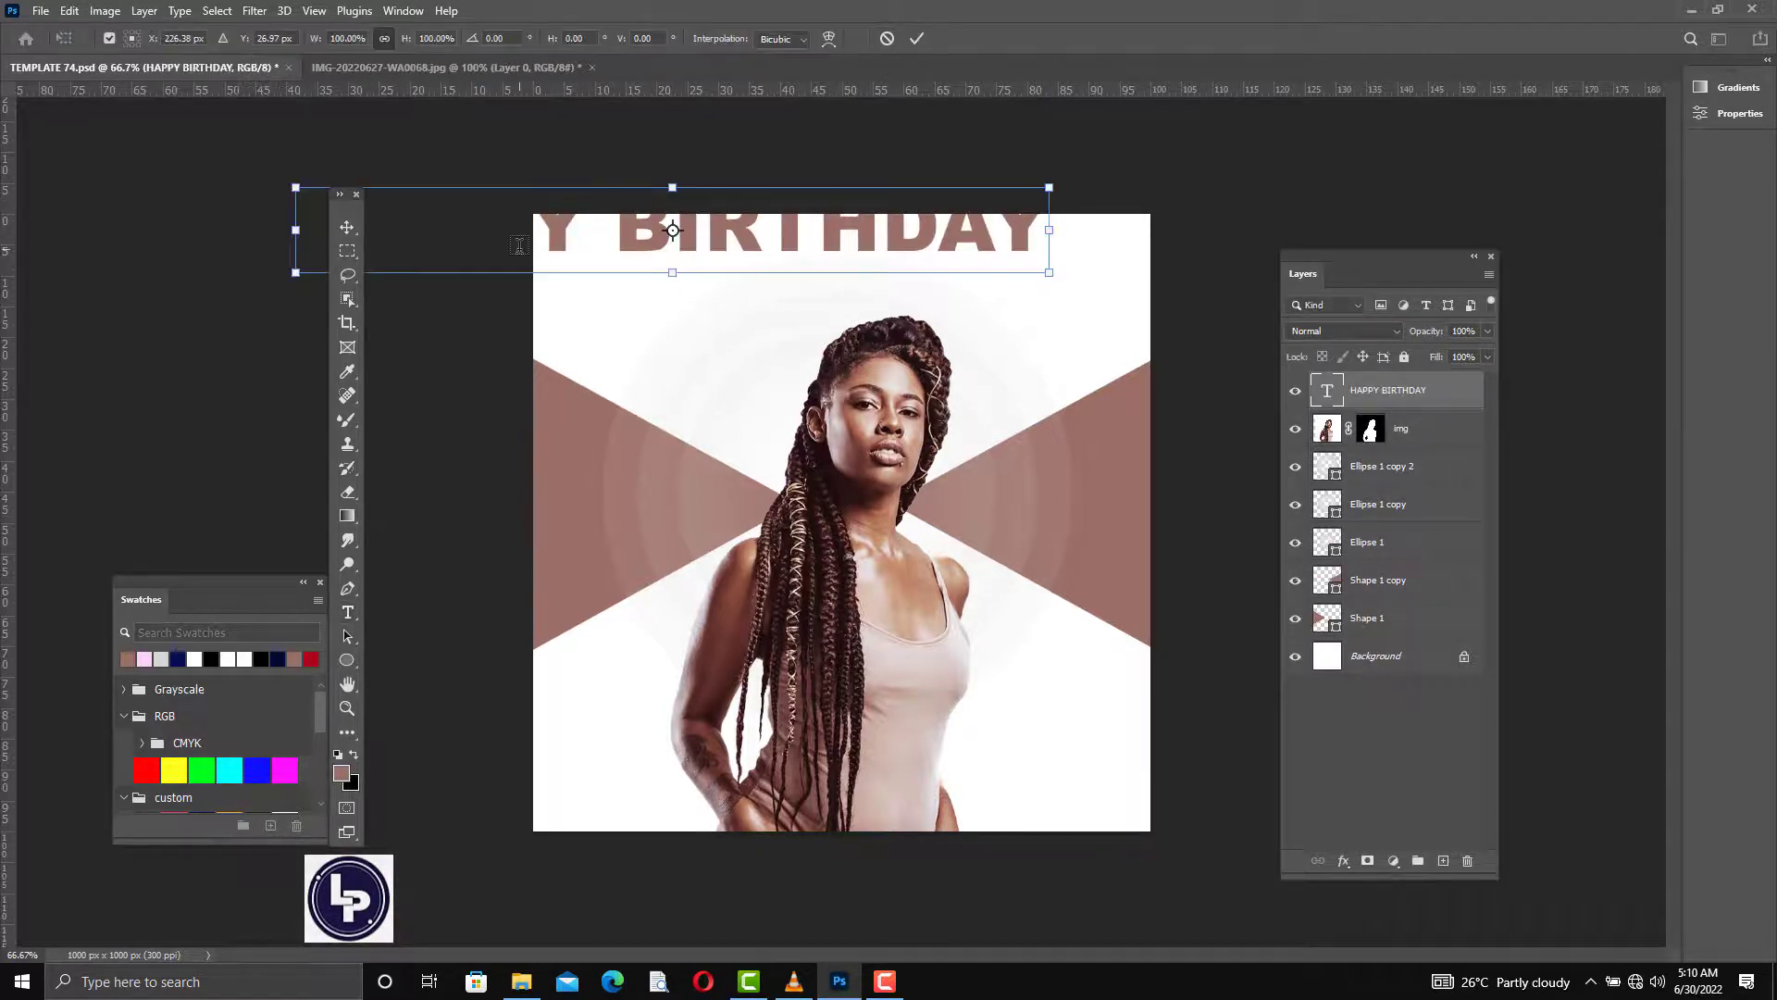
{"action": "left_click_drag", "start_coordinate": [297, 266], "coordinate": [582, 316]}
{"action": "key", "text": "Return"}
{"action": "key", "text": "v"}
{"action": "left_click_drag", "start_coordinate": [811, 225], "coordinate": [841, 263]}
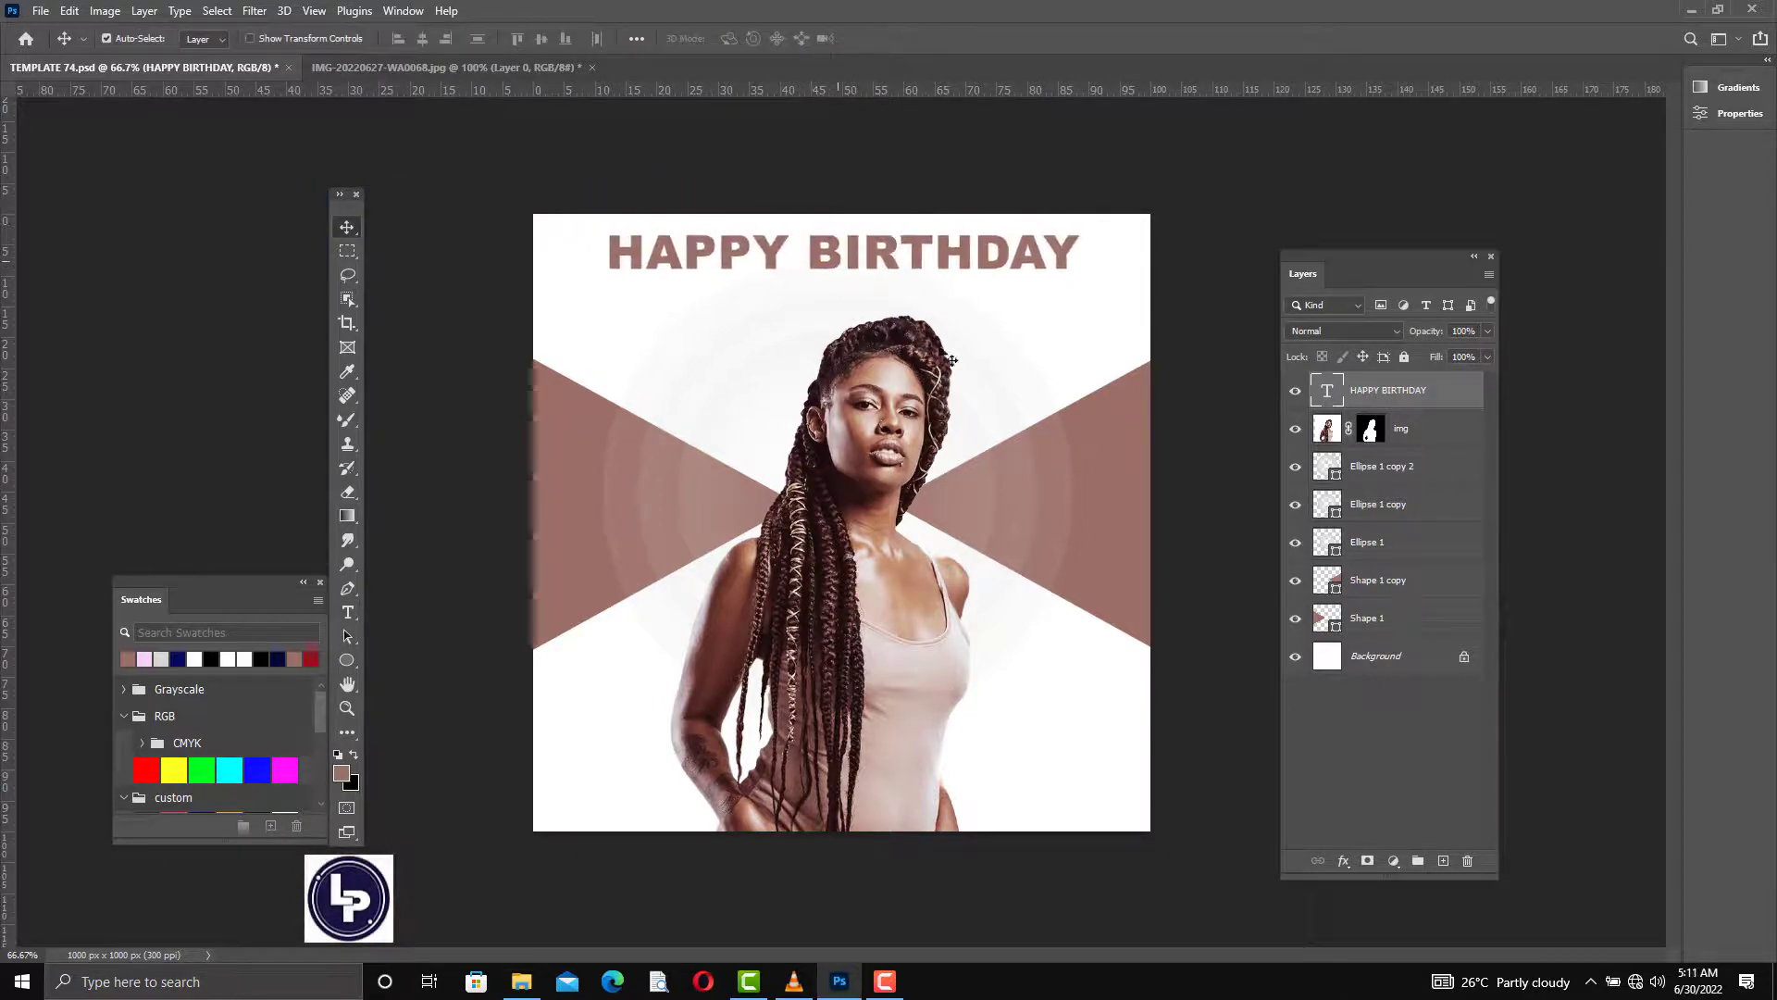
- Set the tracking of the HAPPY BIRTHDAY text to 0
{"action": "left_click", "coordinate": [1721, 115]}
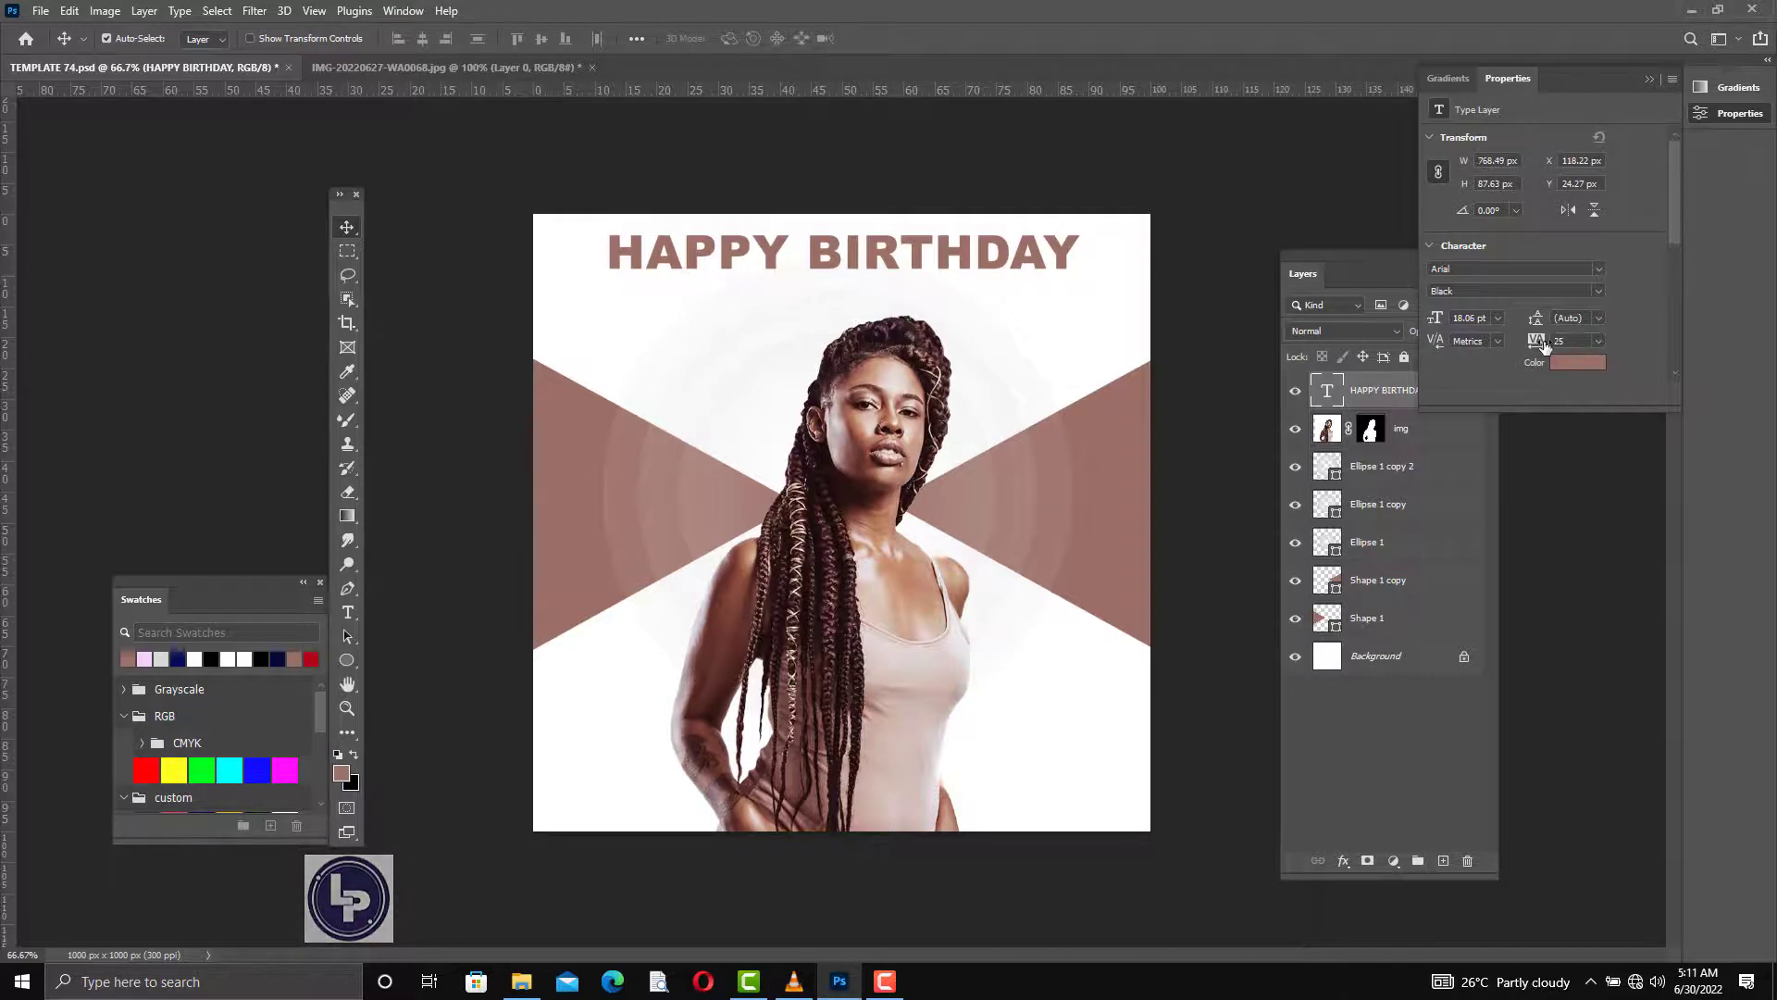
{"action": "left_click", "coordinate": [1597, 341]}
{"action": "left_click", "coordinate": [1577, 451]}
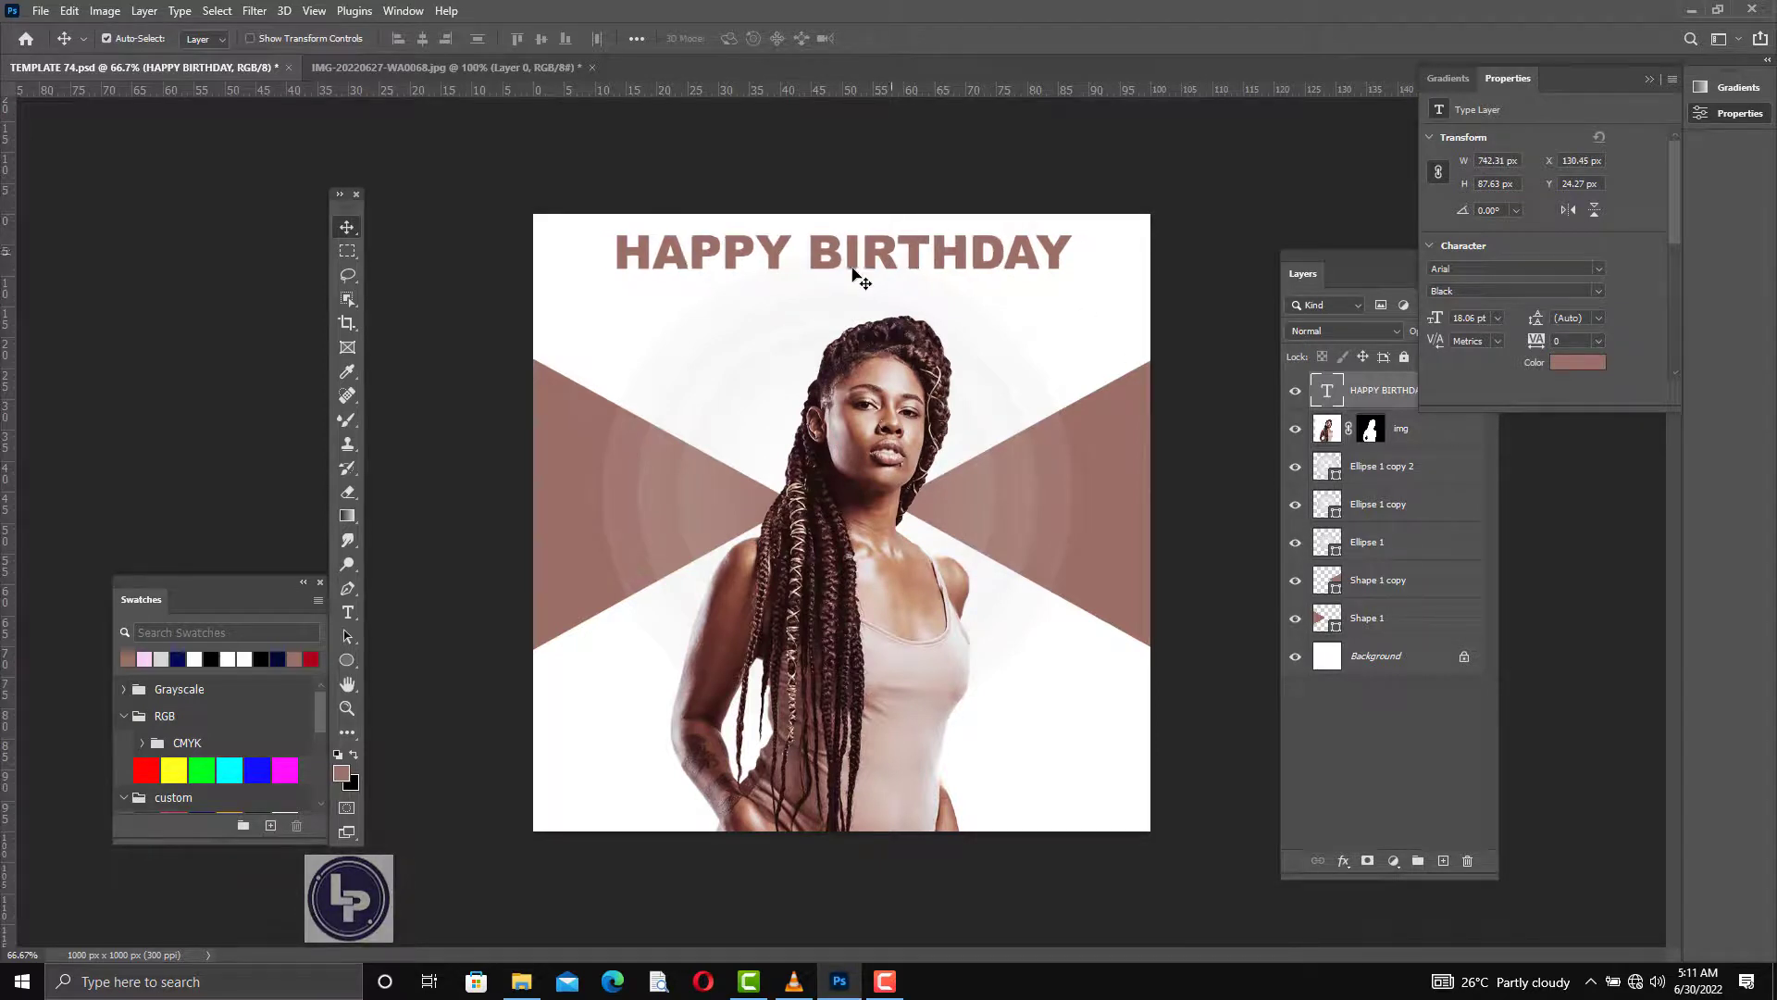
- Move the HAPPY BIRTHDAY text slightly right and up, closer to the canvas's upper edge, with a small nudge back left
{"action": "left_click_drag", "start_coordinate": [774, 261], "coordinate": [798, 255]}
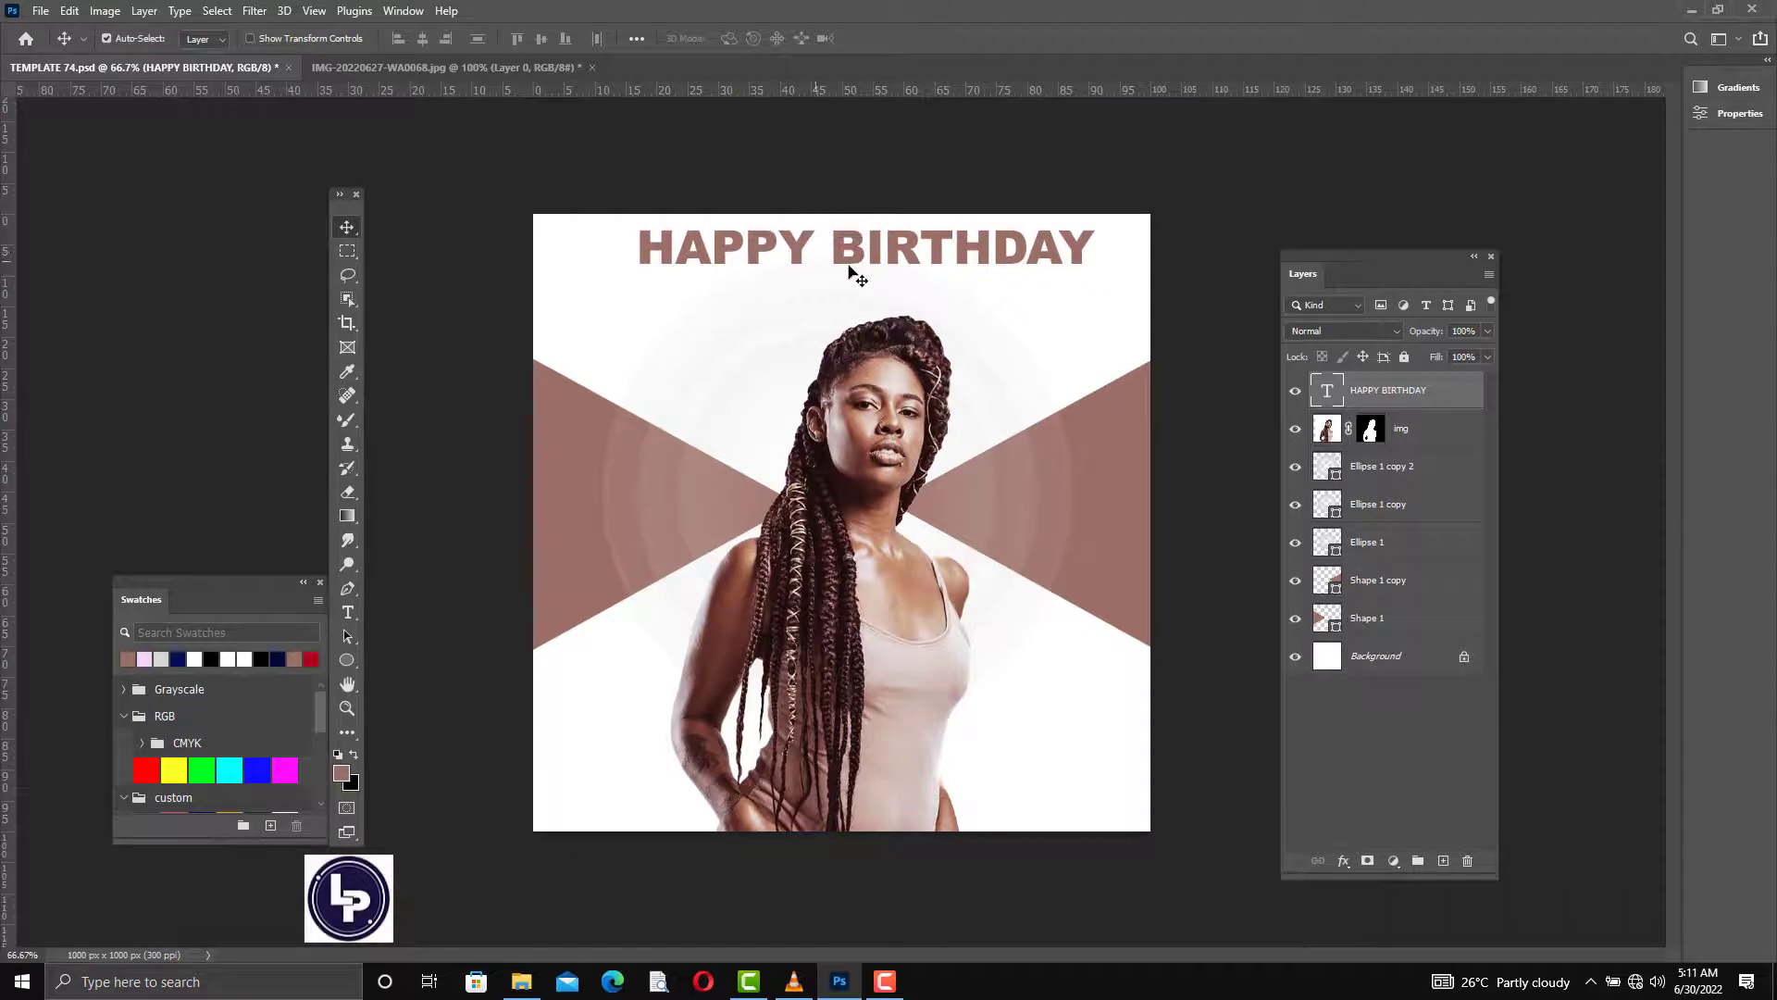
{"action": "key", "text": "Up"}
{"action": "key", "text": "Up"}
{"action": "key", "text": "Up"}
{"action": "key", "text": "Up"}
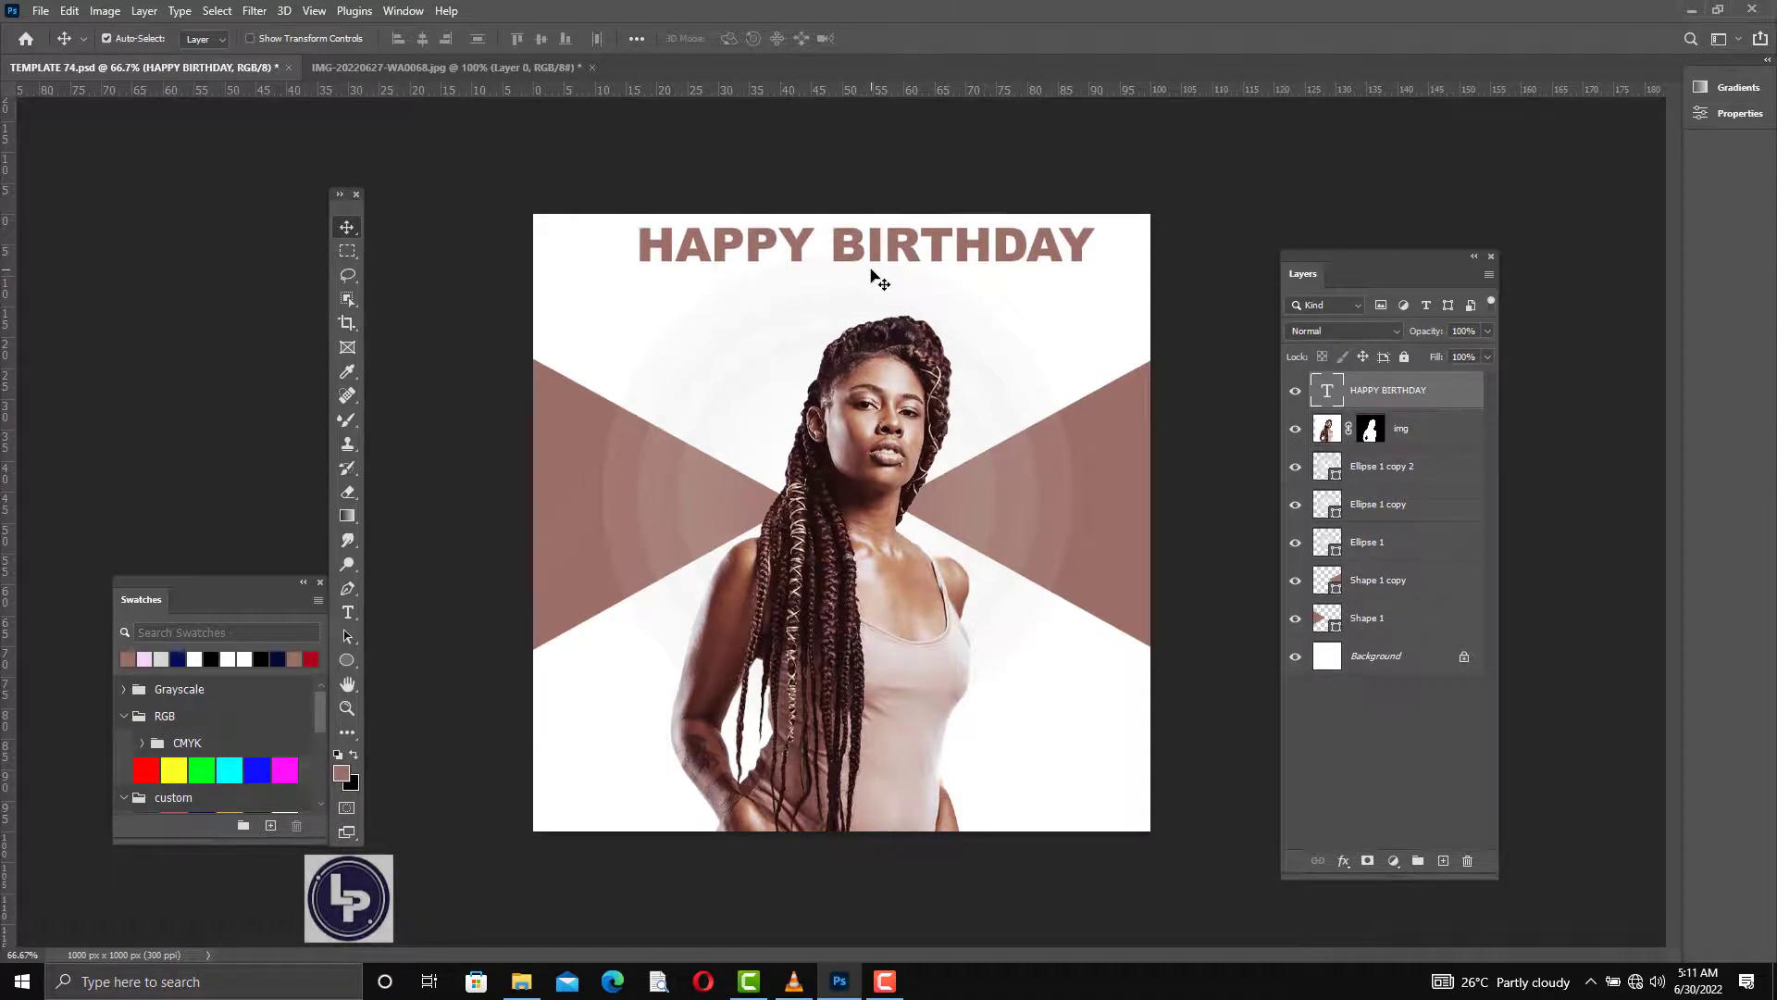
{"action": "key", "text": "Left"}
{"action": "key", "text": "Left"}
{"action": "key", "text": "Left"}
{"action": "key", "text": "Left"}
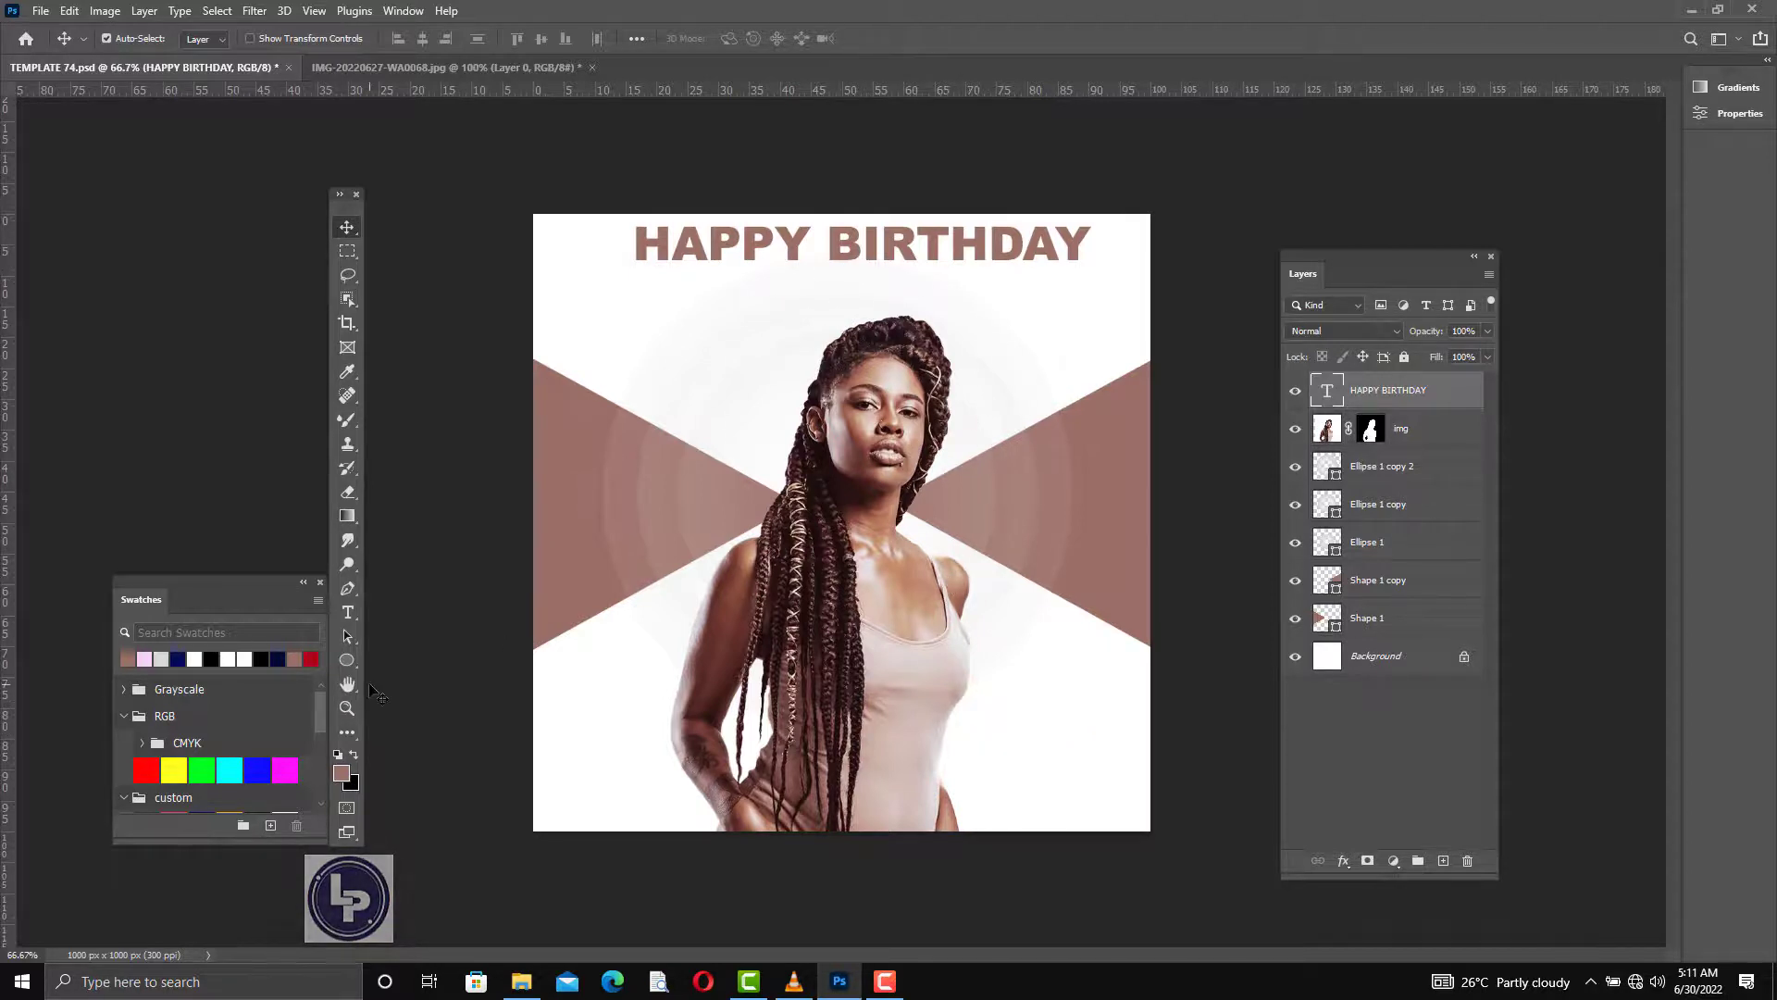
- Add the celebrant's first name as horizontal brown Arial Black text in the lower part of the canvas
{"action": "left_click", "coordinate": [348, 613]}
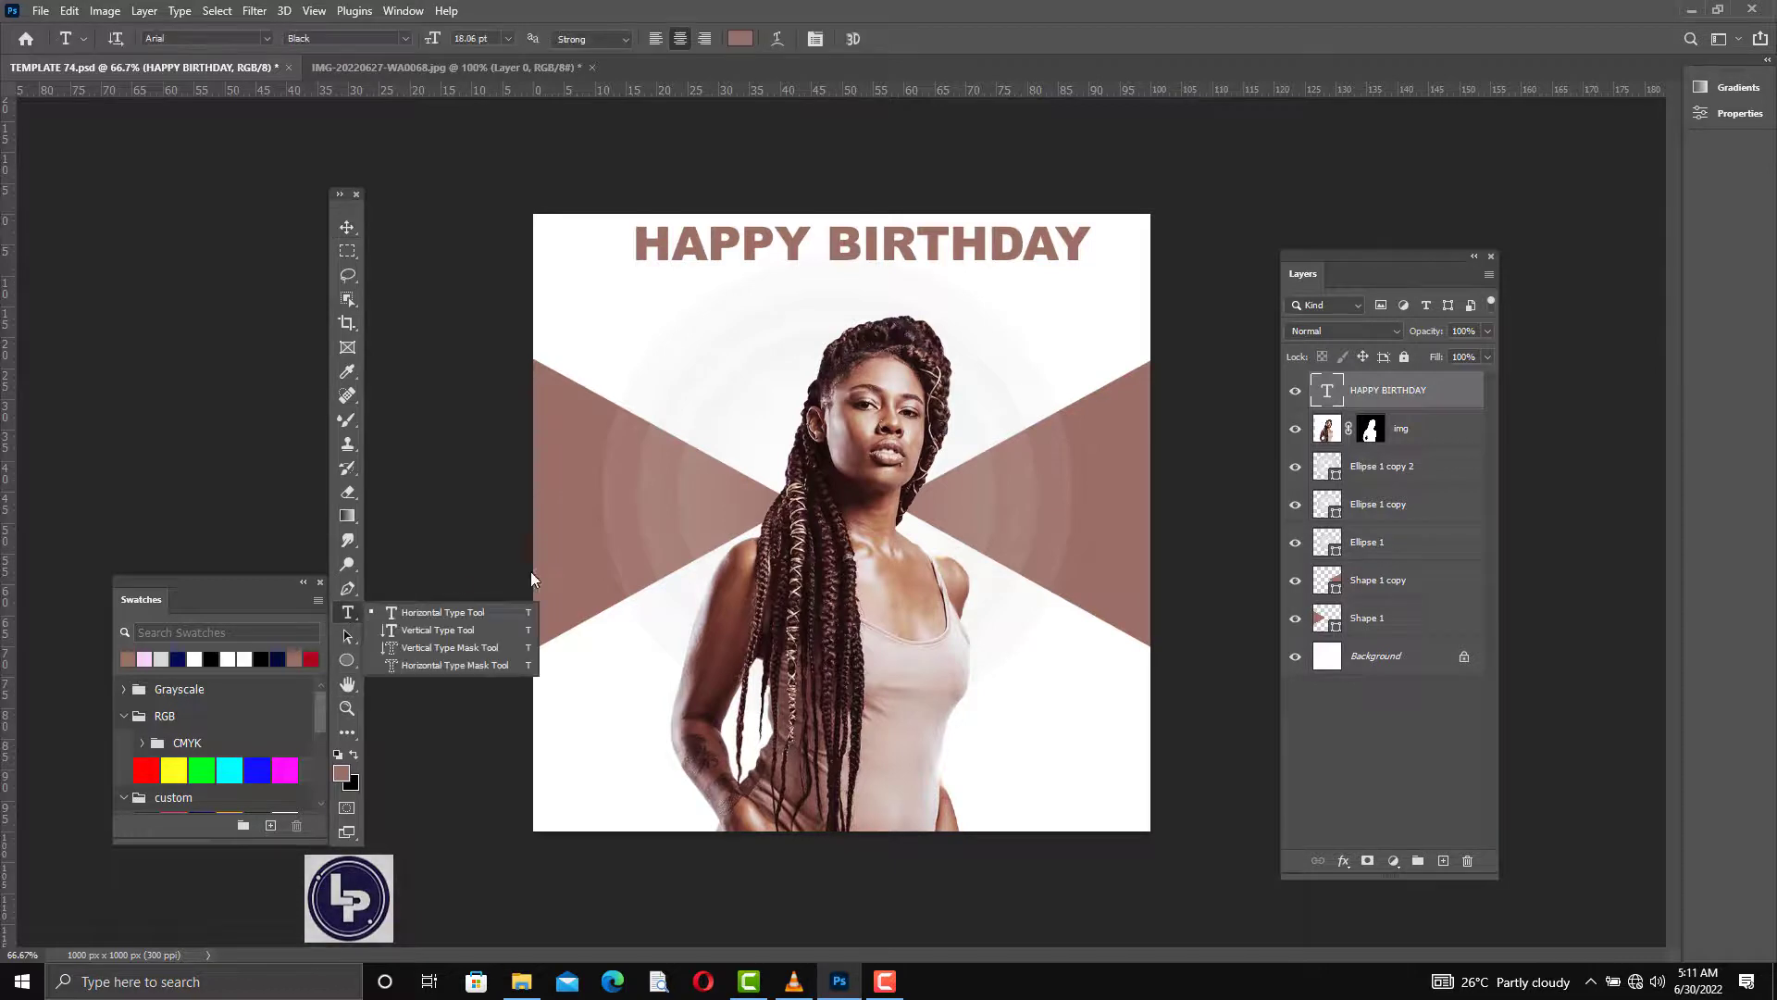
{"action": "left_click", "coordinate": [458, 614]}
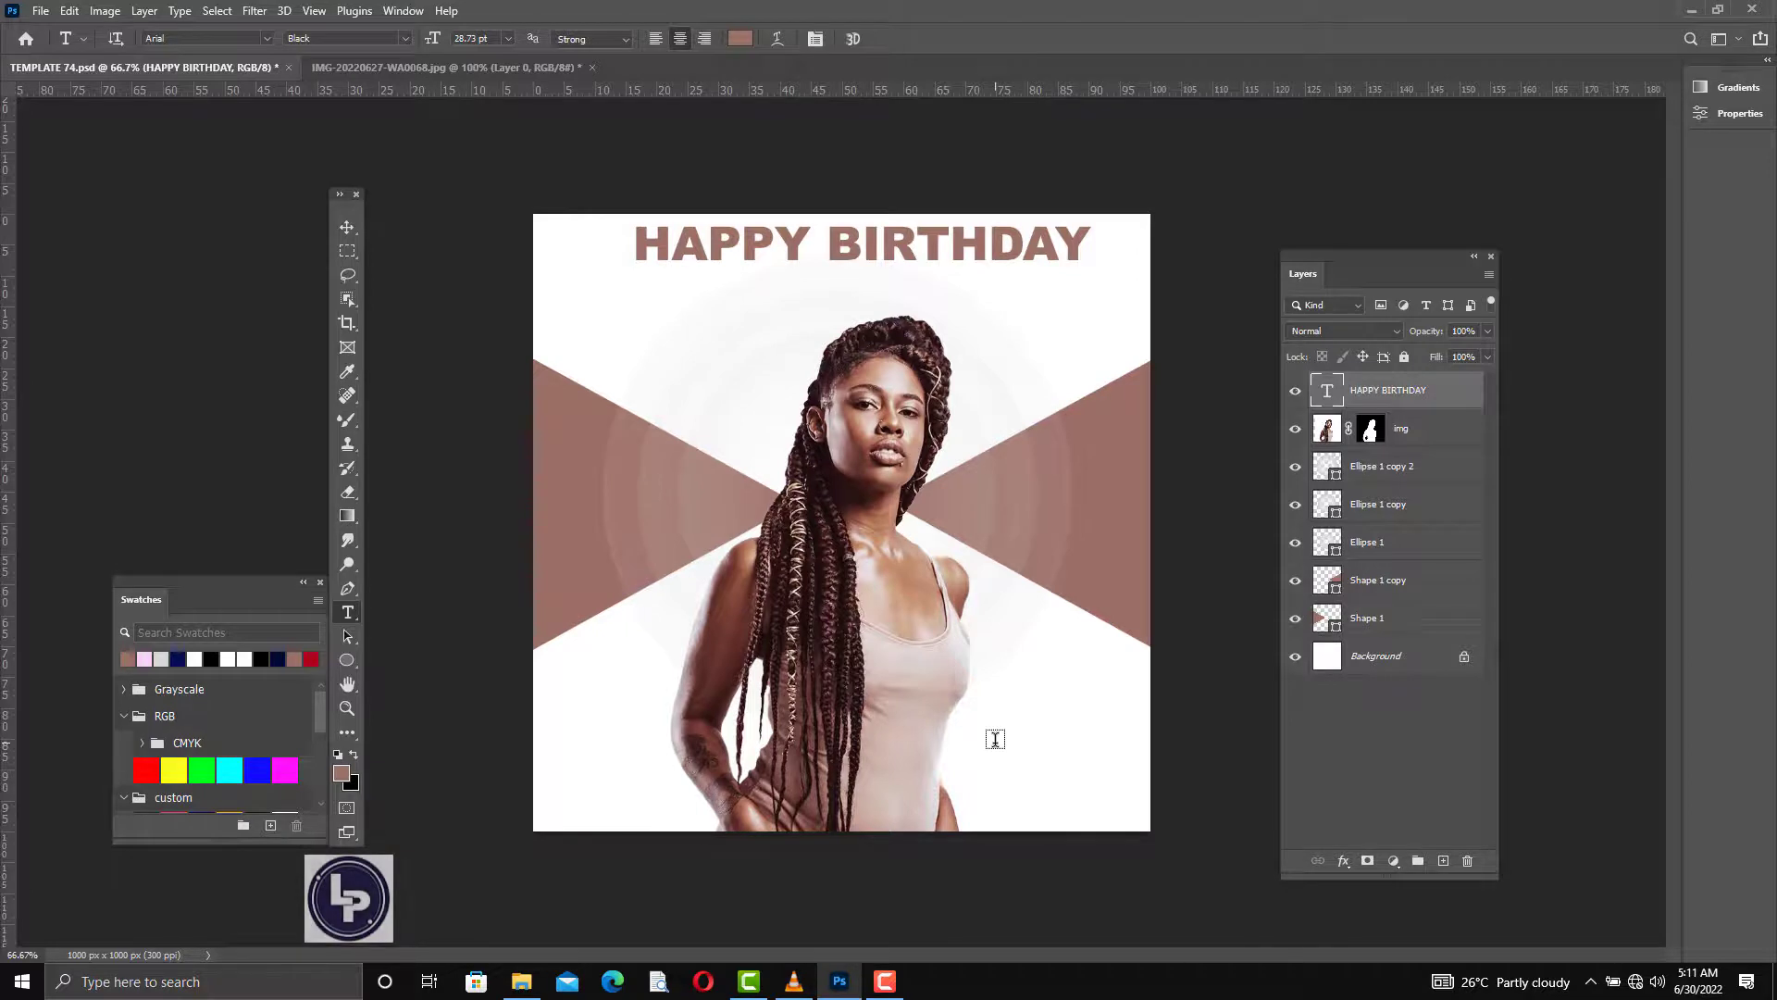
{"action": "left_click", "coordinate": [995, 739]}
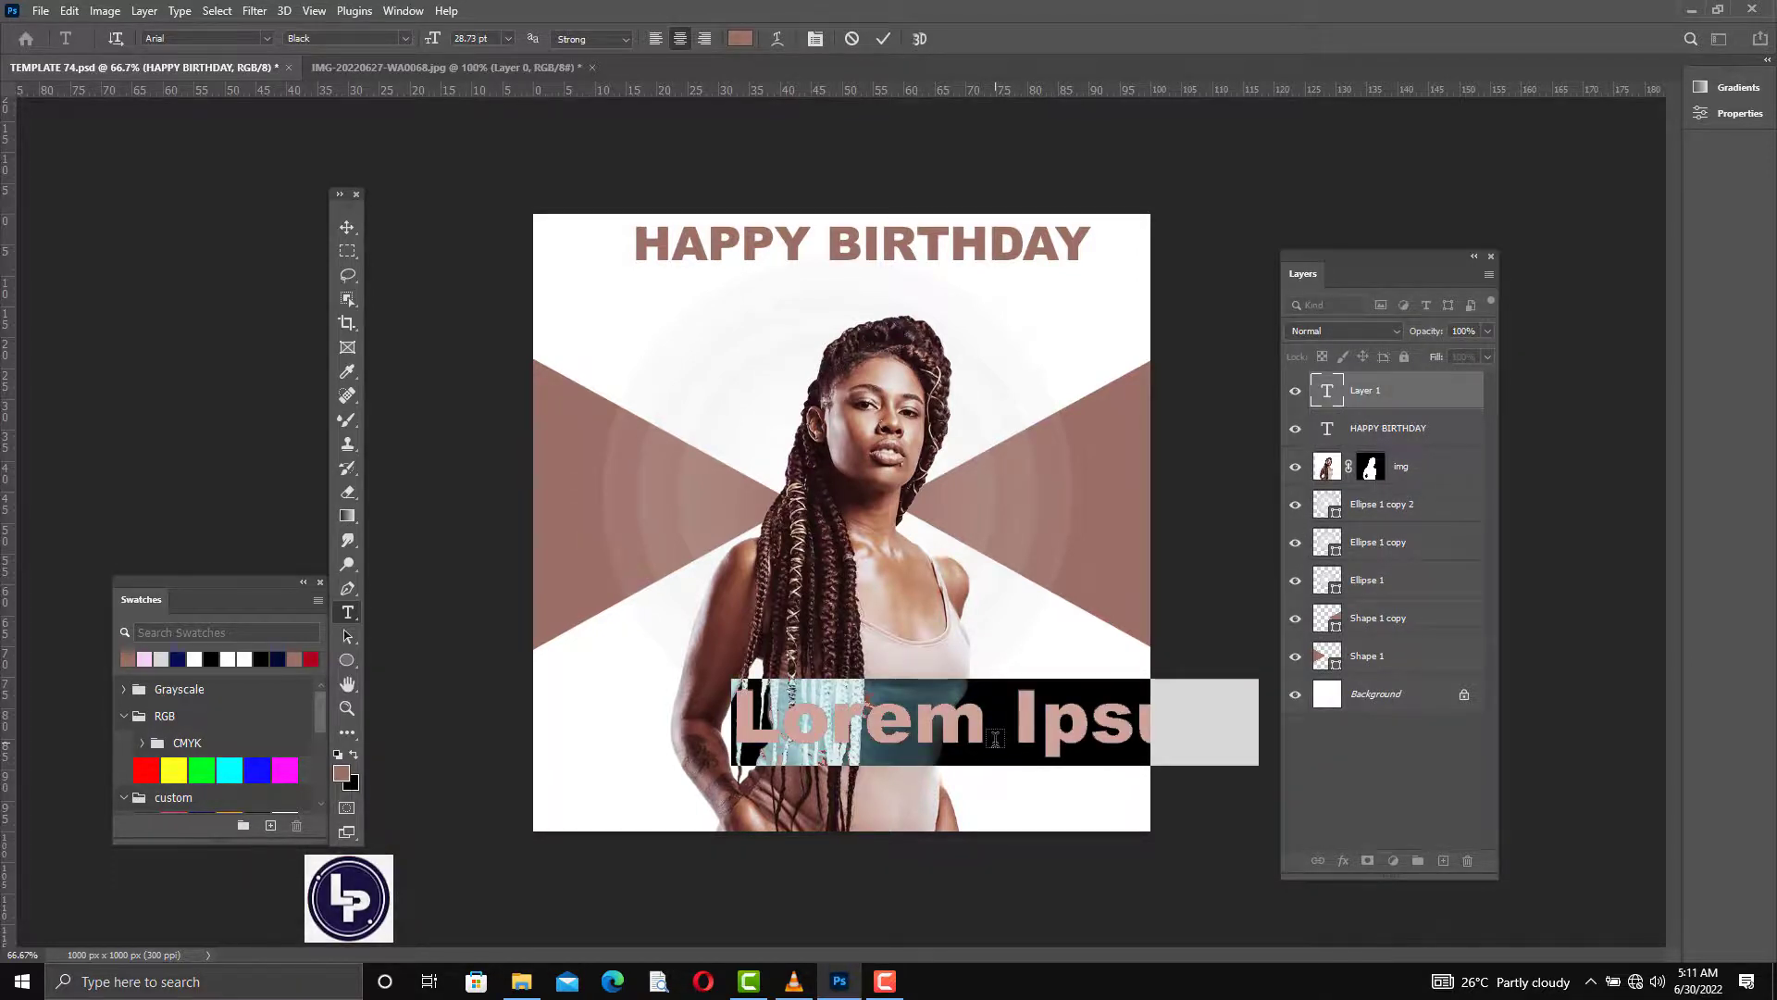
{"action": "type", "text": "Christabel"}
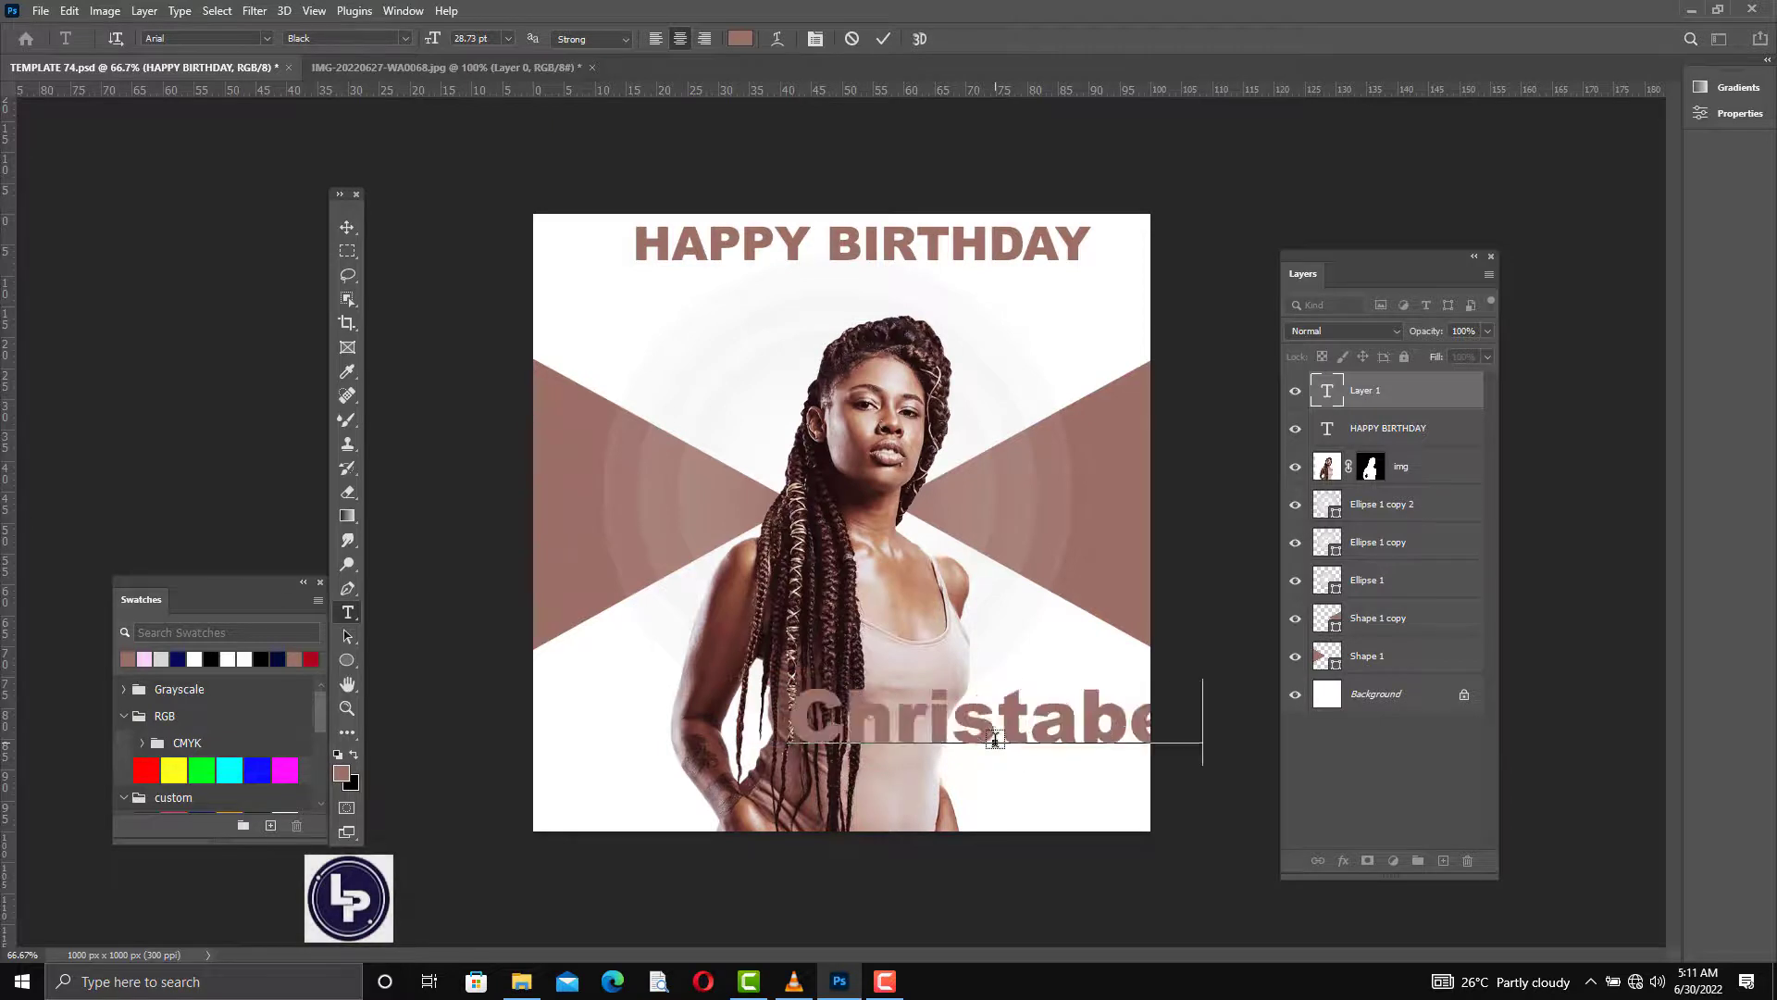
- Reduce the name text's font size to 11.73 pt
{"action": "key", "text": "ctrl+a"}
{"action": "key", "text": "ctrl+shift+comma"}
{"action": "key", "text": "ctrl+shift+comma"}
{"action": "key", "text": "ctrl+shift+comma"}
{"action": "key", "text": "ctrl+shift+comma"}
{"action": "key", "text": "ctrl+shift+comma"}
{"action": "key", "text": "ctrl+shift+comma"}
{"action": "key", "text": "ctrl+shift+comma"}
{"action": "key", "text": "ctrl+shift+comma"}
{"action": "key", "text": "ctrl+shift+comma"}
{"action": "key", "text": "ctrl+shift+comma"}
{"action": "key", "text": "ctrl+shift+comma"}
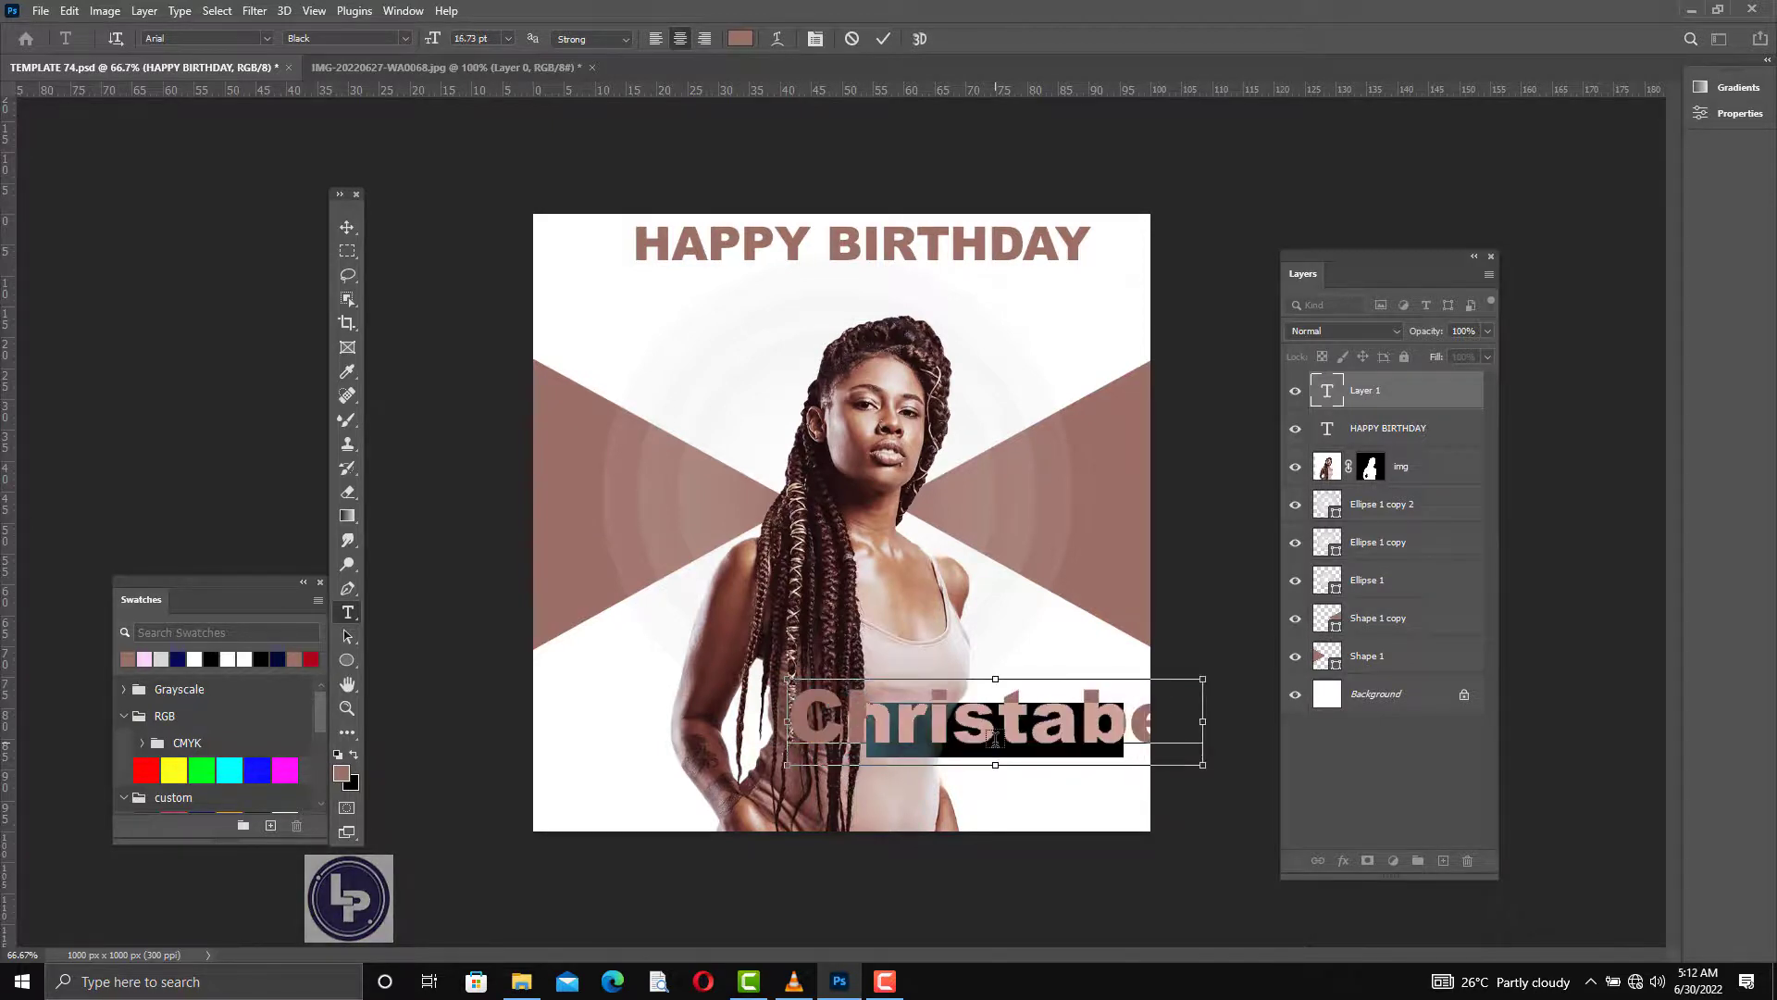
{"action": "left_click", "coordinate": [883, 38]}
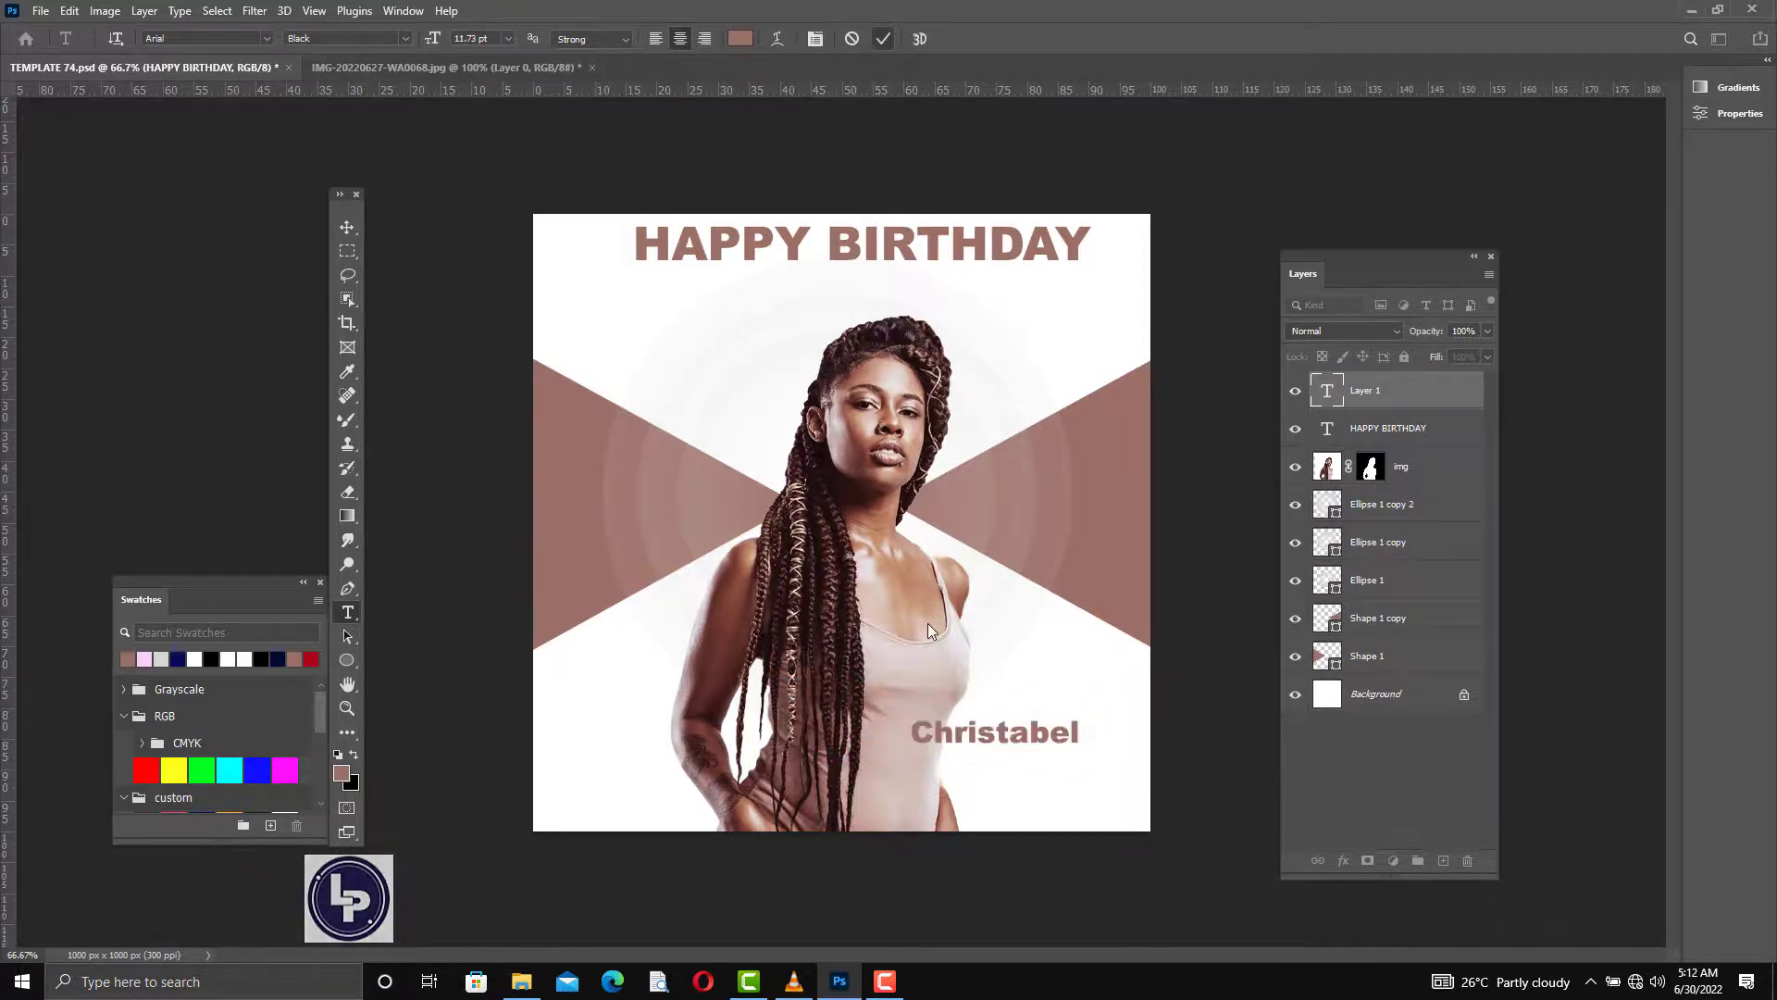
- Move the name text into the canvas's lower-right corner, beside the woman's hip
{"action": "key", "text": "v"}
{"action": "left_click_drag", "start_coordinate": [1045, 736], "coordinate": [1092, 786]}
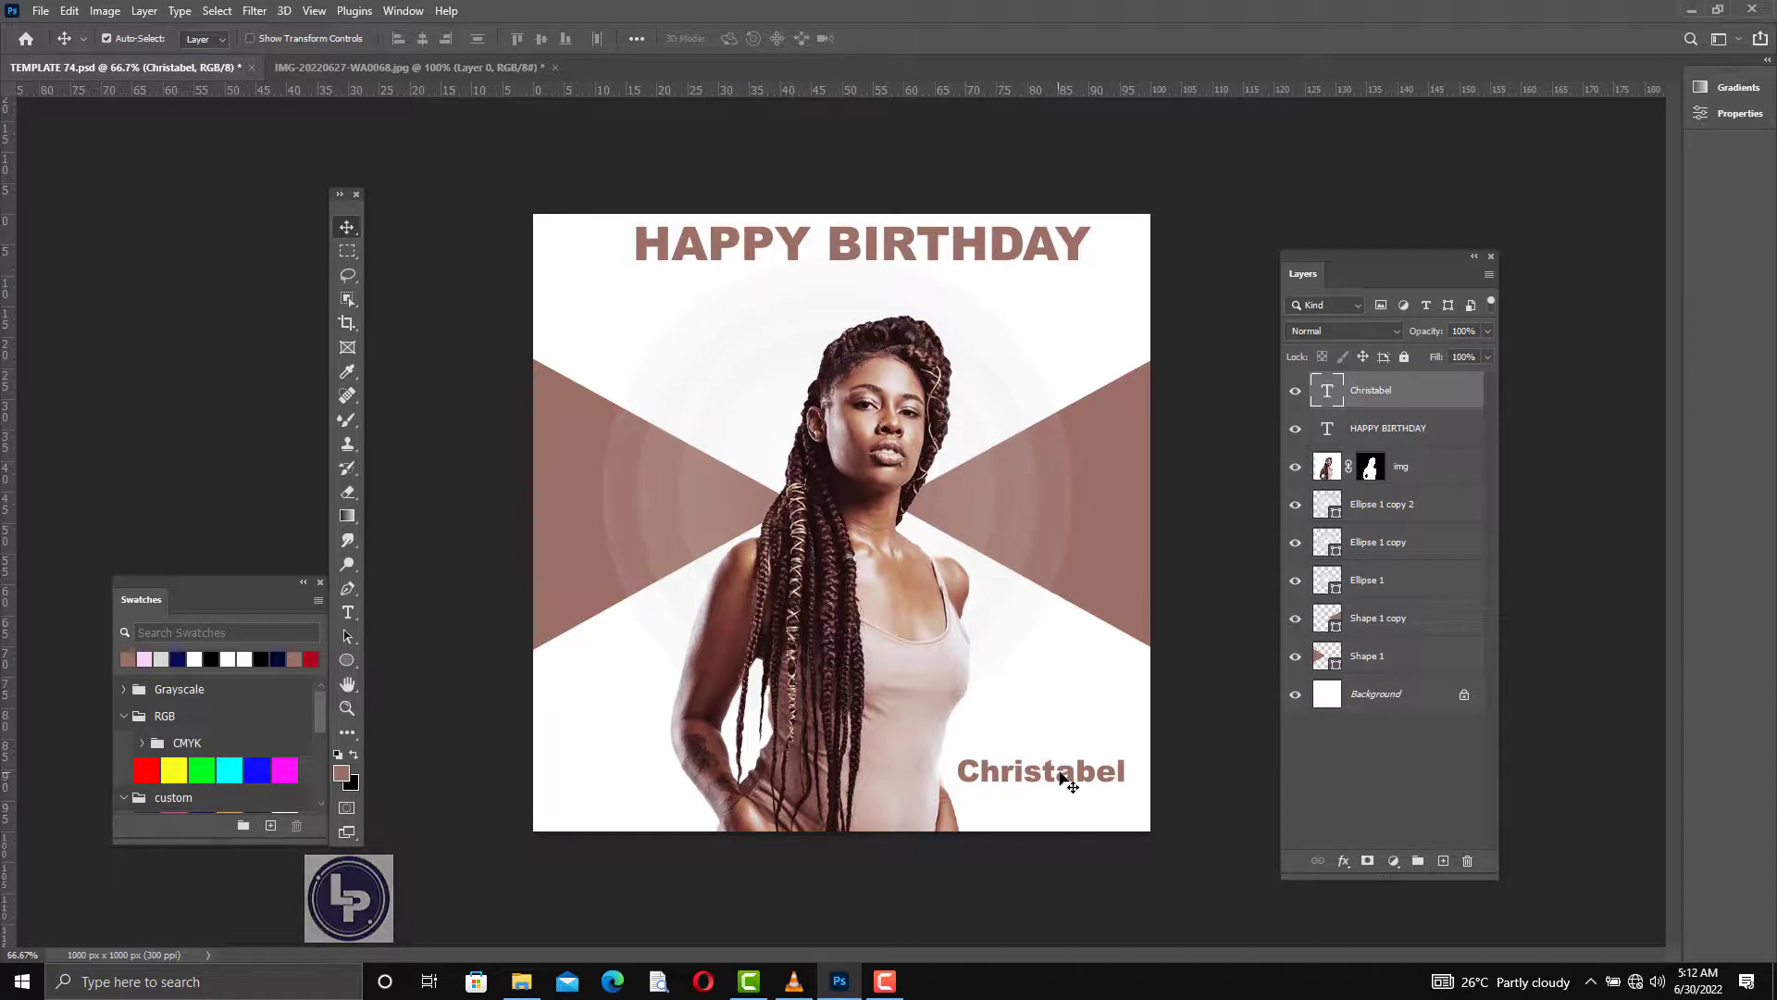
{"action": "left_click_drag", "start_coordinate": [1060, 772], "coordinate": [1066, 773]}
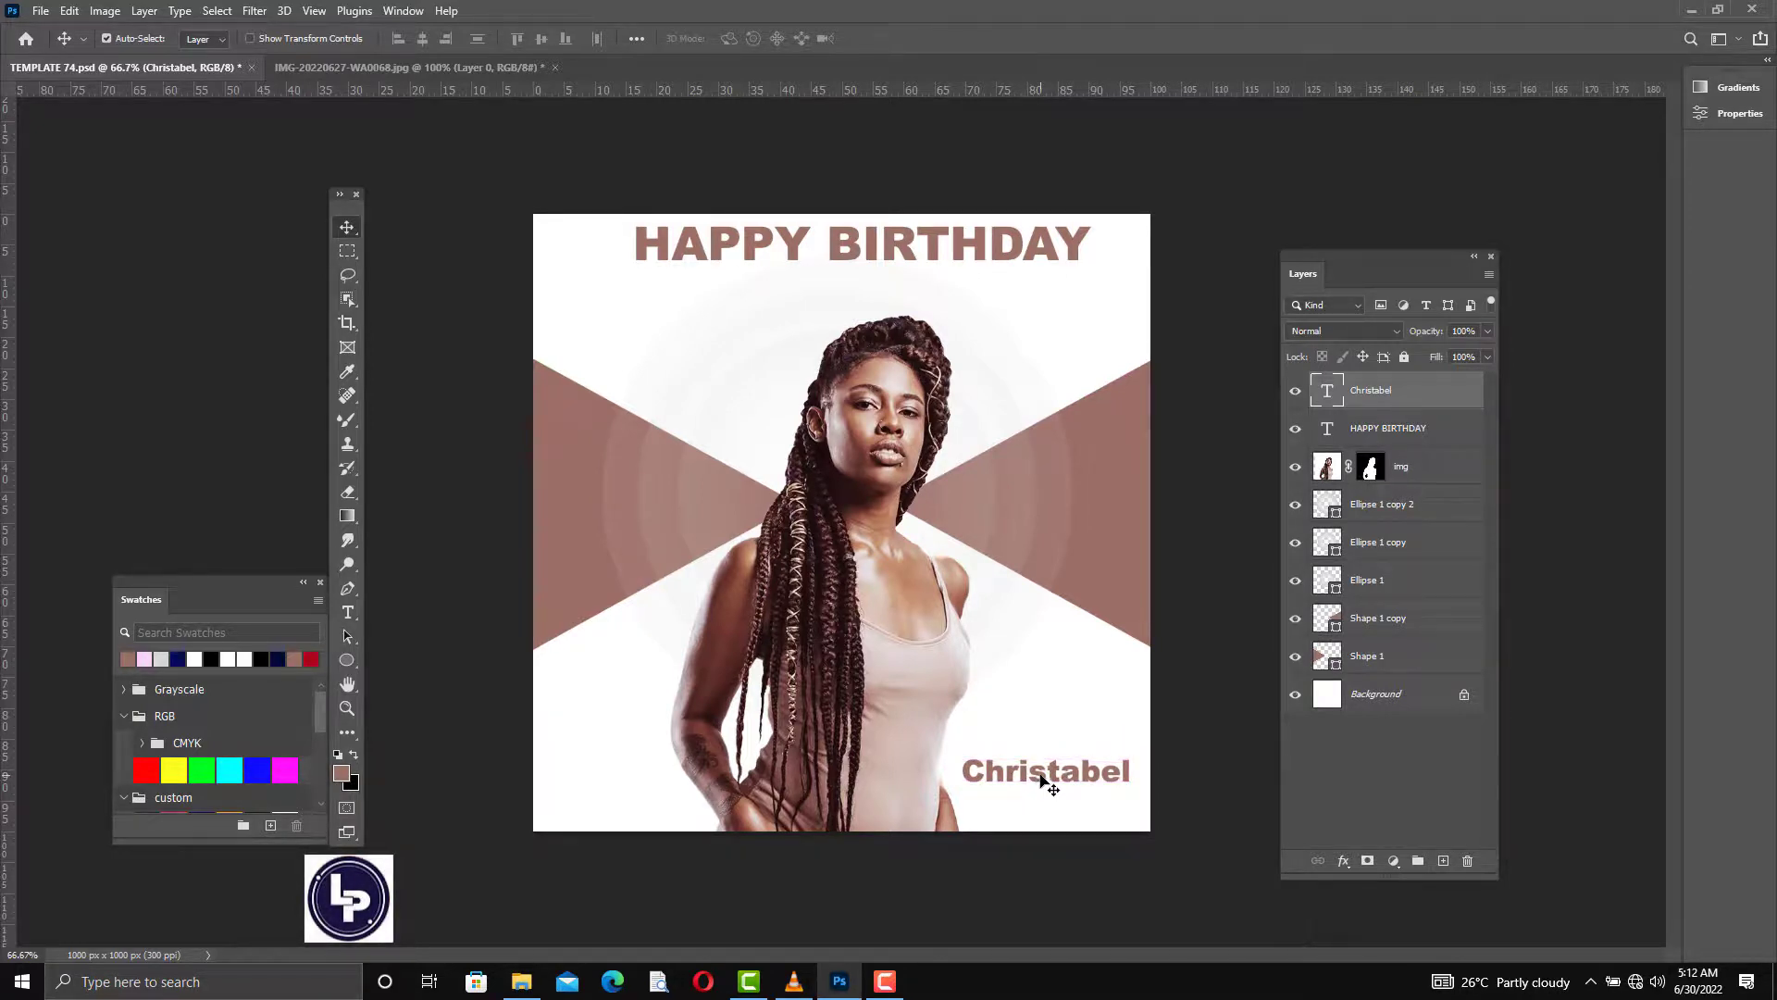
- Duplicate the name text layer and shift the copy 40 px down, directly below the original
{"action": "key", "text": "ctrl+j"}
{"action": "key", "text": "shift+Down"}
{"action": "key", "text": "shift+Down"}
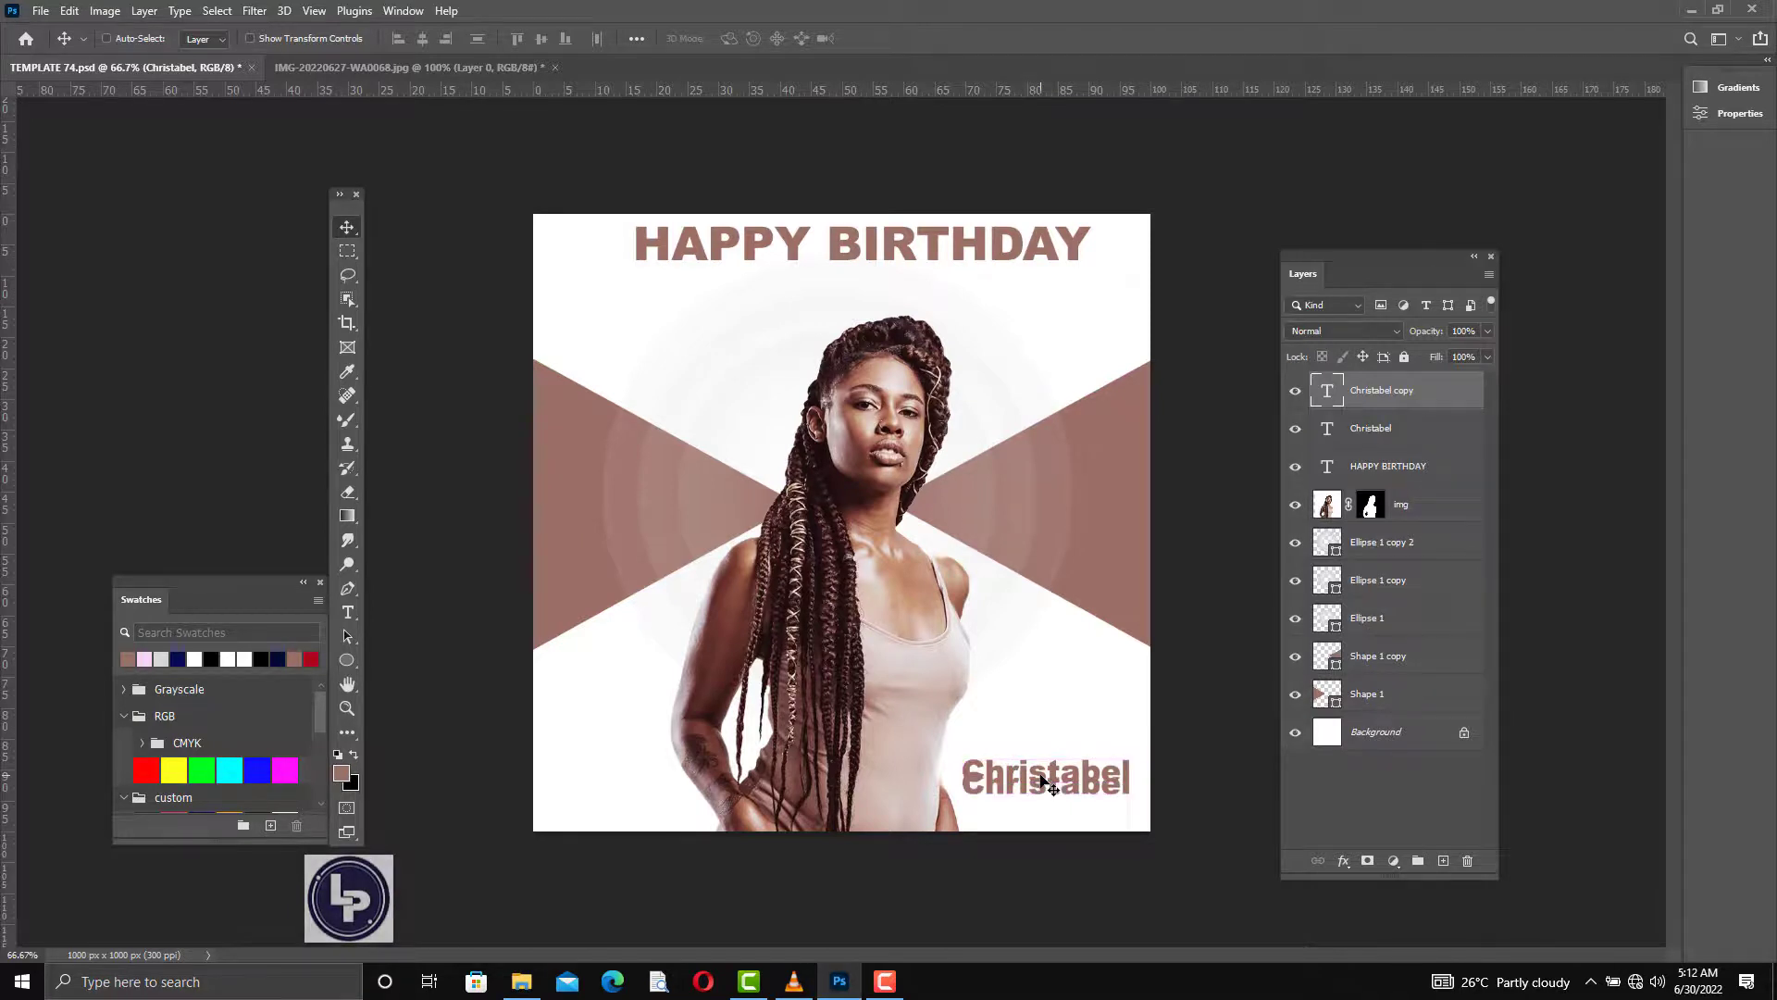
{"action": "key", "text": "shift+Down"}
{"action": "key", "text": "shift+Down"}
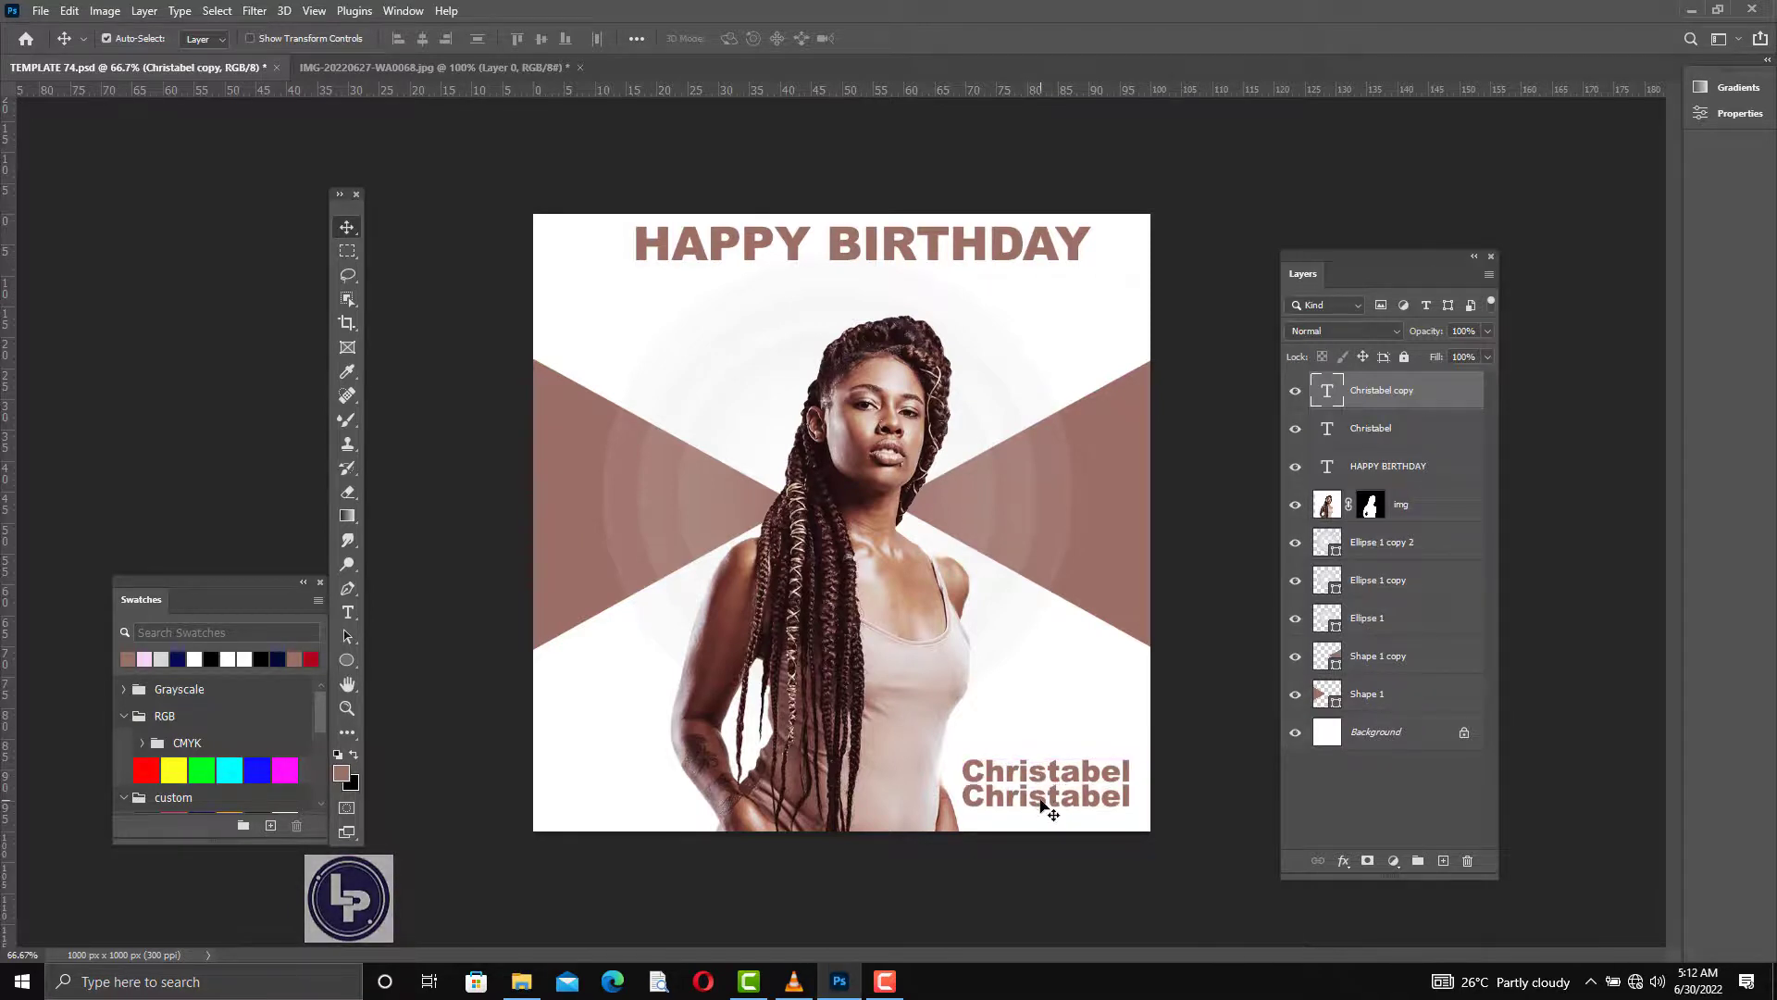
- Replace the lower name copy's text with the celebrant's birthday date
{"action": "key", "text": "t"}
{"action": "double_click", "coordinate": [1046, 801]}
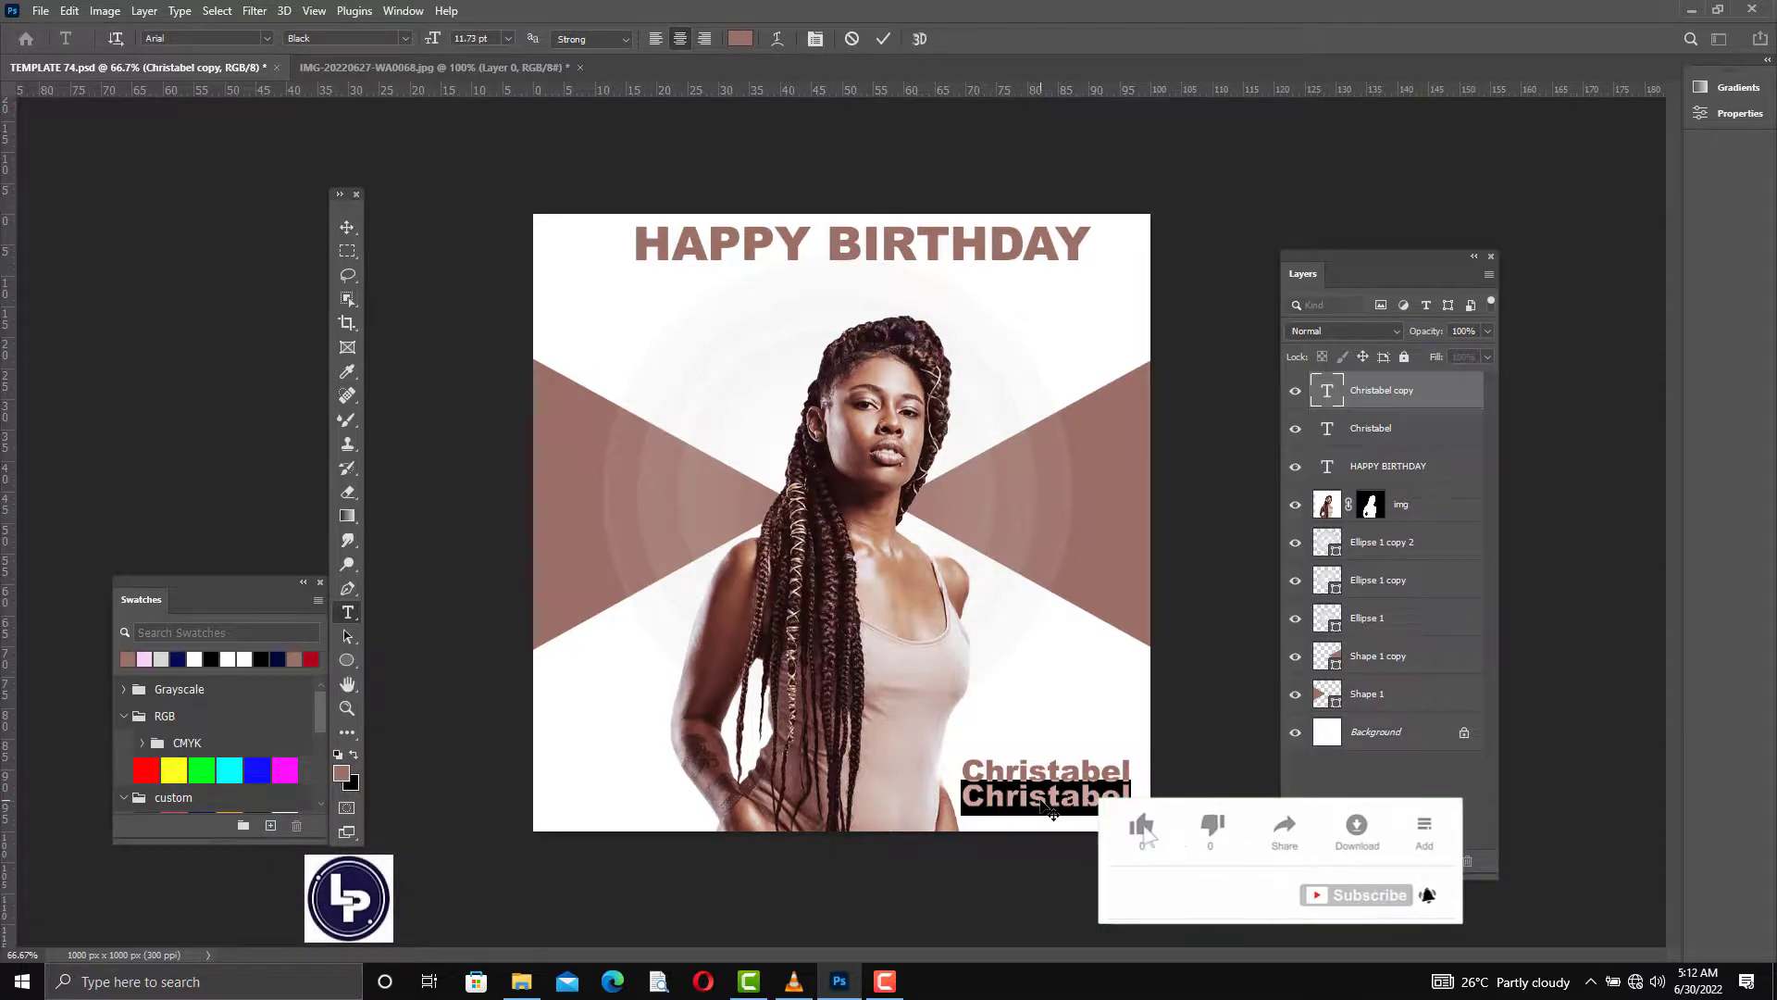
{"action": "left_click", "coordinate": [1052, 811]}
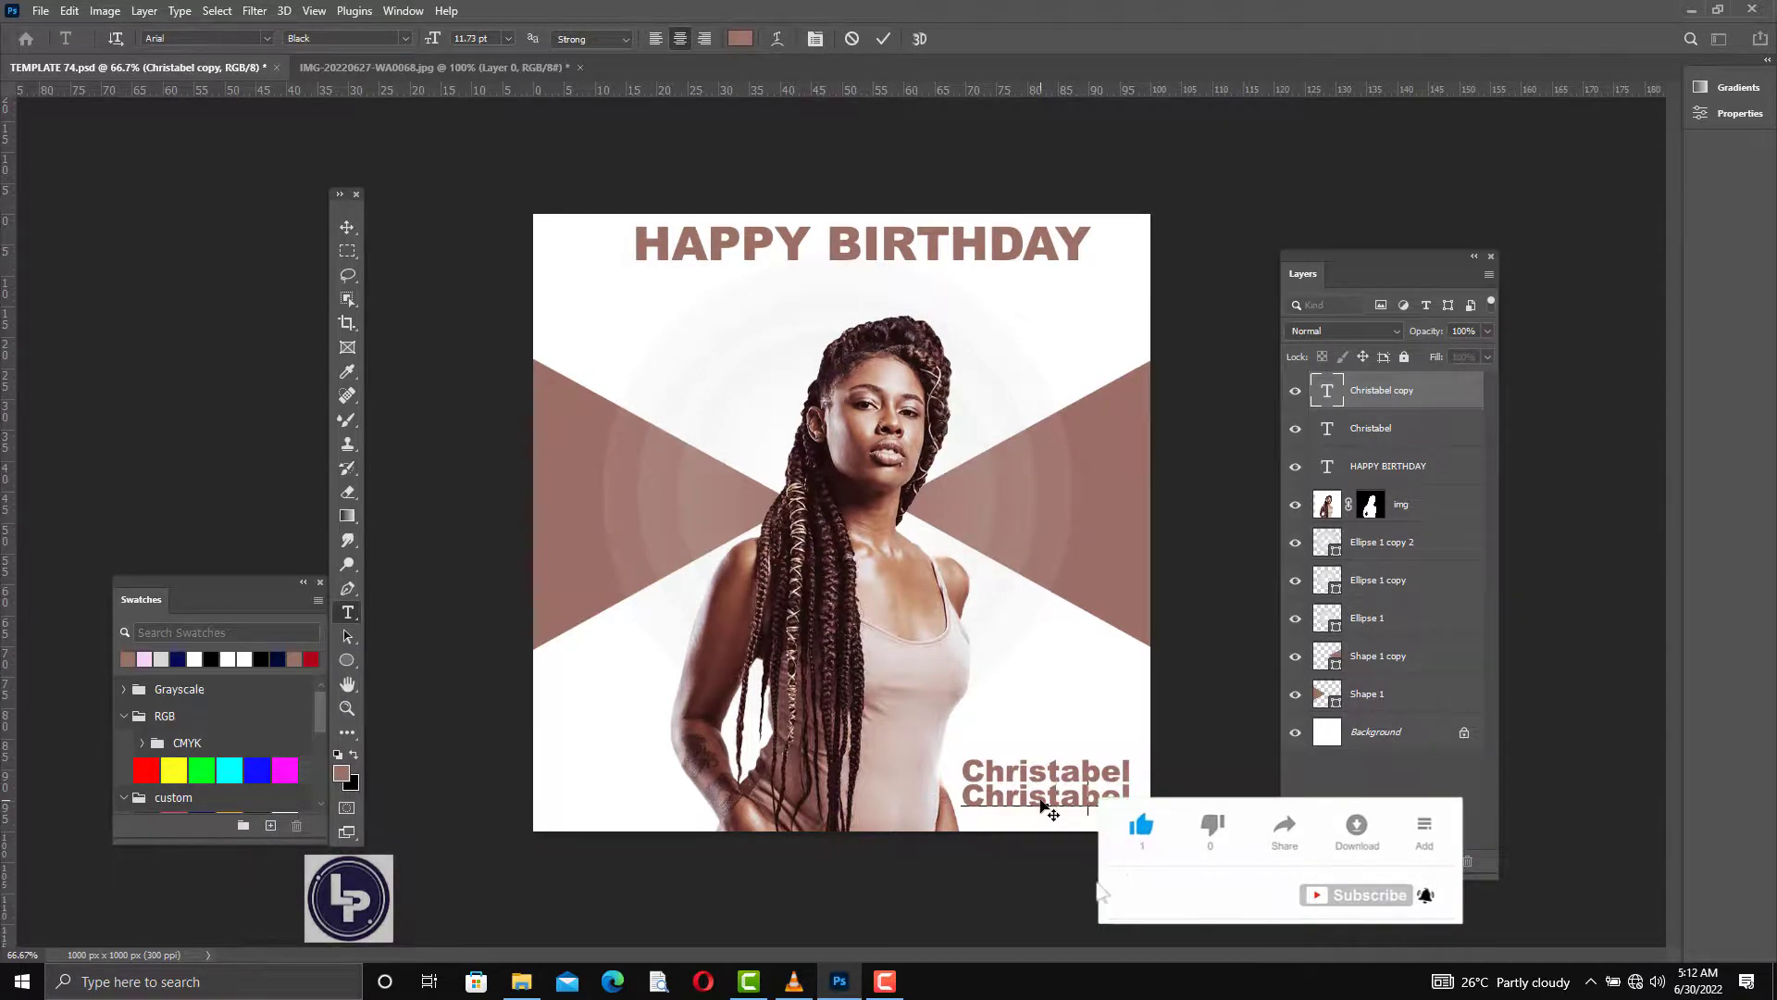
{"action": "type", "text": "30th June"}
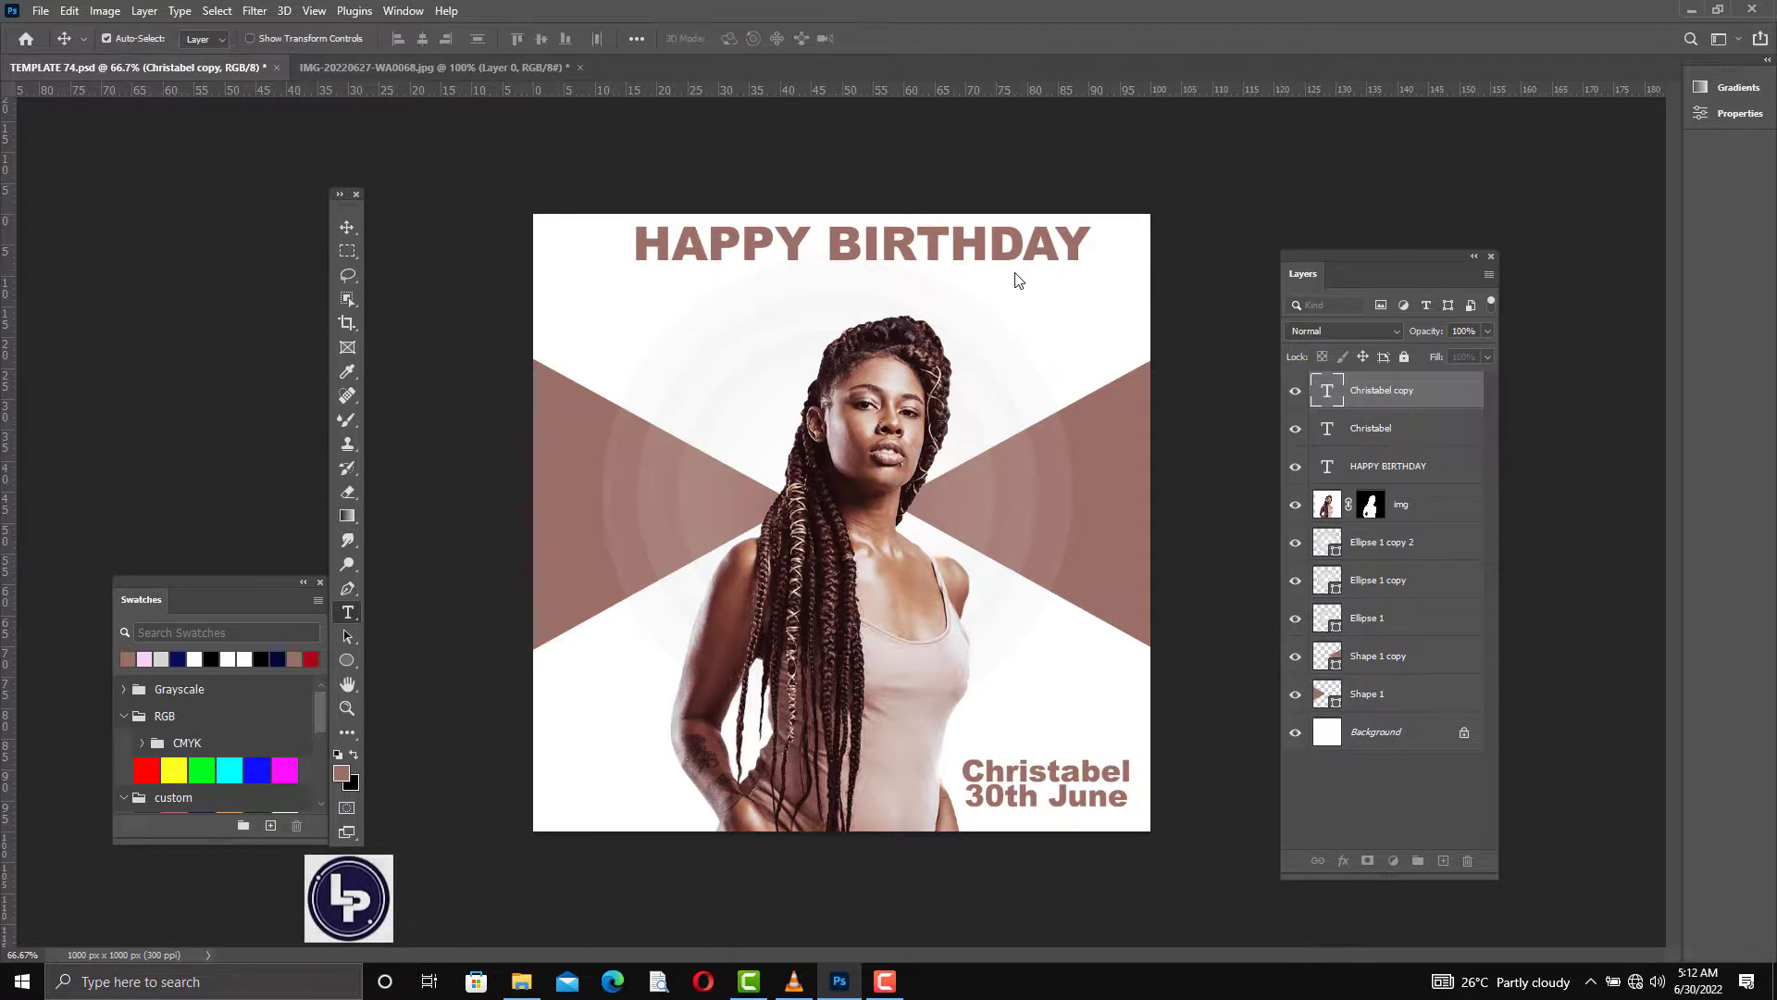
{"action": "key", "text": "ctrl+Return"}
- Nudge the date text 7 px down to widen the gap below the name
{"action": "key", "text": "v"}
{"action": "key", "text": "Down"}
{"action": "key", "text": "Down"}
{"action": "key", "text": "Down"}
{"action": "key", "text": "Down"}
{"action": "key", "text": "Down"}
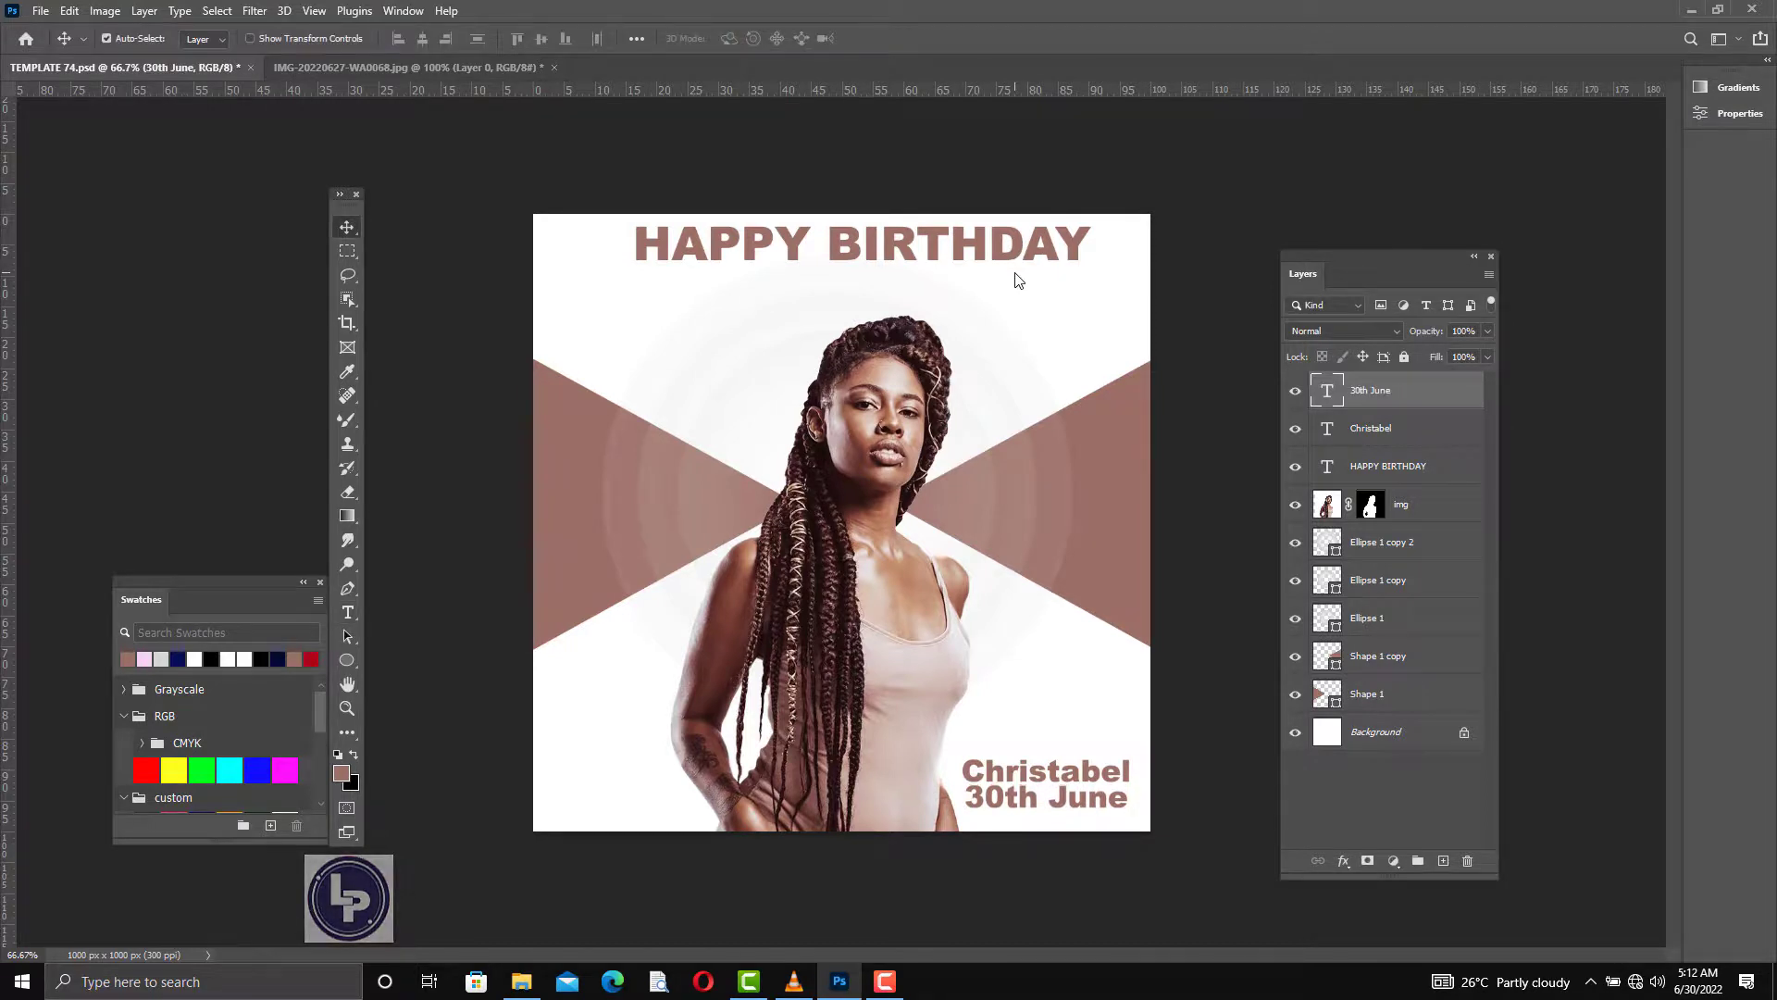
{"action": "key", "text": "Down"}
{"action": "key", "text": "Down"}
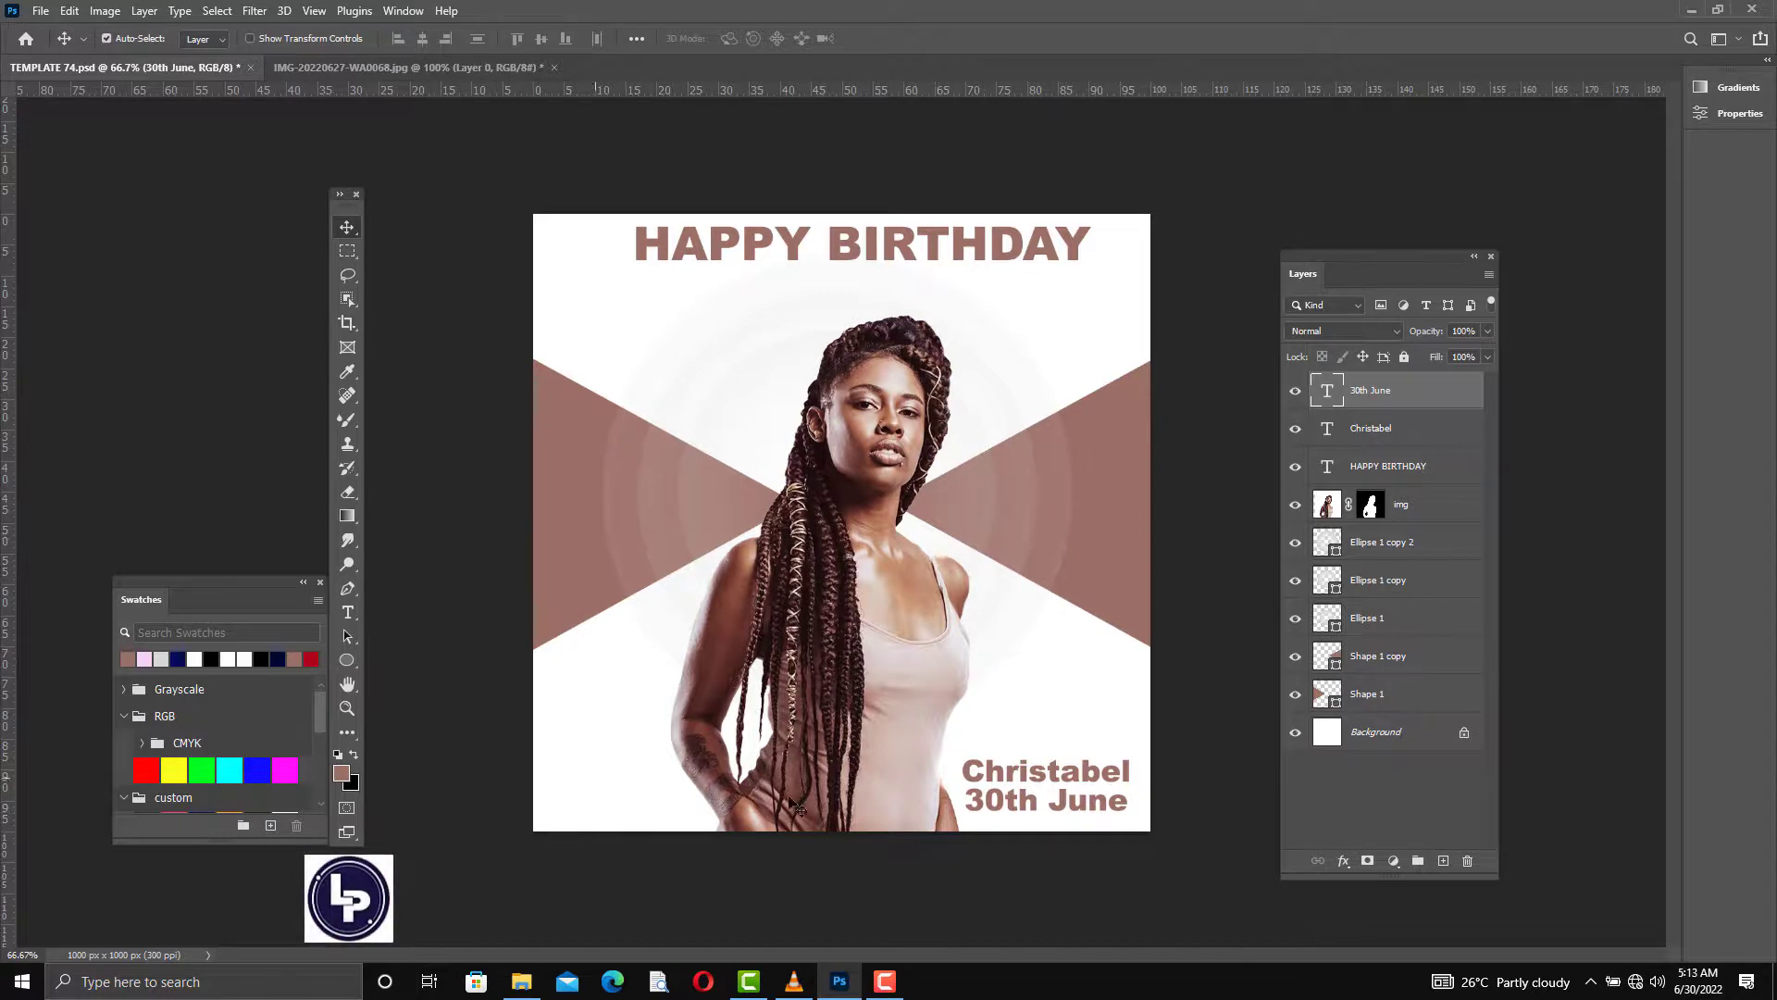
- Draw a small brown filled circle with the Ellipse tool just above the name text
{"action": "left_click", "coordinate": [348, 661]}
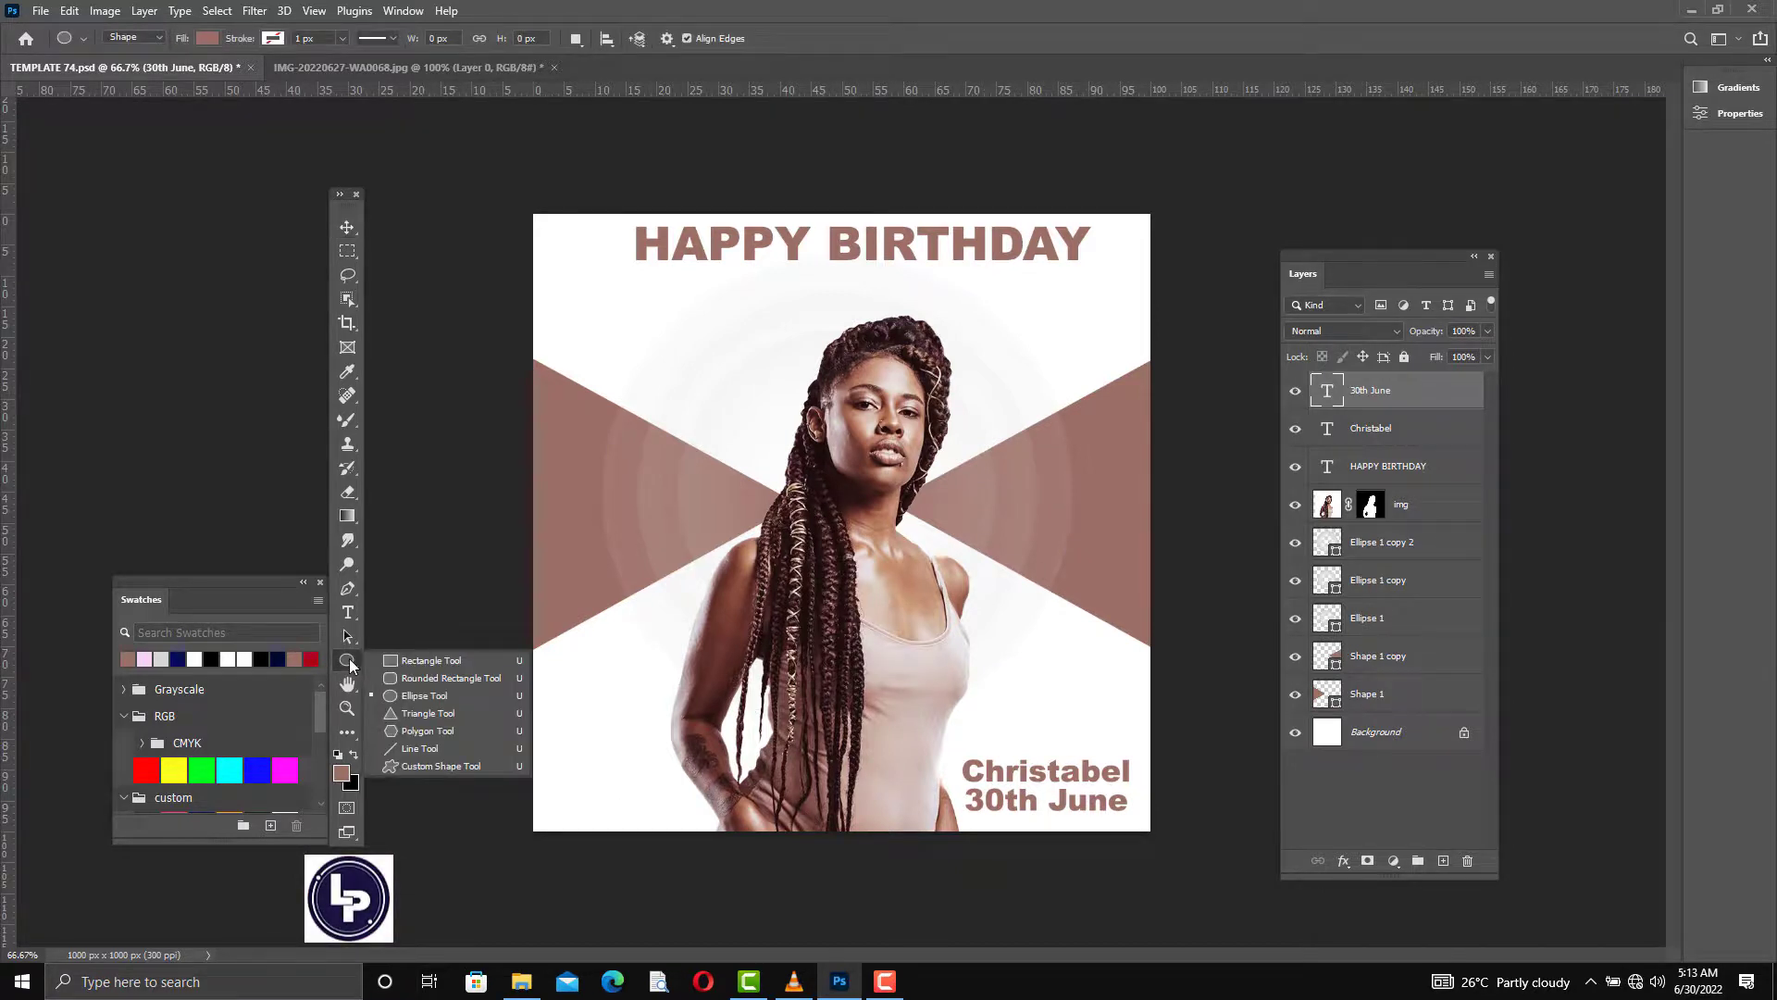
{"action": "left_click", "coordinate": [453, 694]}
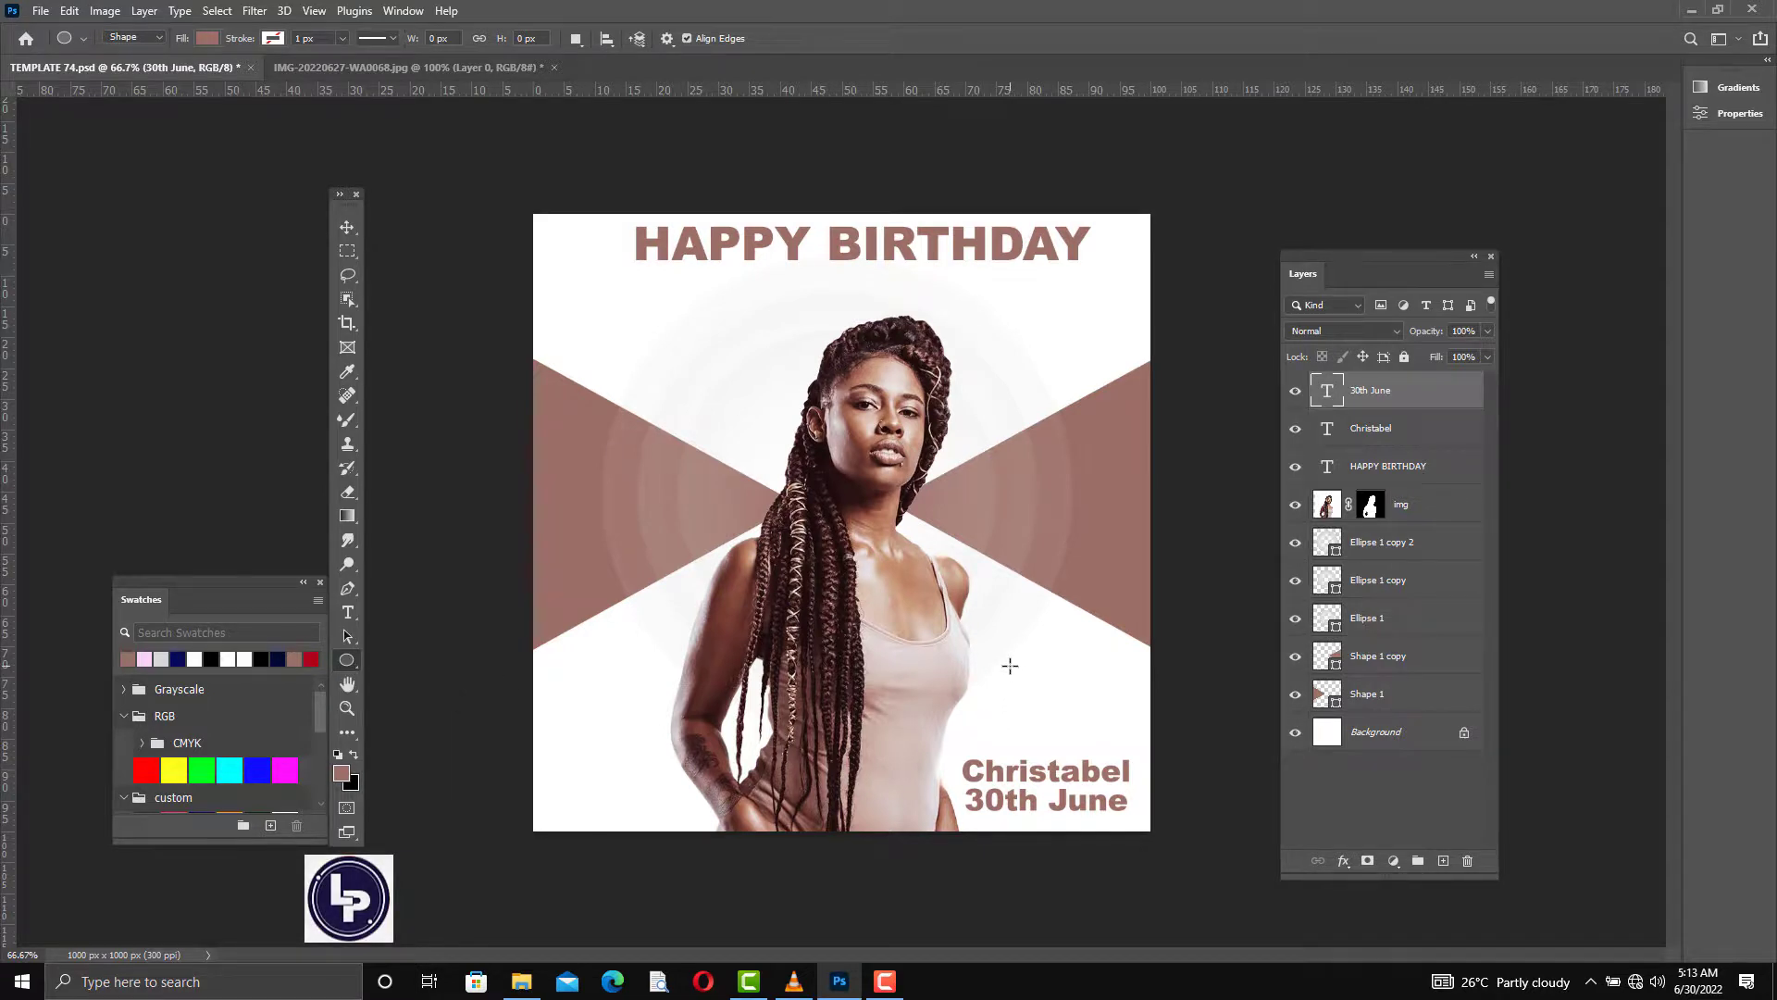
{"action": "left_click_drag", "start_coordinate": [1007, 668], "coordinate": [1090, 746]}
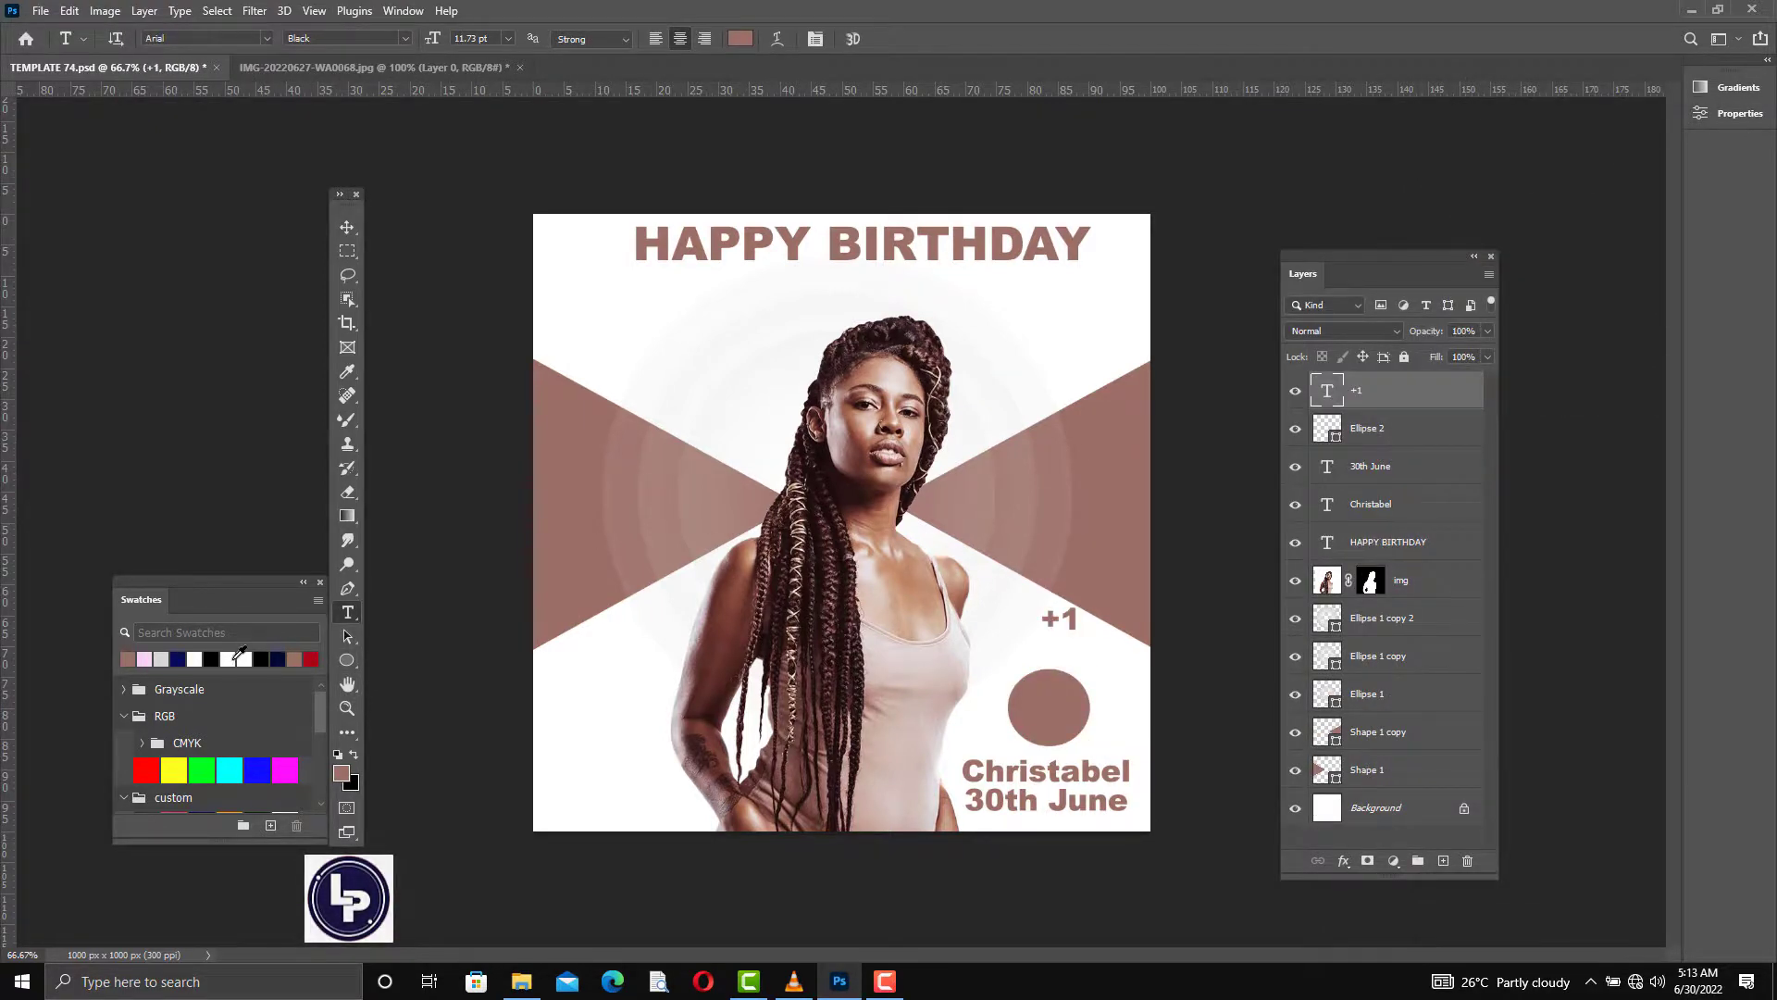
- Move the +1 text onto the small brown circle, fill it with white and centre it there
{"action": "key", "text": "v"}
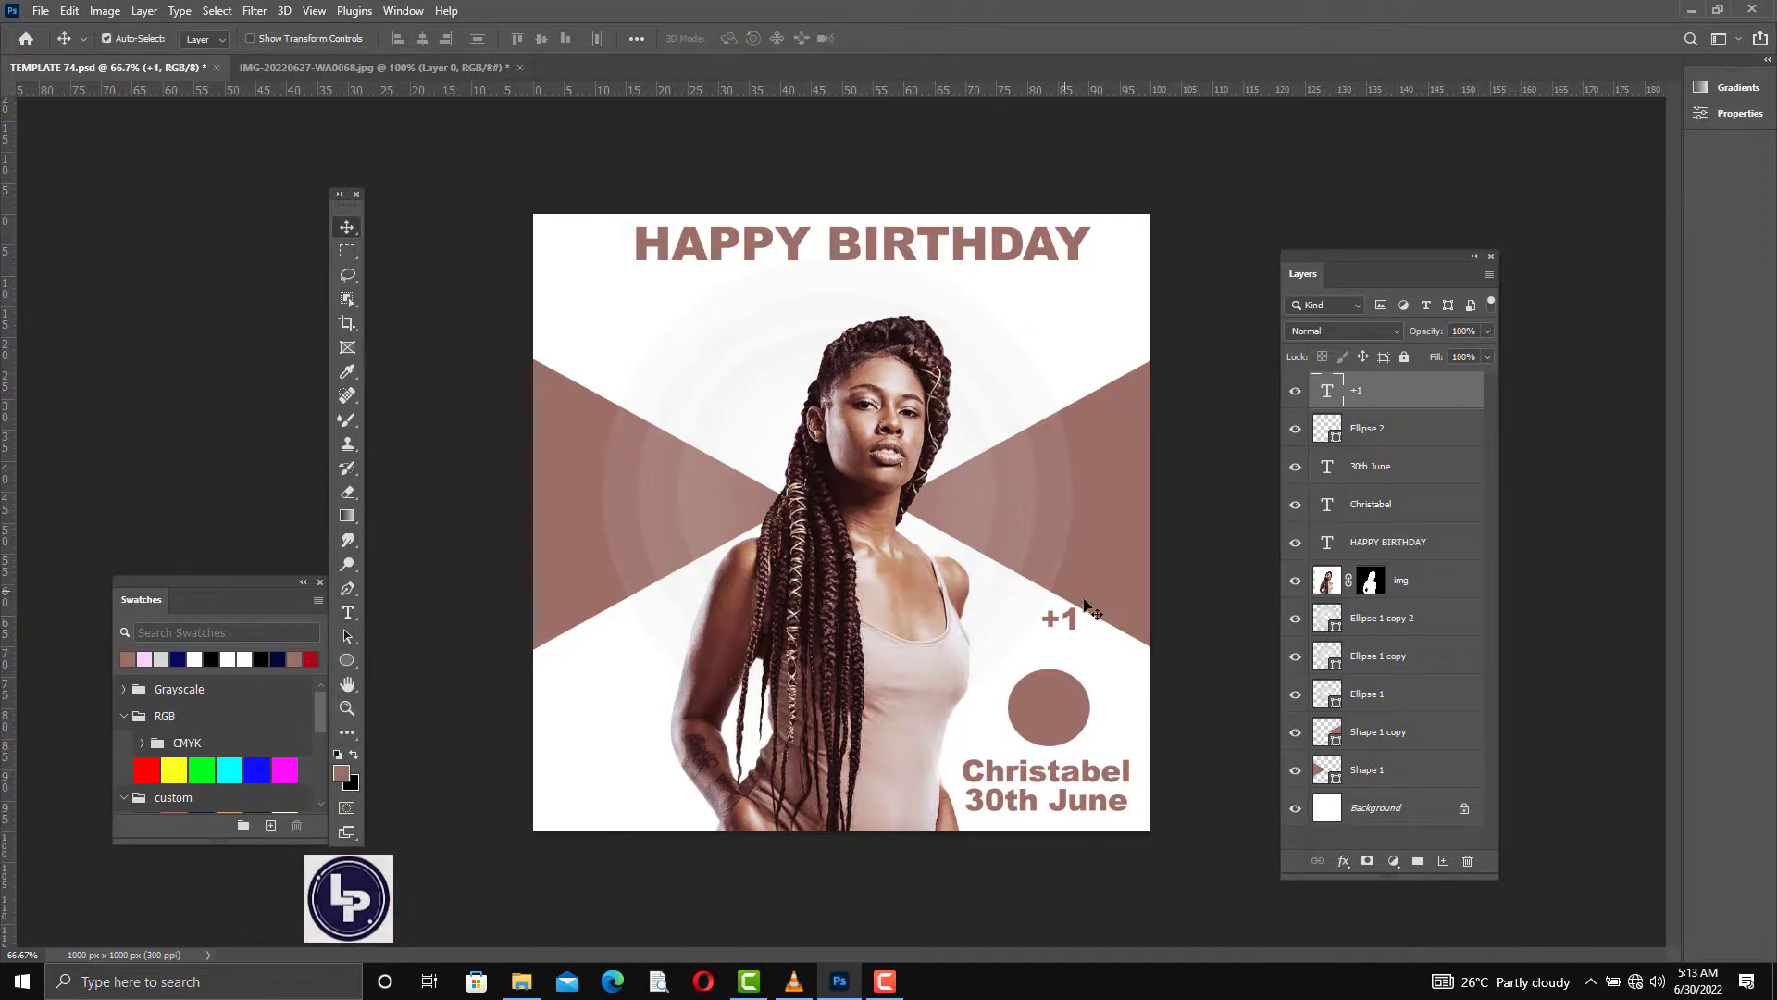
{"action": "left_click_drag", "start_coordinate": [1072, 627], "coordinate": [1060, 720]}
{"action": "left_click", "coordinate": [193, 658]}
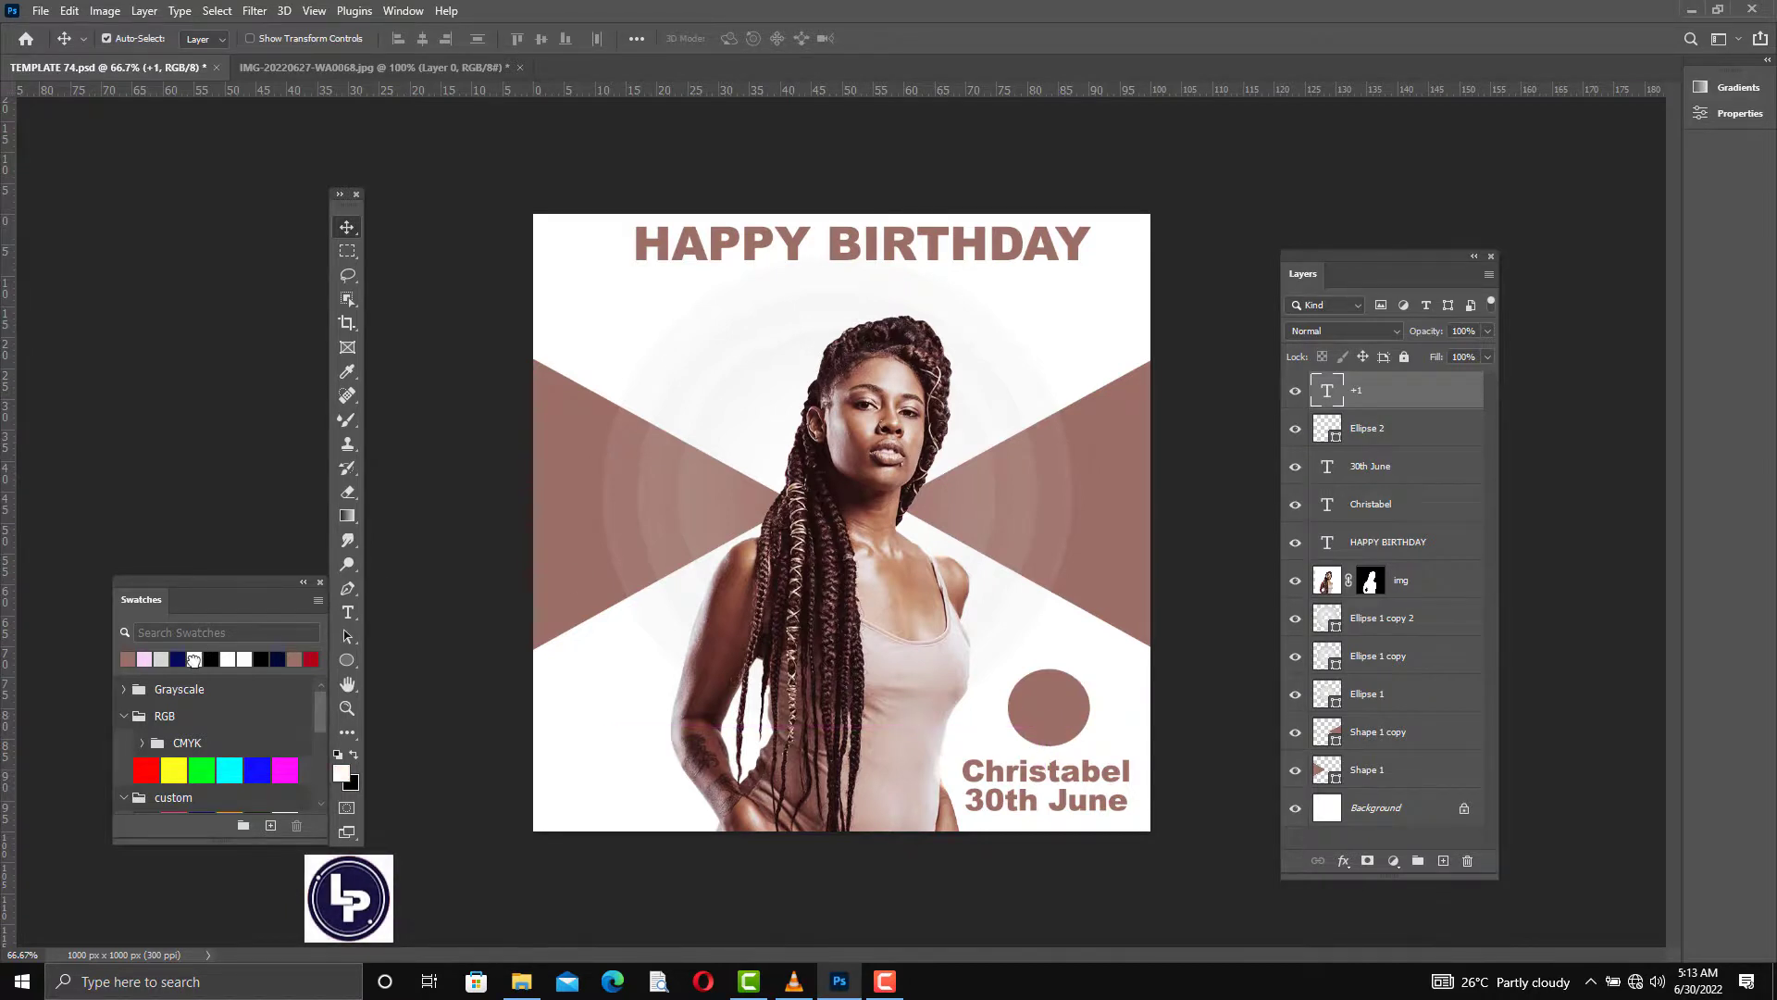
{"action": "key", "text": "alt+BackSpace"}
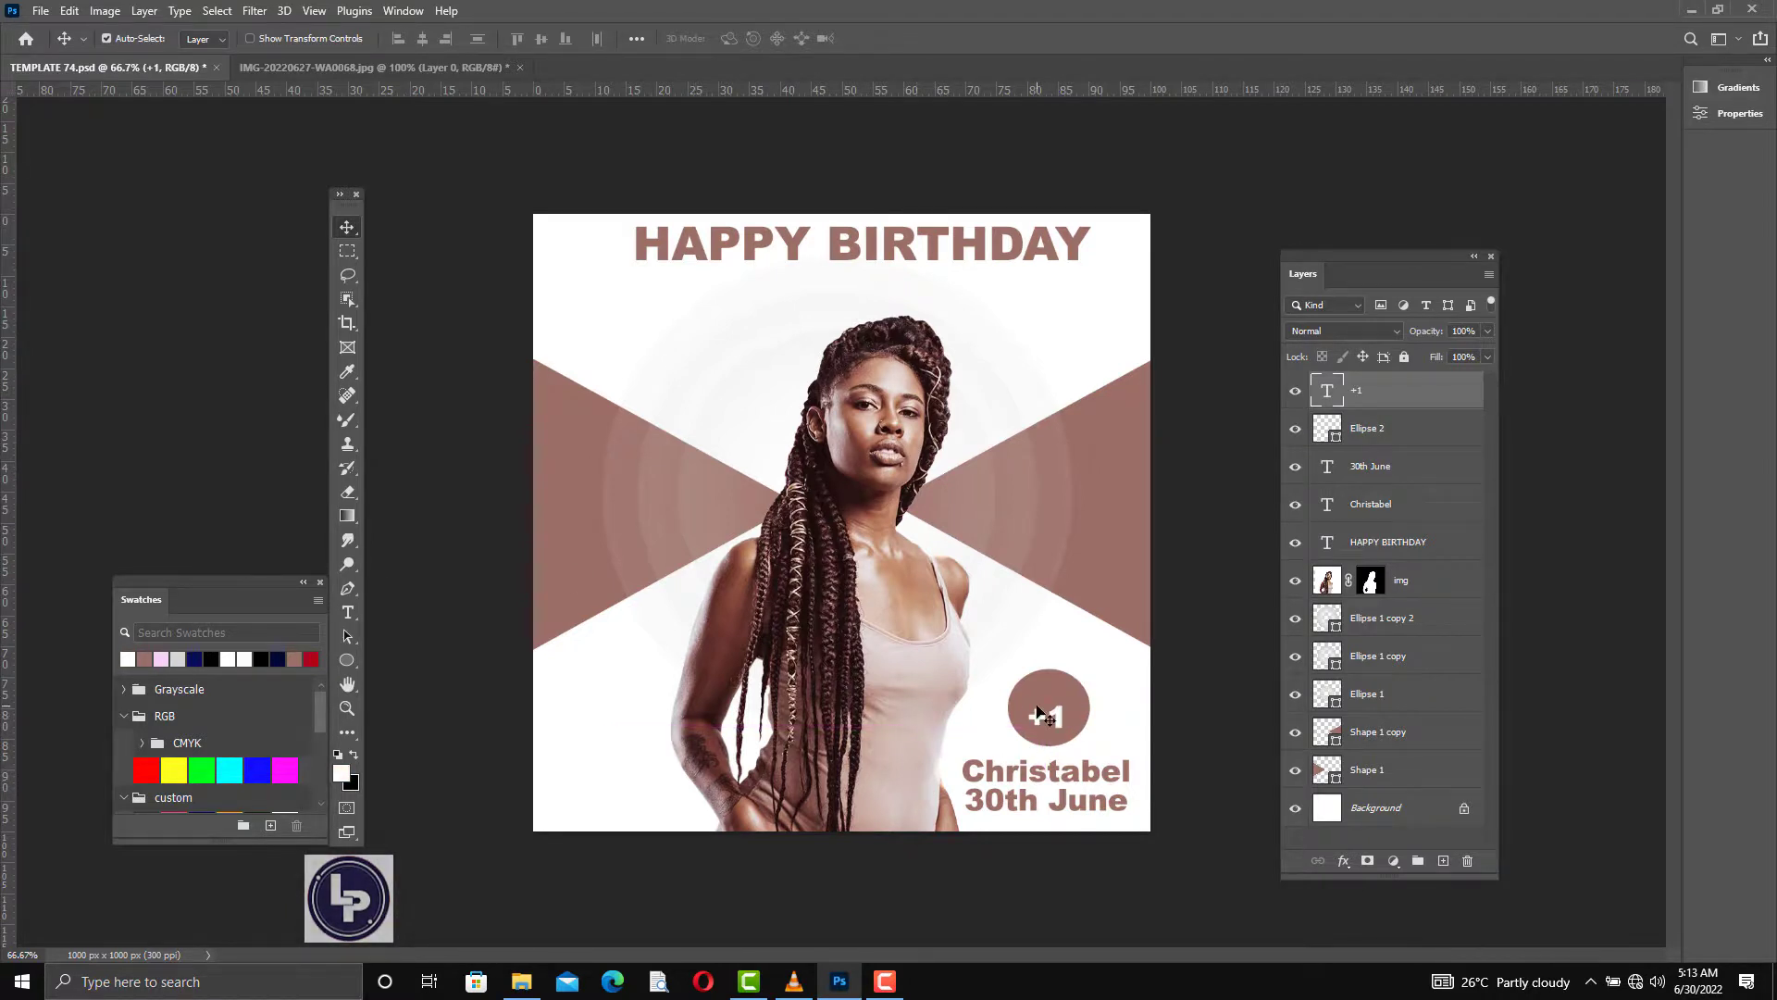
{"action": "left_click_drag", "start_coordinate": [1064, 718], "coordinate": [1061, 710]}
- Scale the +1 text up to about 146% within the brown circle
{"action": "key", "text": "ctrl+t"}
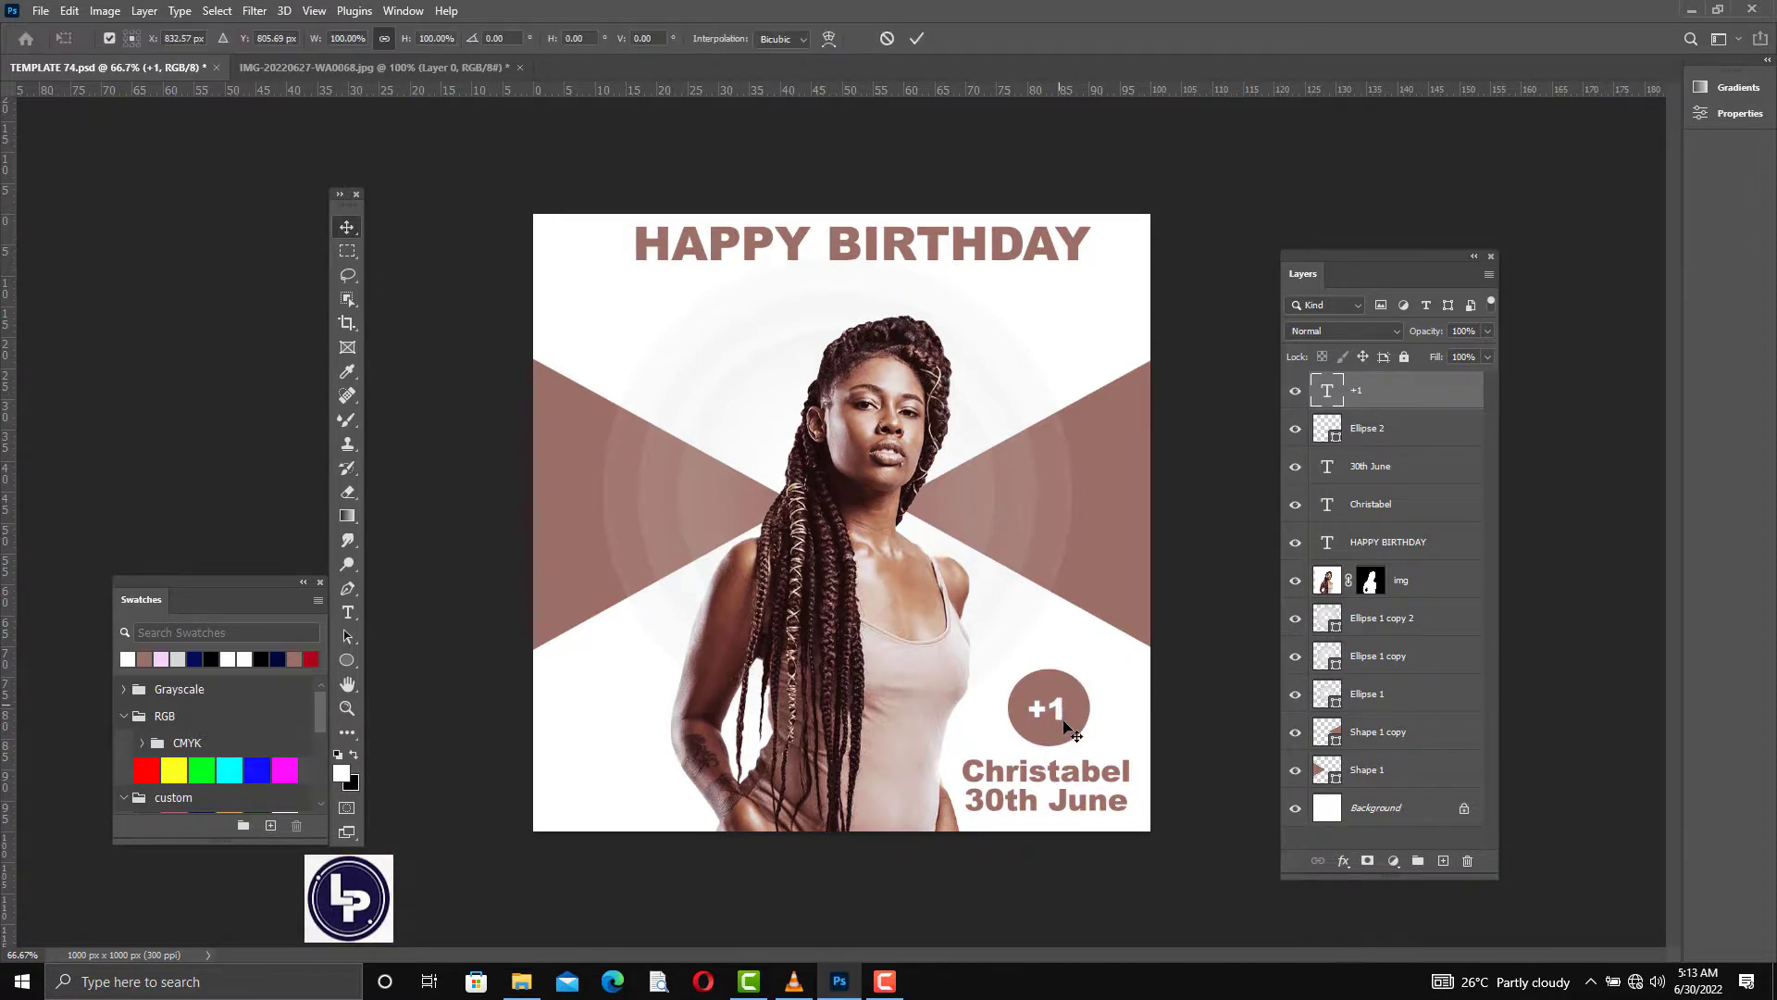
{"action": "left_click_drag", "start_coordinate": [1067, 728], "coordinate": [1017, 686]}
{"action": "key", "text": "Return"}
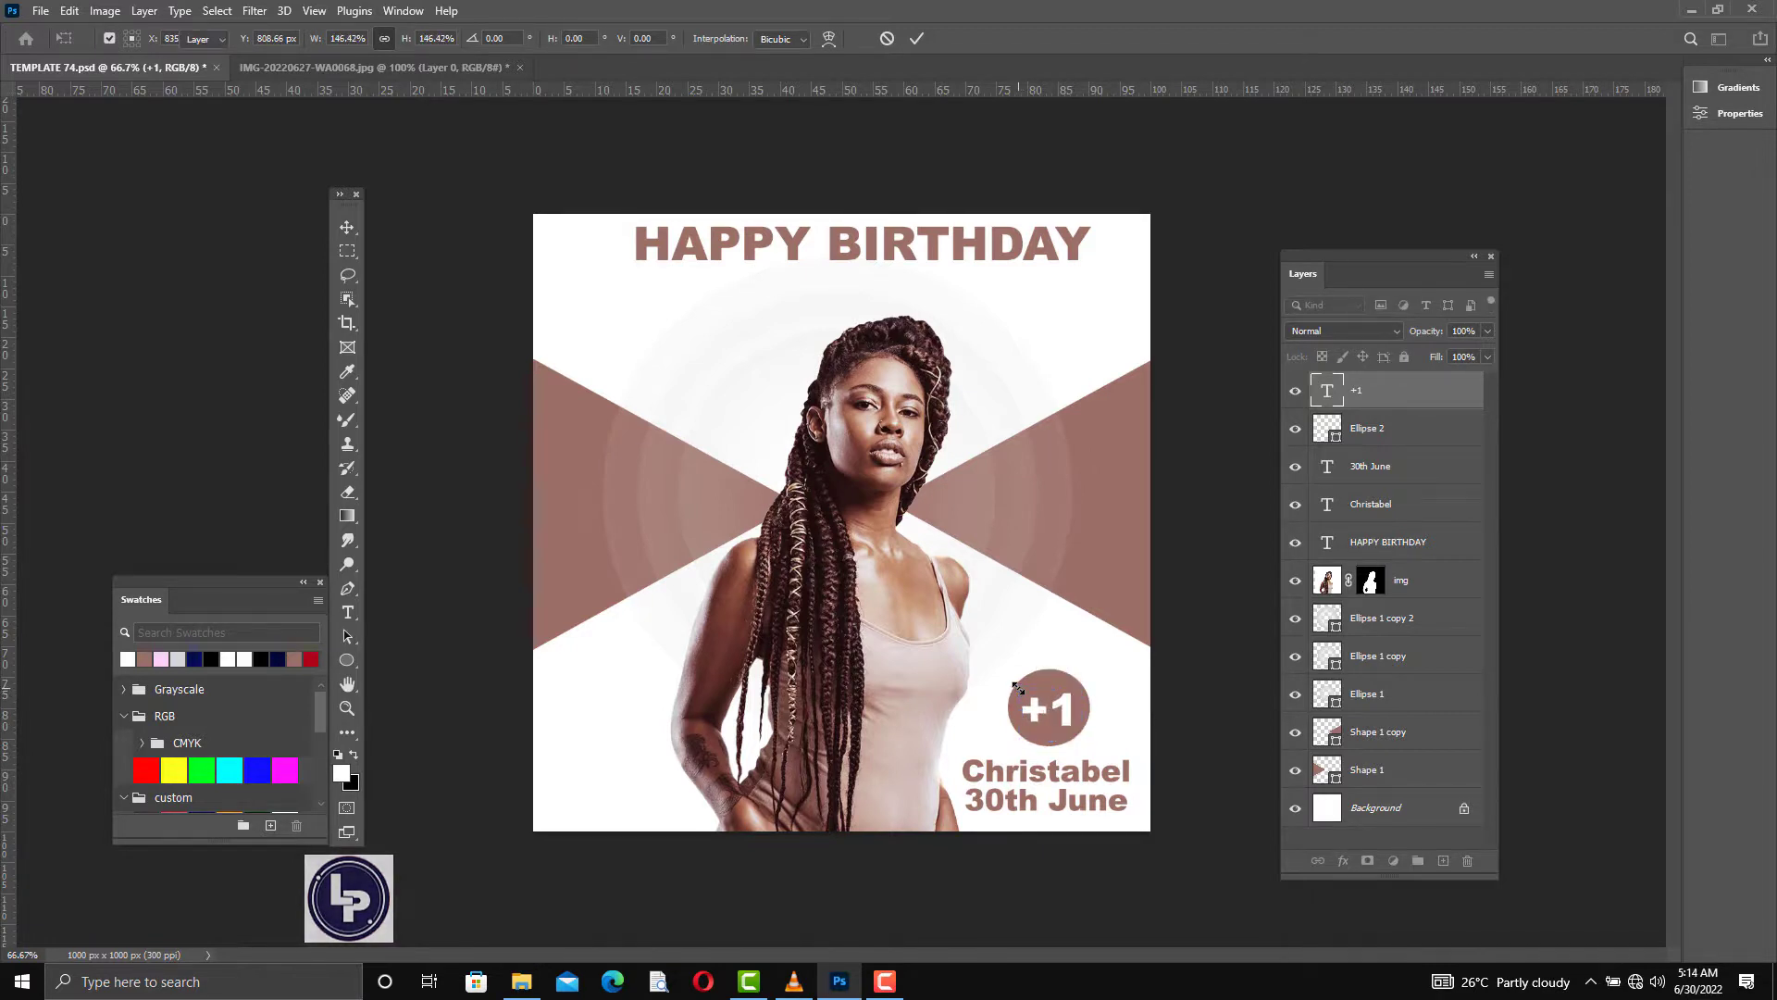